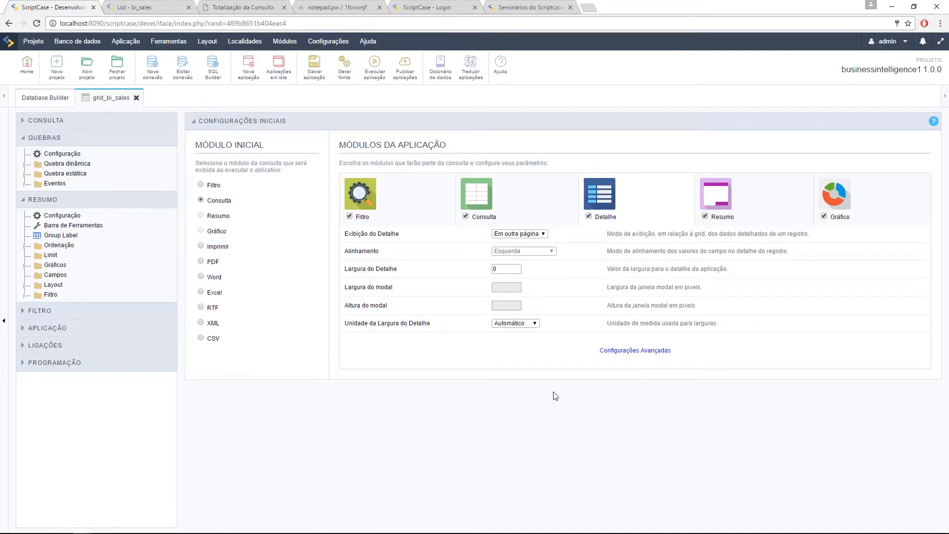
Step: Disable the Filtro and Detalhe modules, keeping Consulta, Resumo and Gráfico, and save the application
left_click(349, 222)
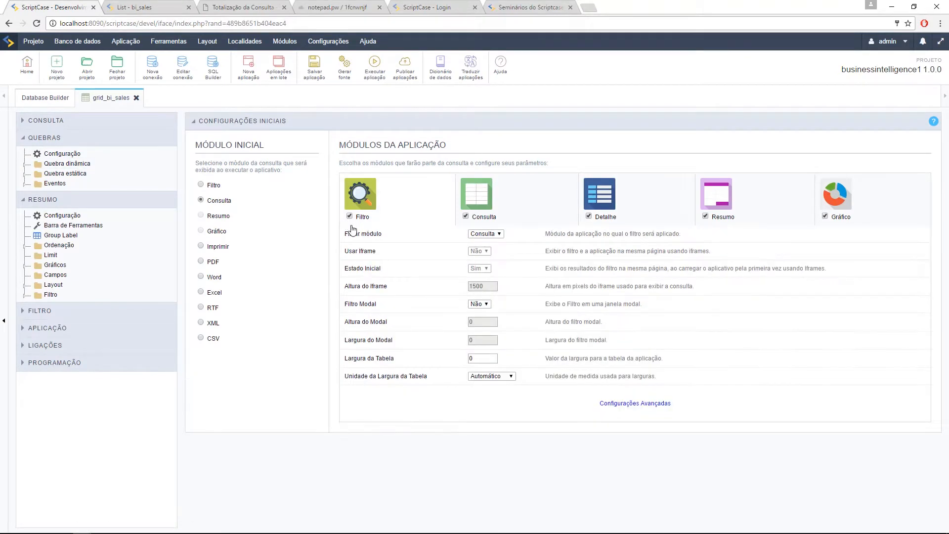
left_click(588, 217)
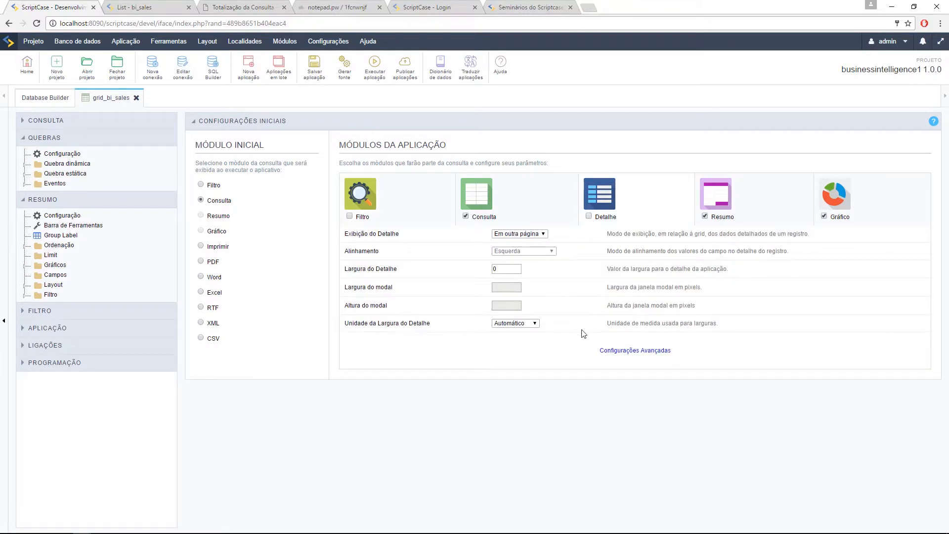
left_click(465, 217)
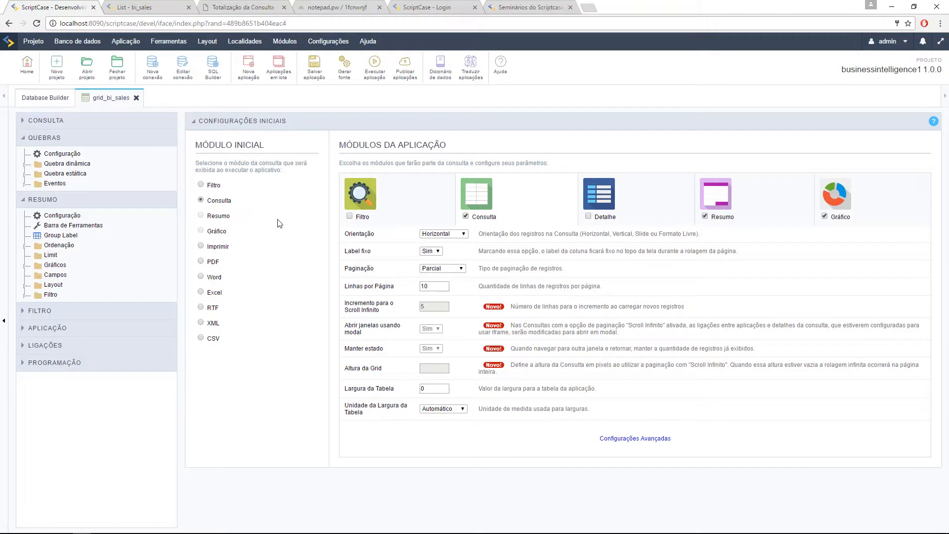
left_click(759, 198)
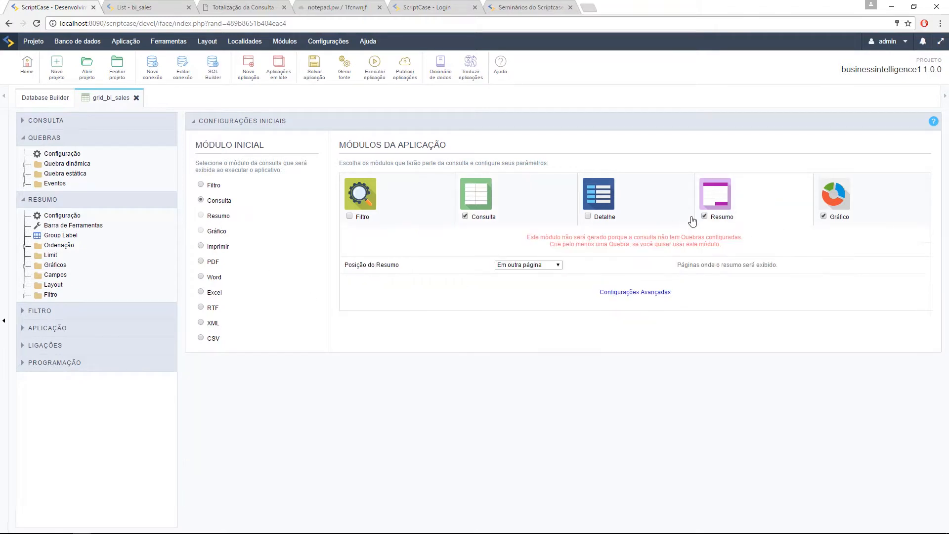
left_click(312, 78)
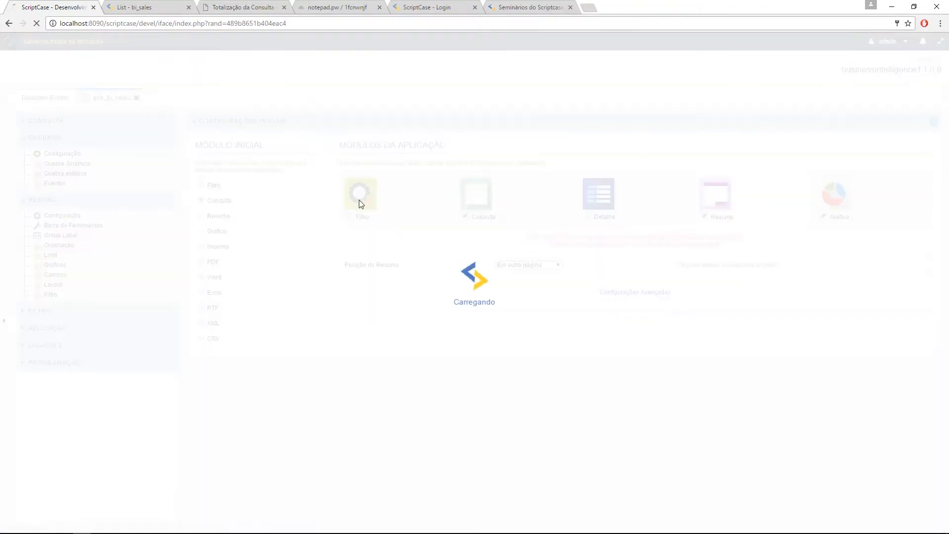
left_click(23, 174)
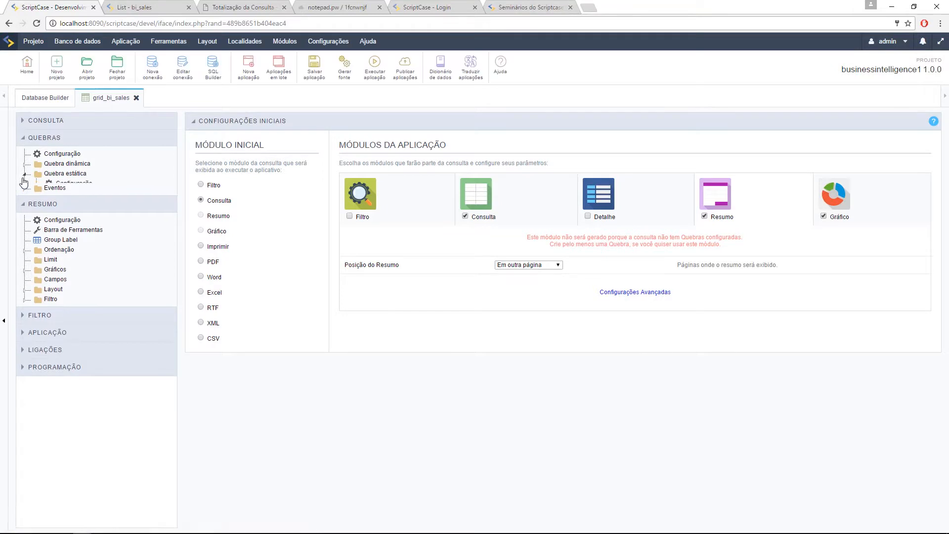
Step: Create a new static break with Nova Quebra under Quebras > Quebra estática
left_click(72, 193)
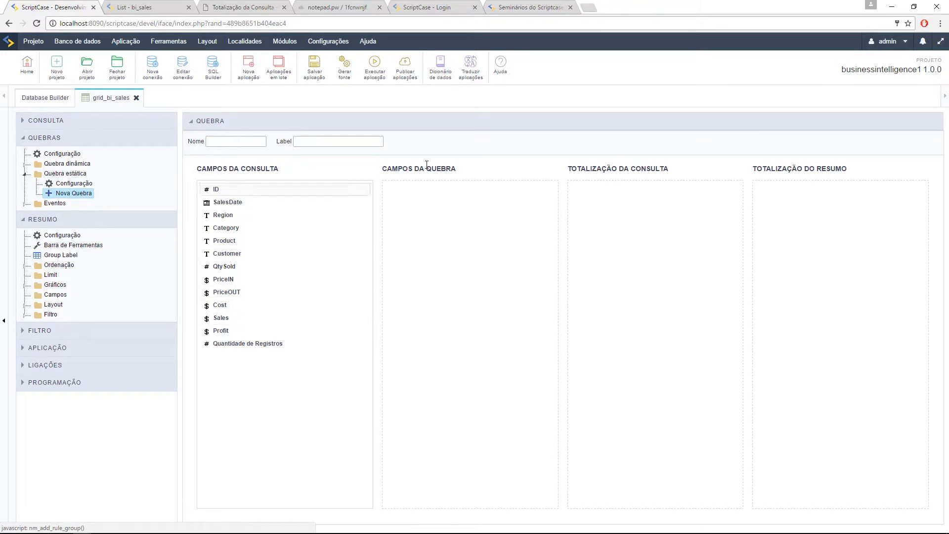
Step: Add Category plus SalesDate by Ano and Semestre as break fields, with Category on Eixo X
left_click_drag(244, 228, 436, 238)
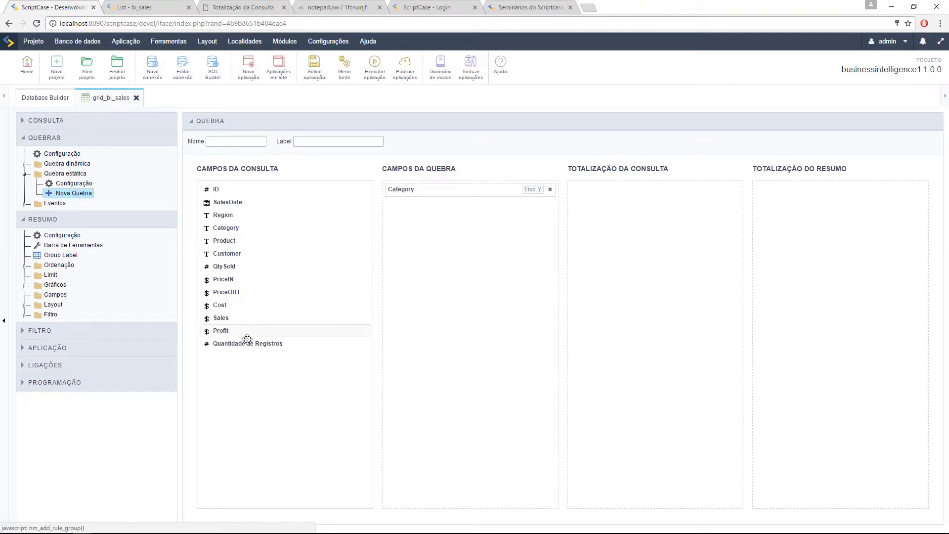
left_click_drag(245, 201, 500, 260)
left_click_drag(272, 201, 392, 251)
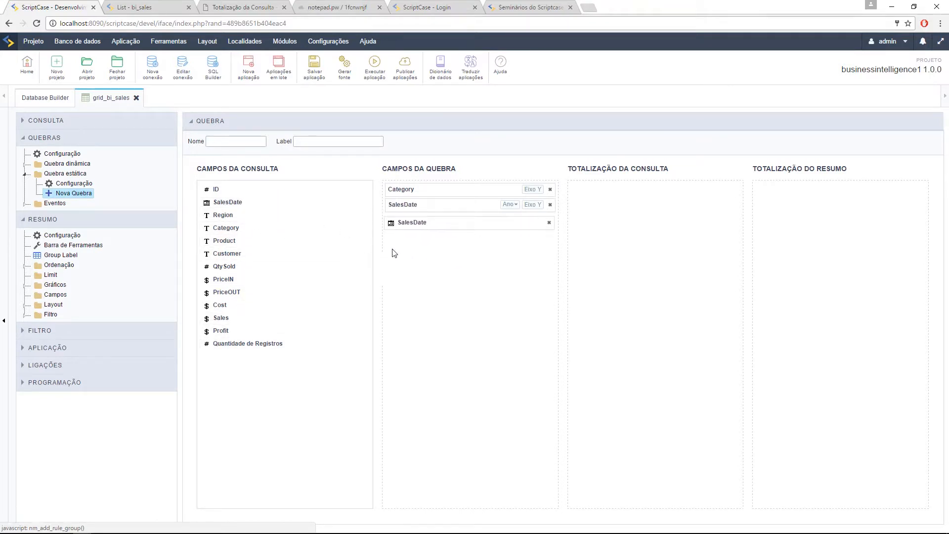
left_click(510, 204)
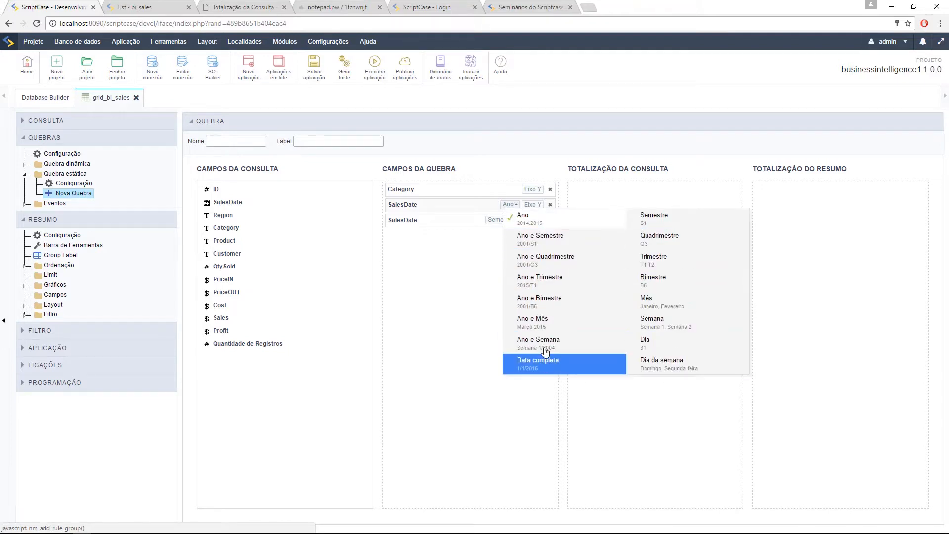
left_click(439, 292)
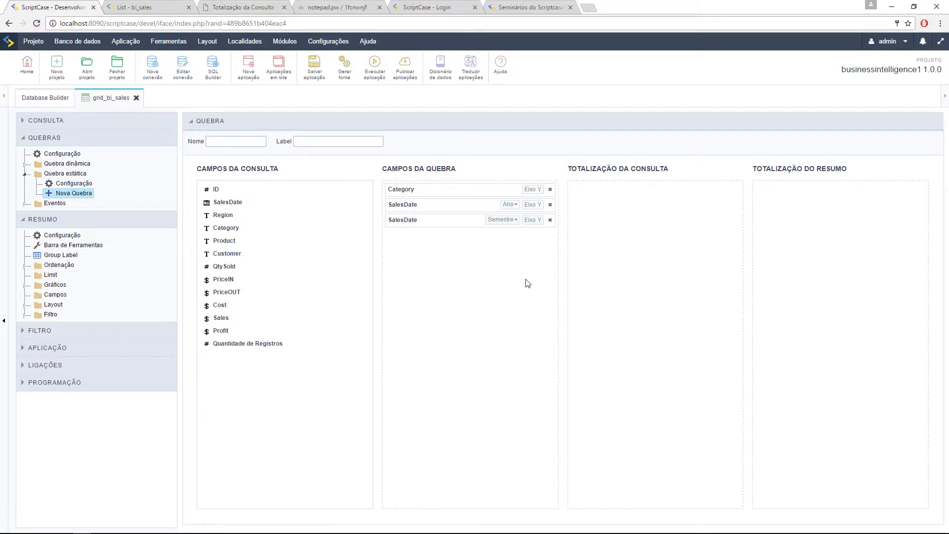
left_click(537, 190)
Step: Add Sales to Totalização do Resumo aggregated as Soma
left_click(75, 192)
left_click_drag(237, 317, 734, 267)
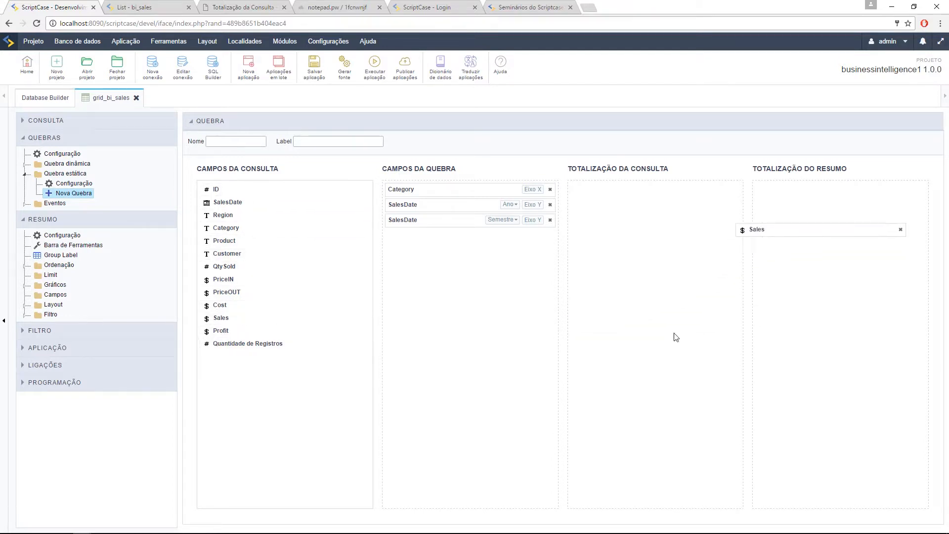
left_click(905, 194)
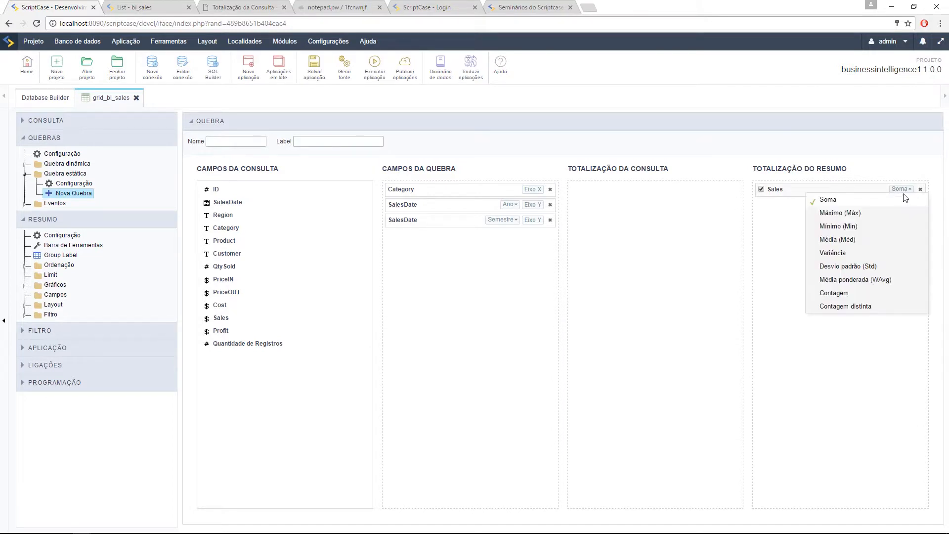
left_click(849, 370)
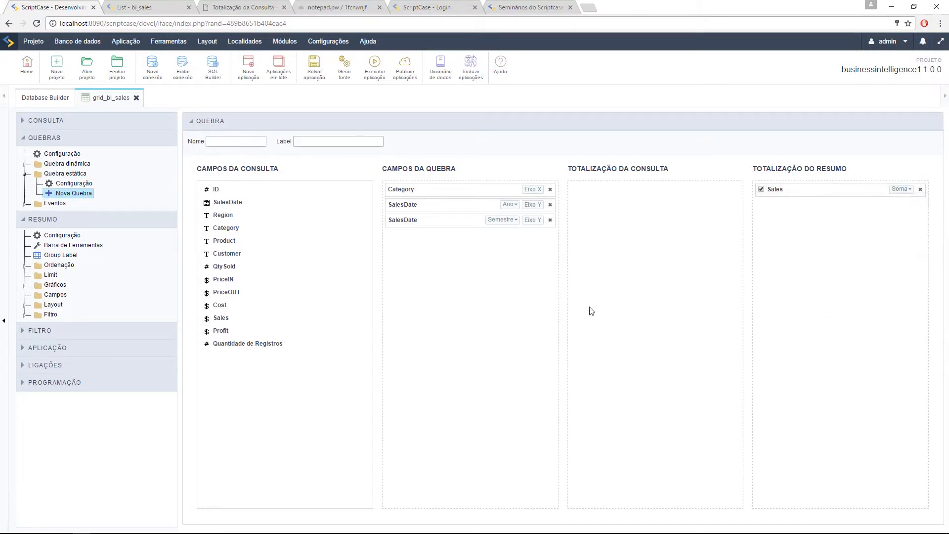
Step: Name the break quebra1 with label Q1 and run the application
left_click(373, 74)
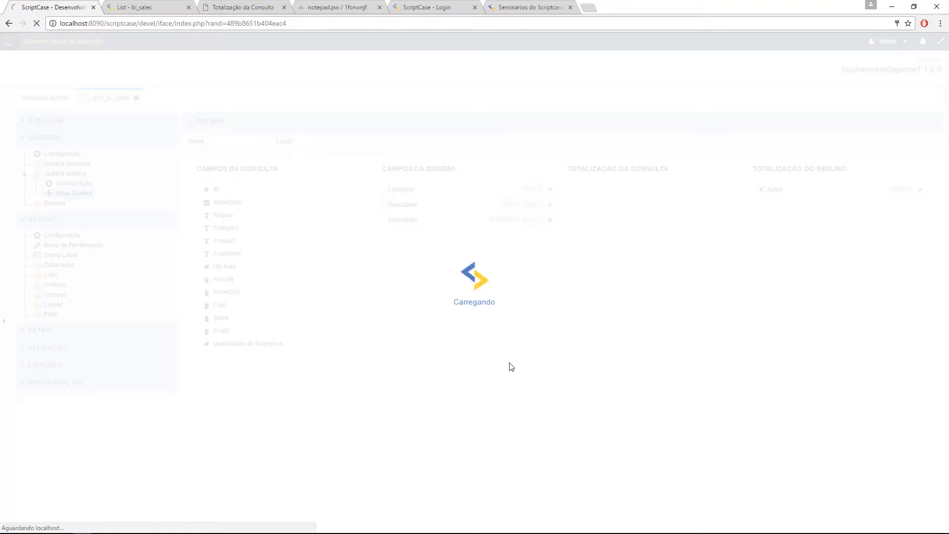
left_click(252, 193)
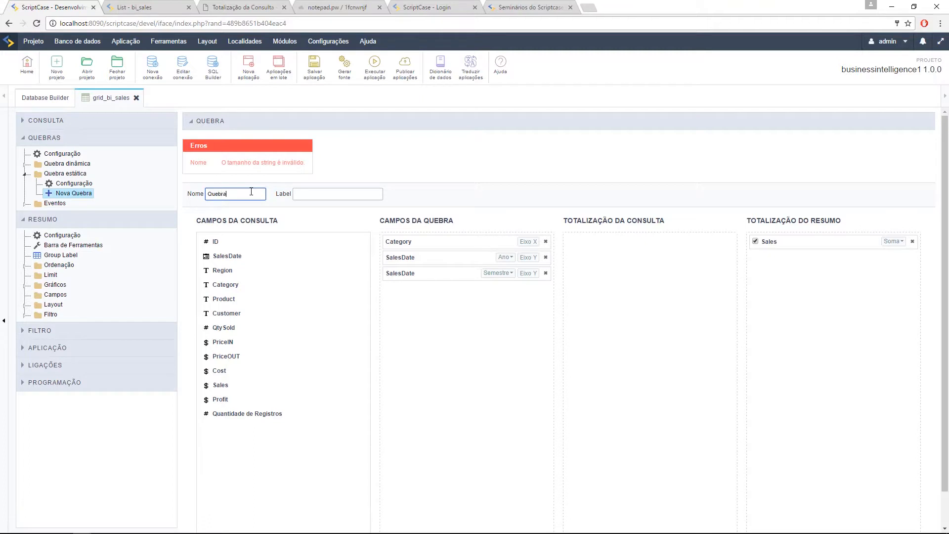
left_click(320, 195)
type("Q1")
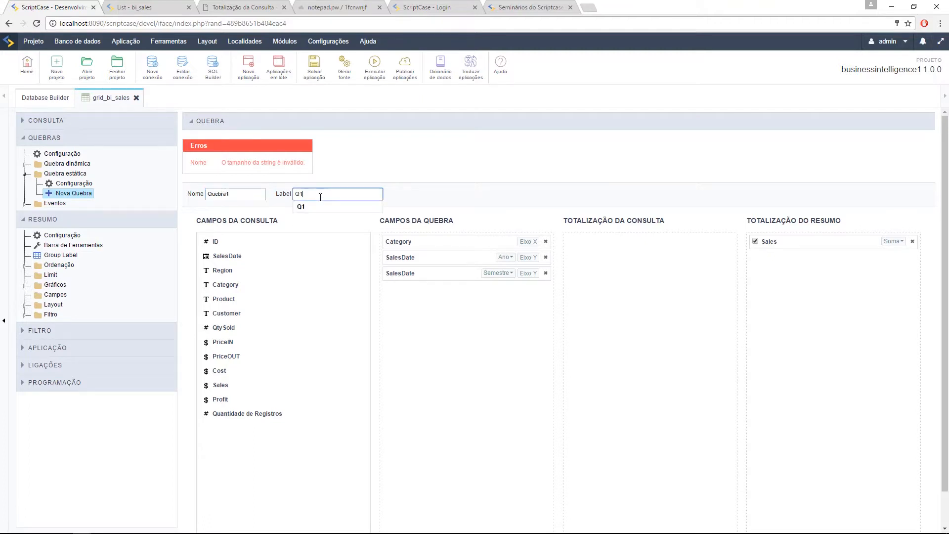
left_click(216, 194)
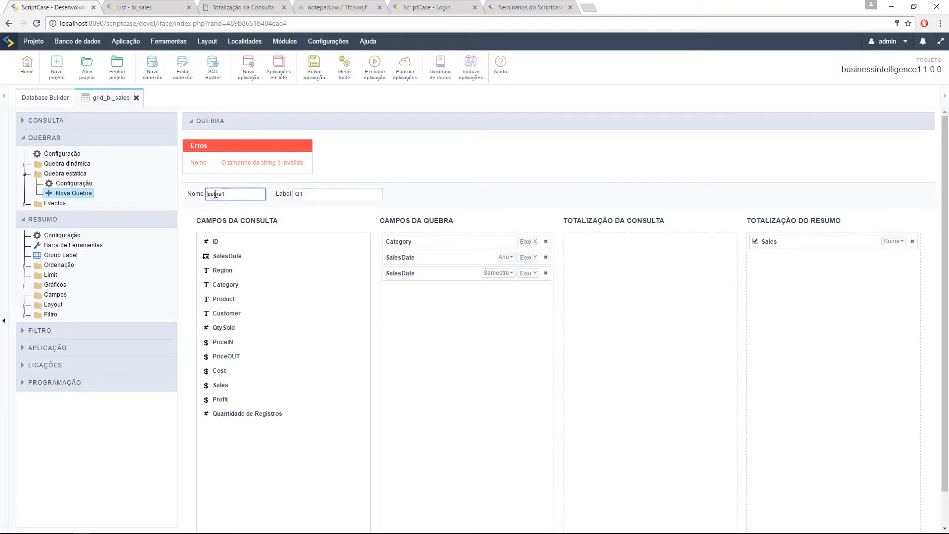
type("q")
left_click(374, 82)
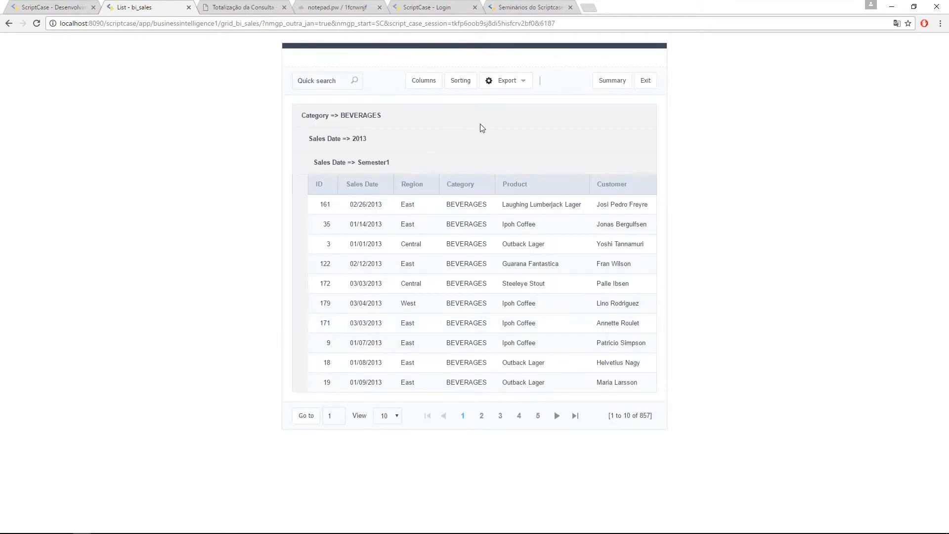
Step: Set Resumo as the Módulo Inicial in Módulos da Grid and rerun the app
left_click(605, 81)
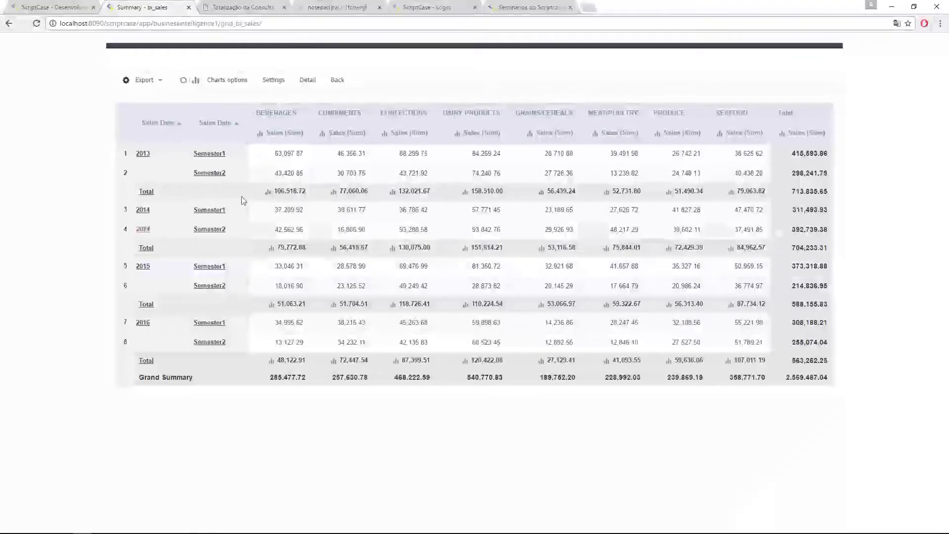
left_click(52, 7)
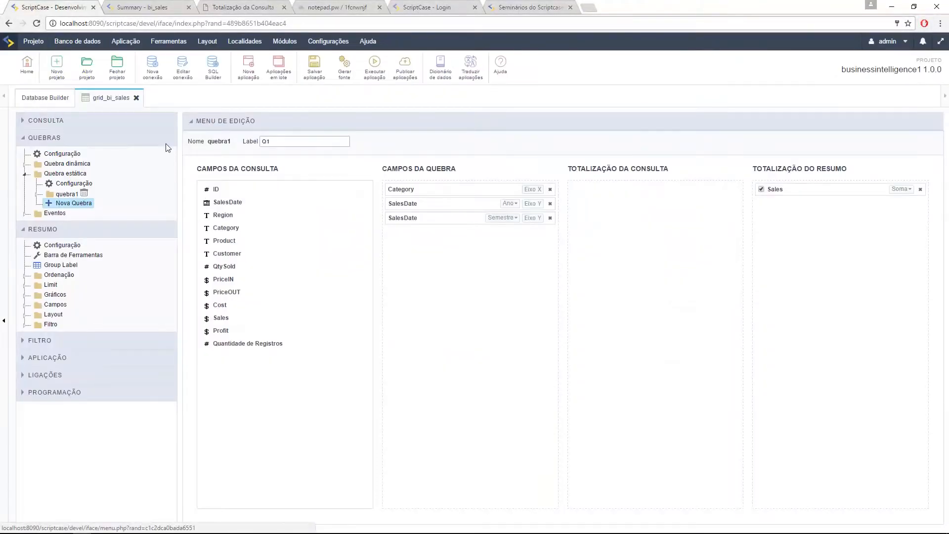
left_click(111, 121)
left_click(74, 136)
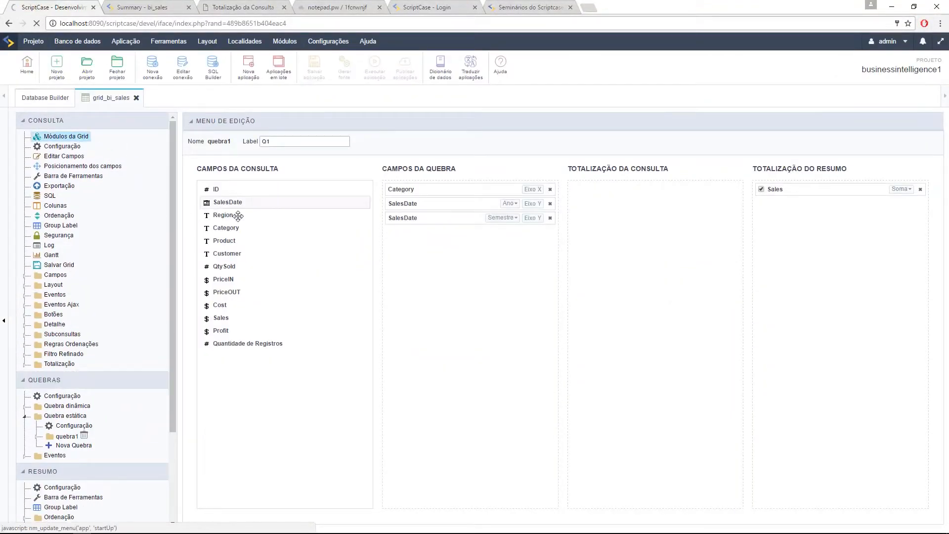
left_click(201, 216)
left_click(375, 65)
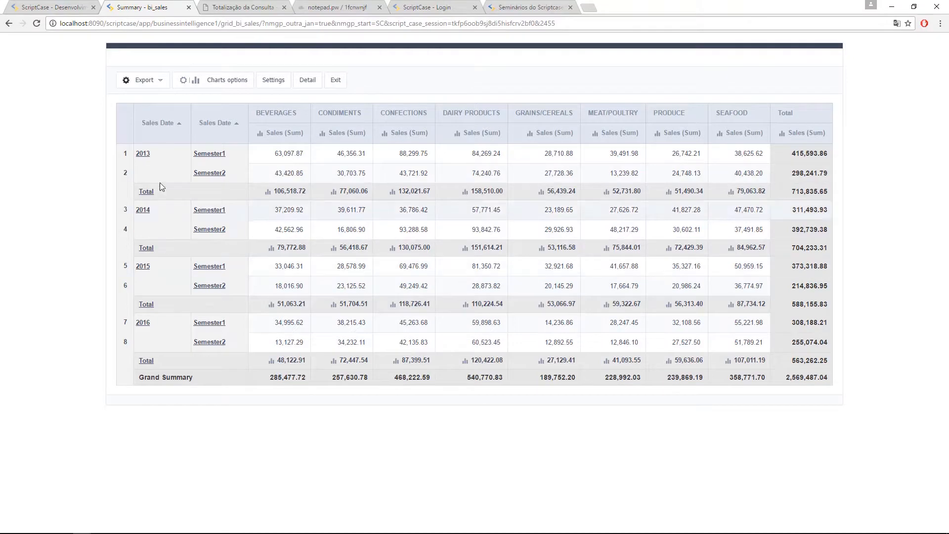
Step: Change quebra1's second SalesDate grouping from Semestre to Mês and rerun the summary
left_click(56, 7)
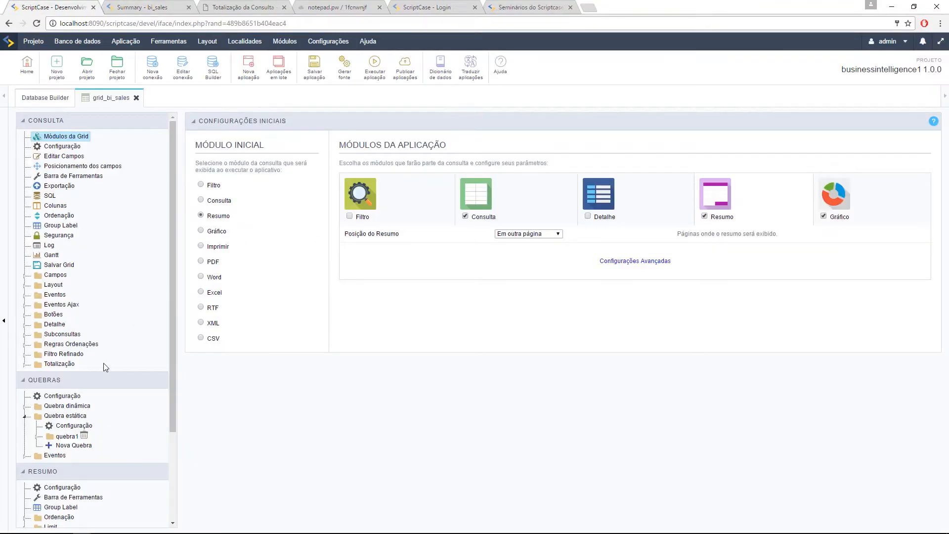
left_click(74, 426)
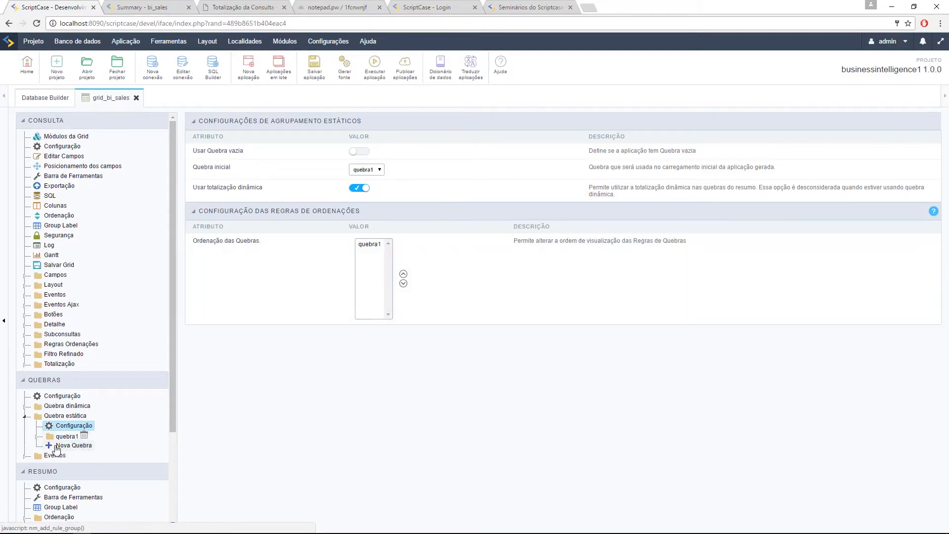
left_click(37, 436)
left_click(86, 445)
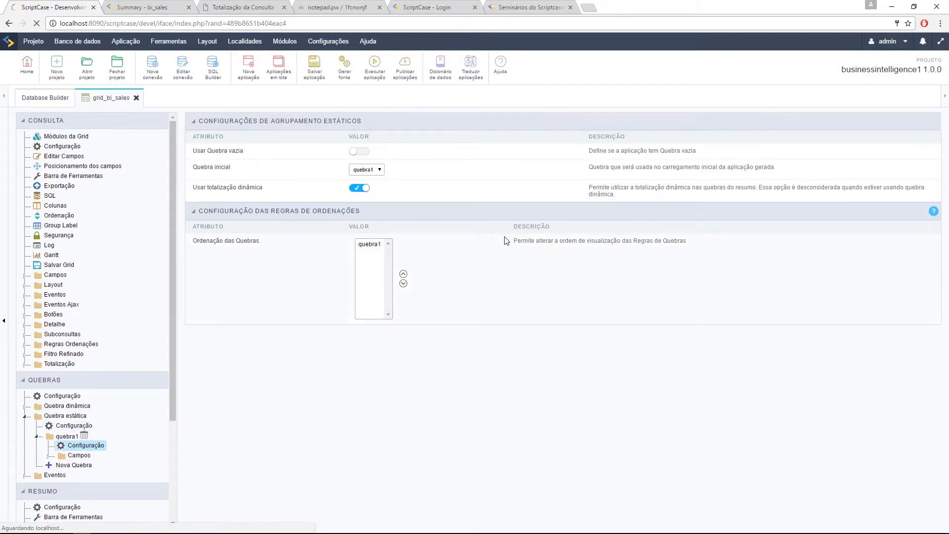
left_click(503, 218)
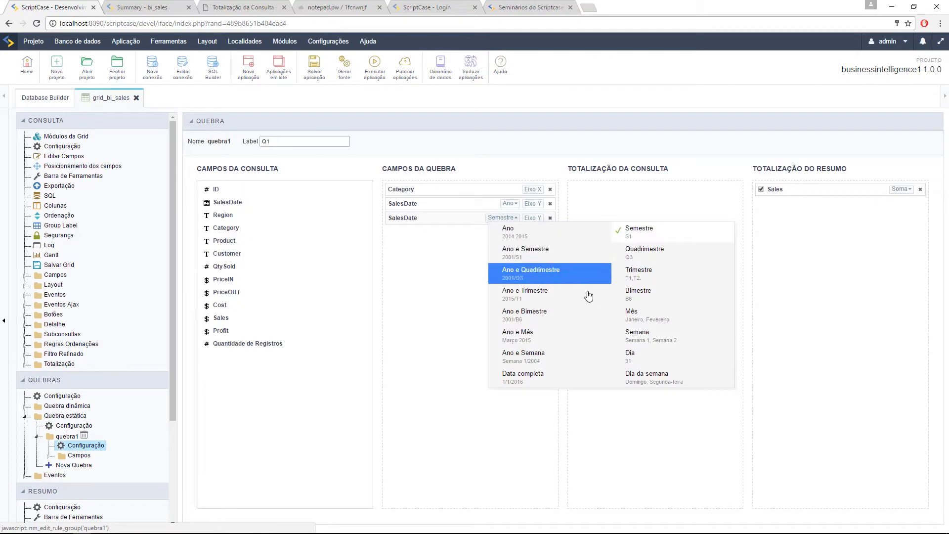
left_click(635, 314)
left_click(374, 64)
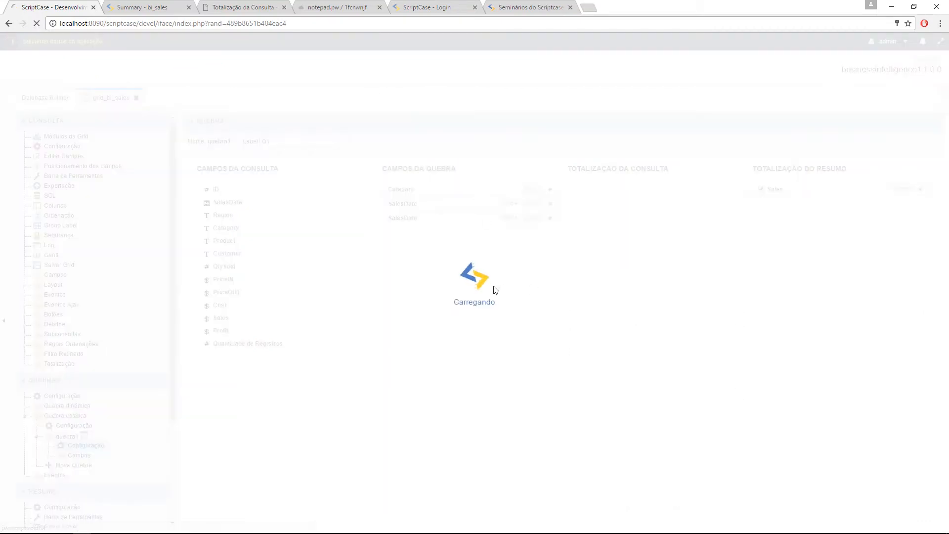
left_click(168, 7)
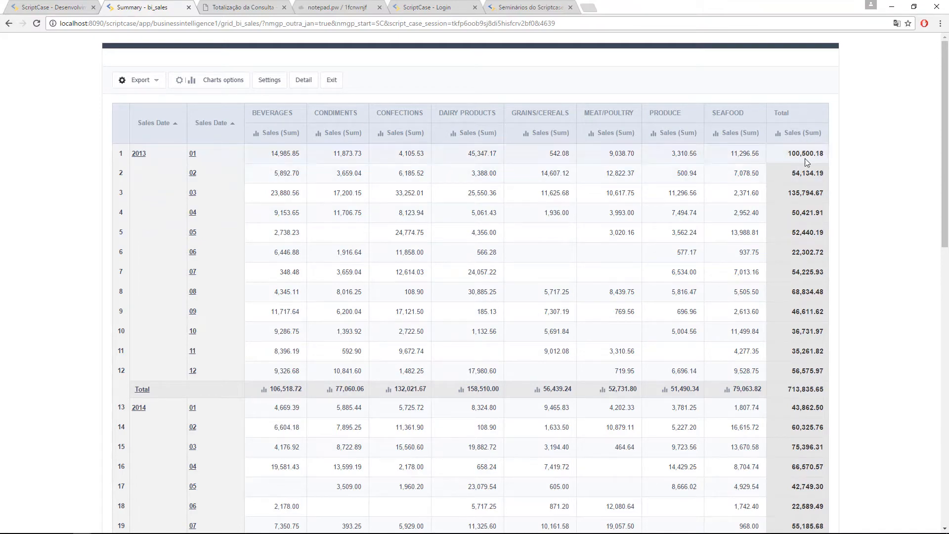
Step: Open the summary's Settings dialog showing Category and Sales Date sorting options
scroll(755, 322, "down", 3)
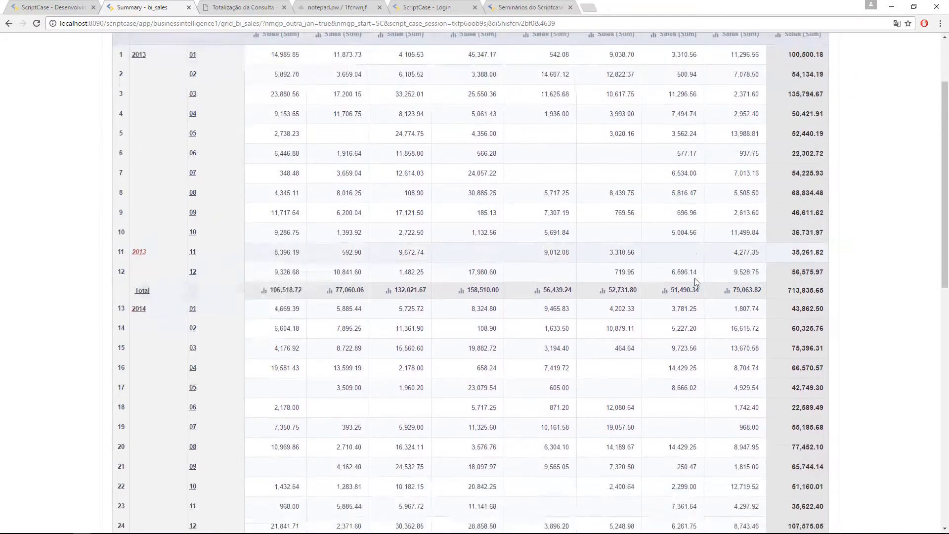
scroll(406, 290, "down", 11)
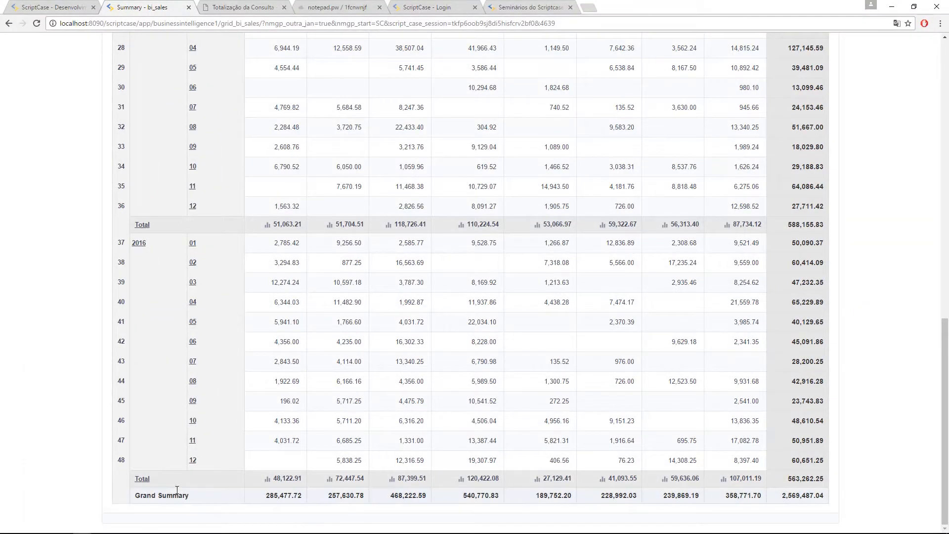
scroll(544, 414, "up", 15)
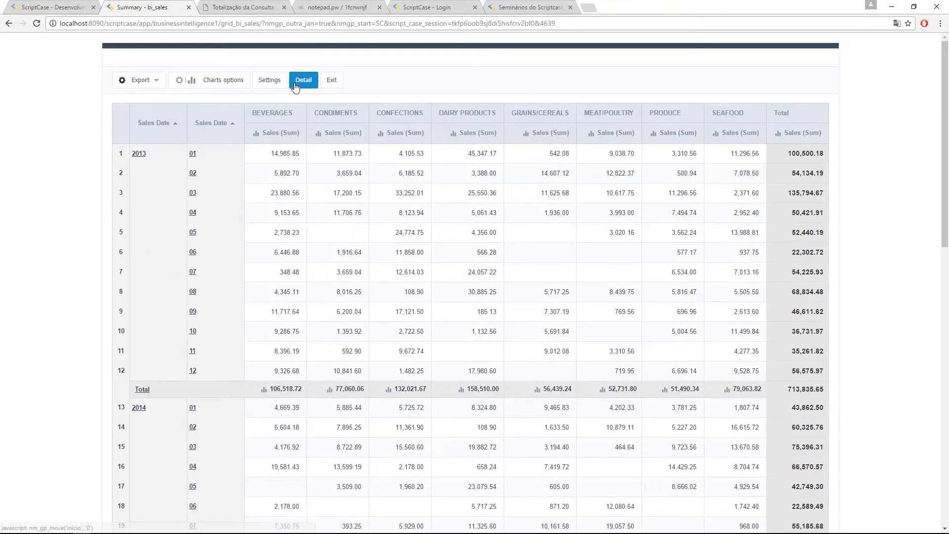
left_click(269, 80)
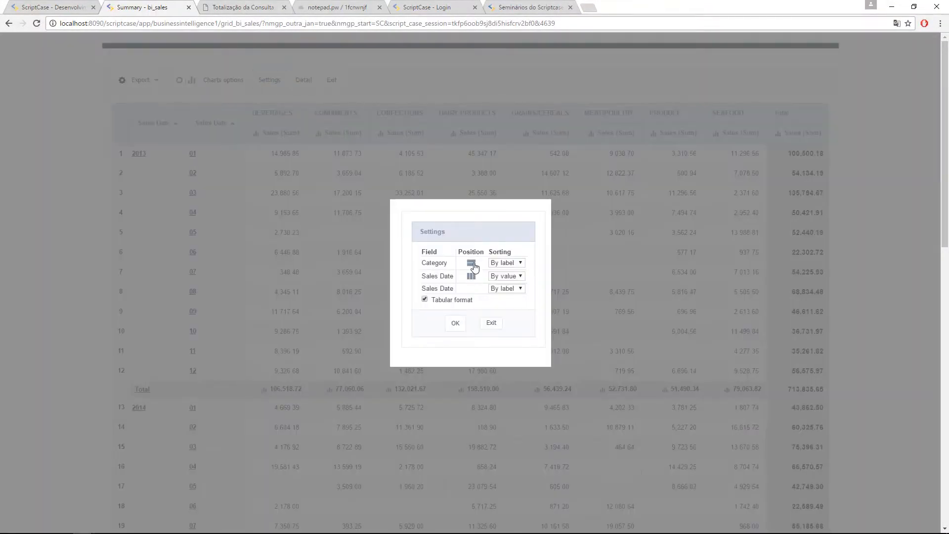
Step: Set the month-level Sales Date sorting to By value and apply with OK
left_click(472, 263)
left_click(512, 290)
left_click(514, 310)
left_click(453, 326)
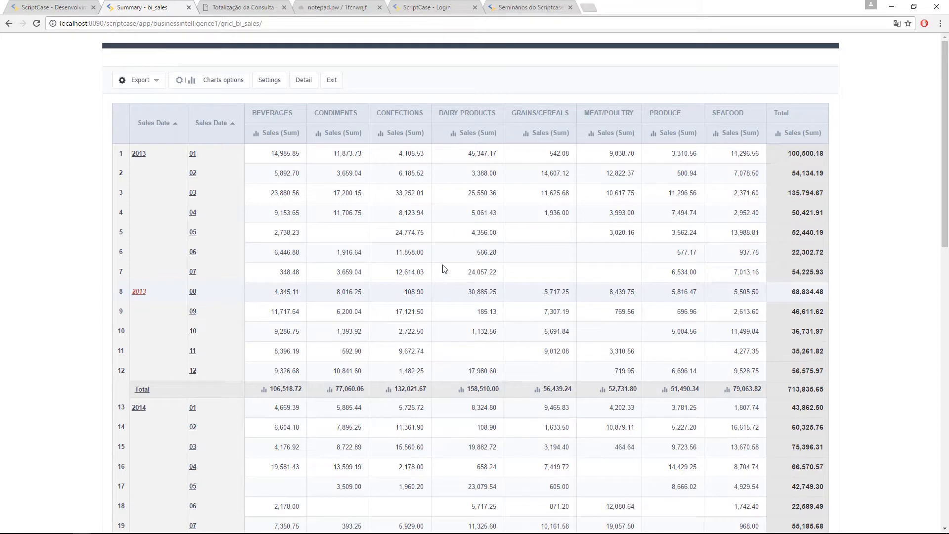
left_click_drag(271, 114, 212, 140)
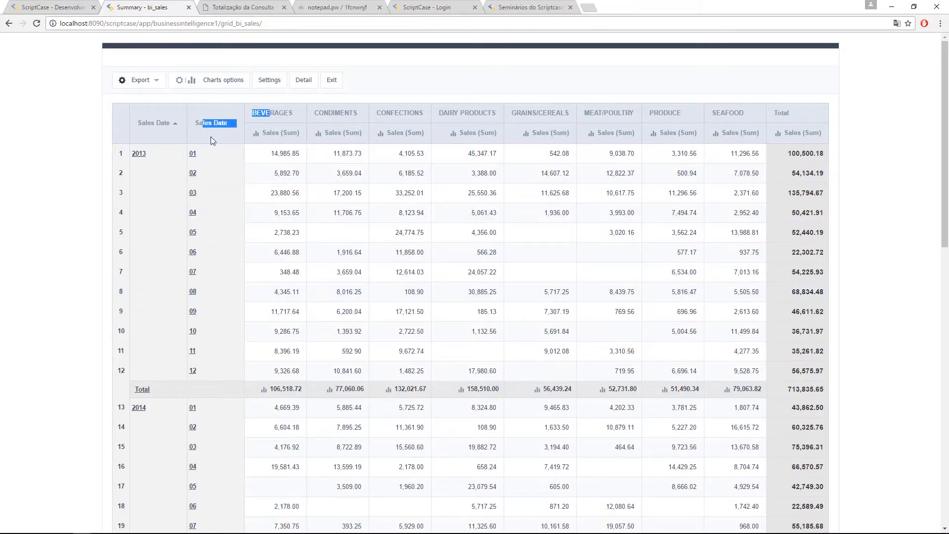
left_click(583, 149)
left_click(269, 79)
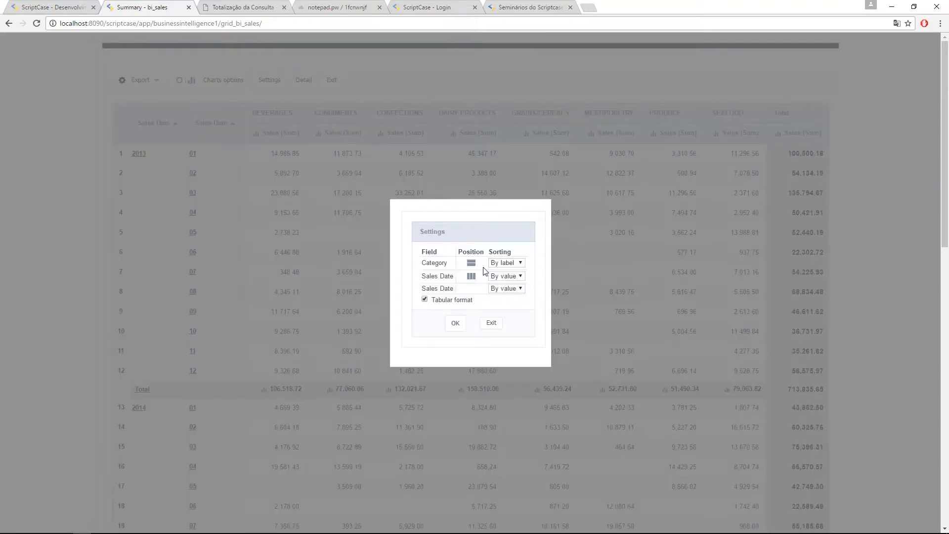
left_click(456, 326)
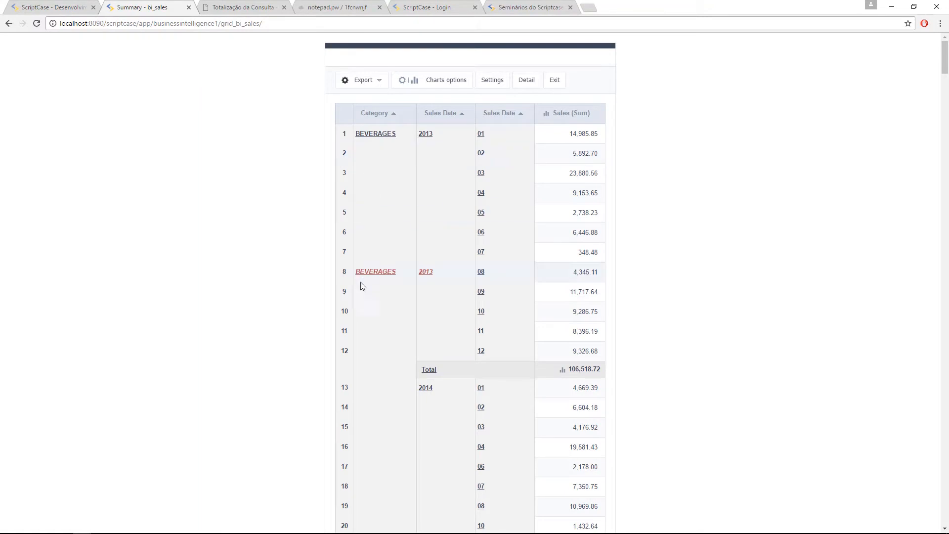
left_click(496, 84)
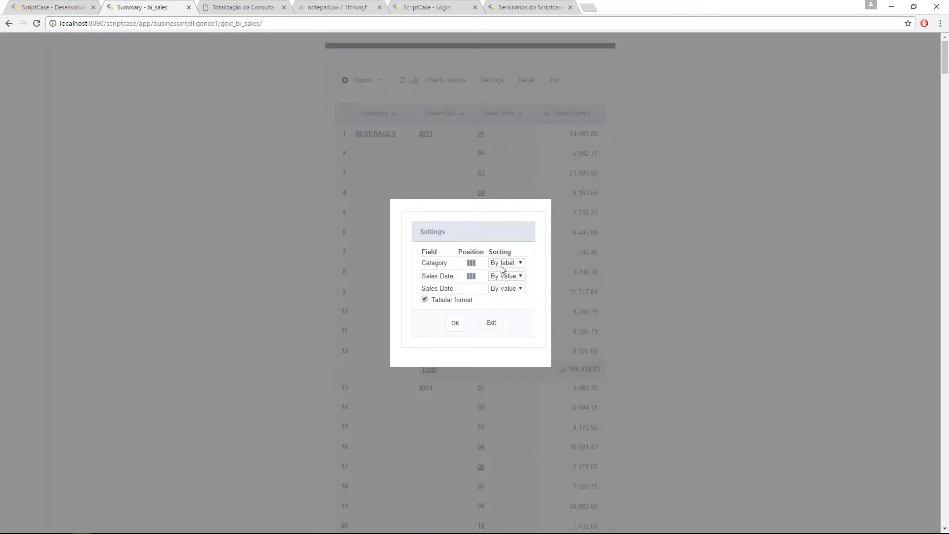
left_click(455, 323)
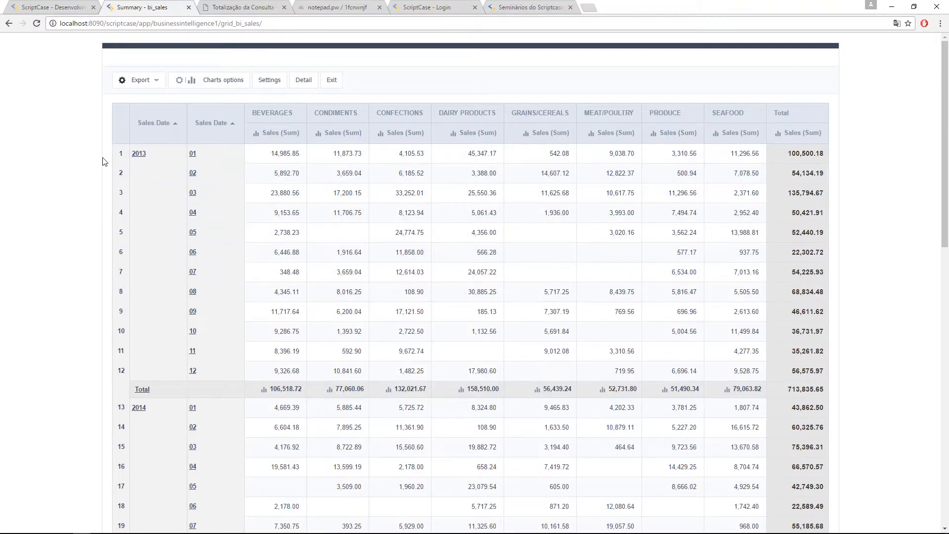
scroll(98, 284, "down", 6)
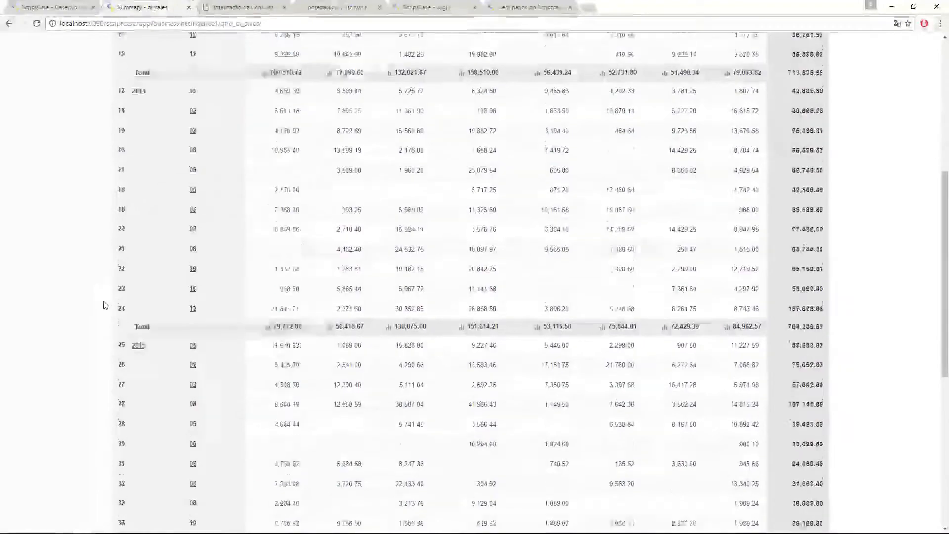
scroll(105, 305, "up", 4)
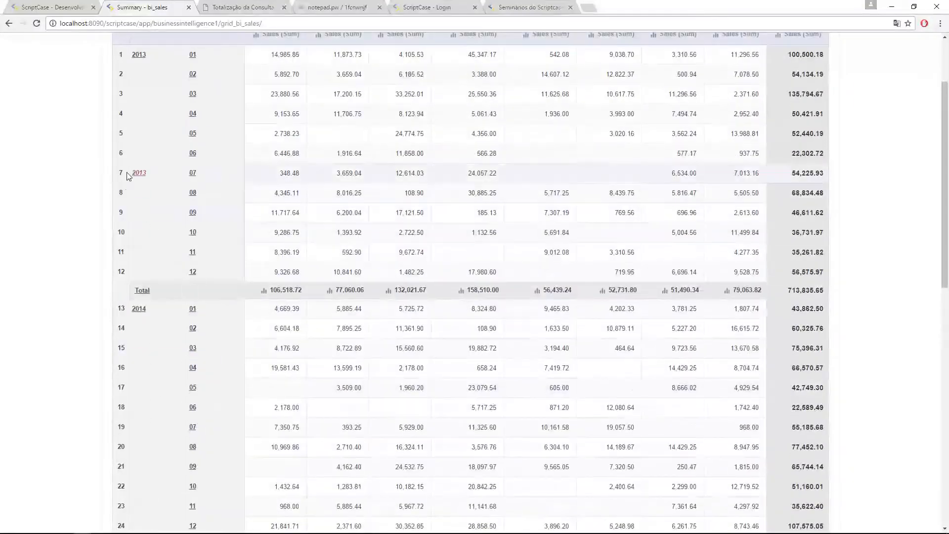
Step: Switch to the 'ScriptCase - Desenvolvimento' tab to reach the grid_bi_sales editor
scroll(176, 237, "up", 2)
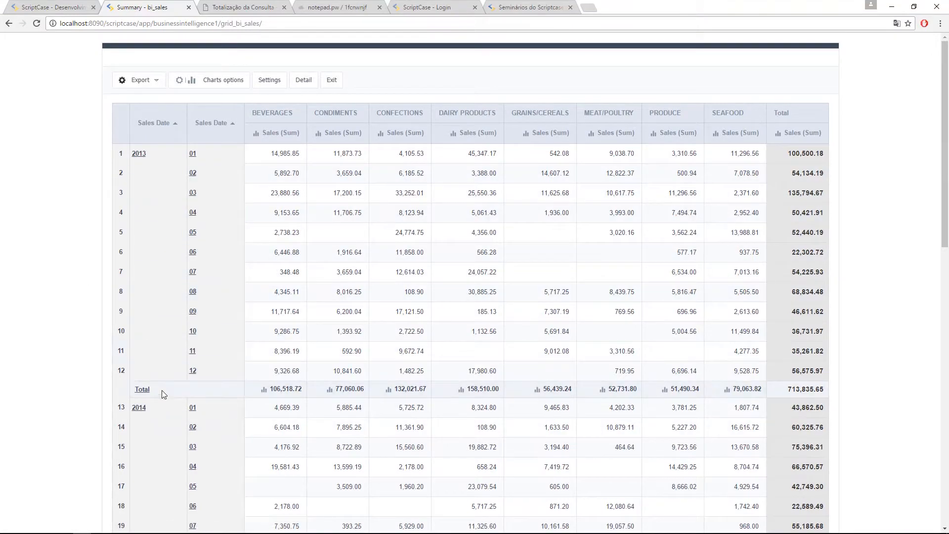
left_click(34, 13)
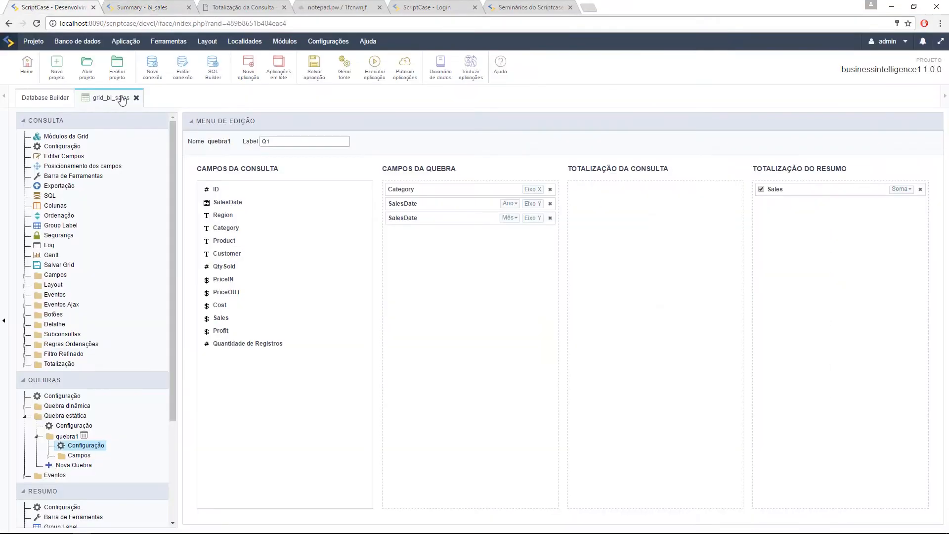
Step: Expand Totalização and the quebra1 summary fields, then open Resumo > Configuração
scroll(67, 257, "down", 3)
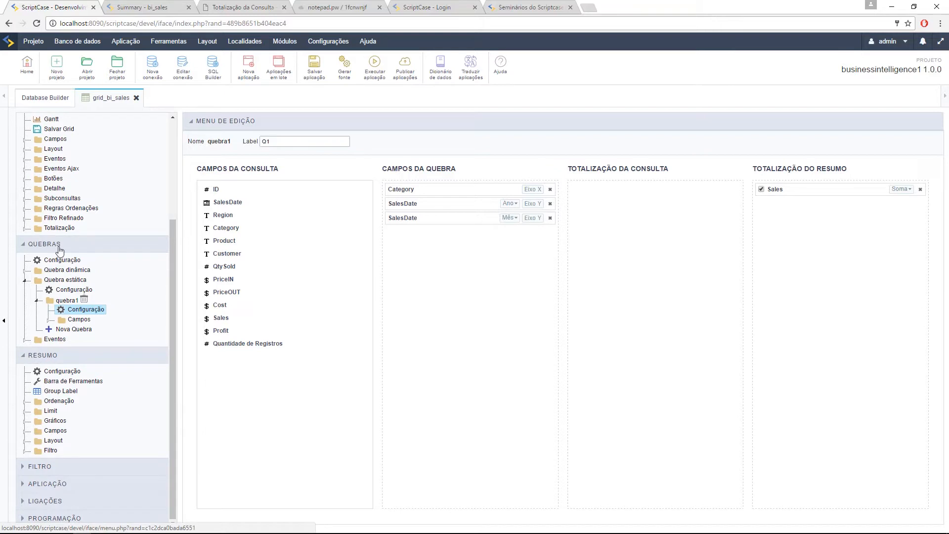
left_click(24, 230)
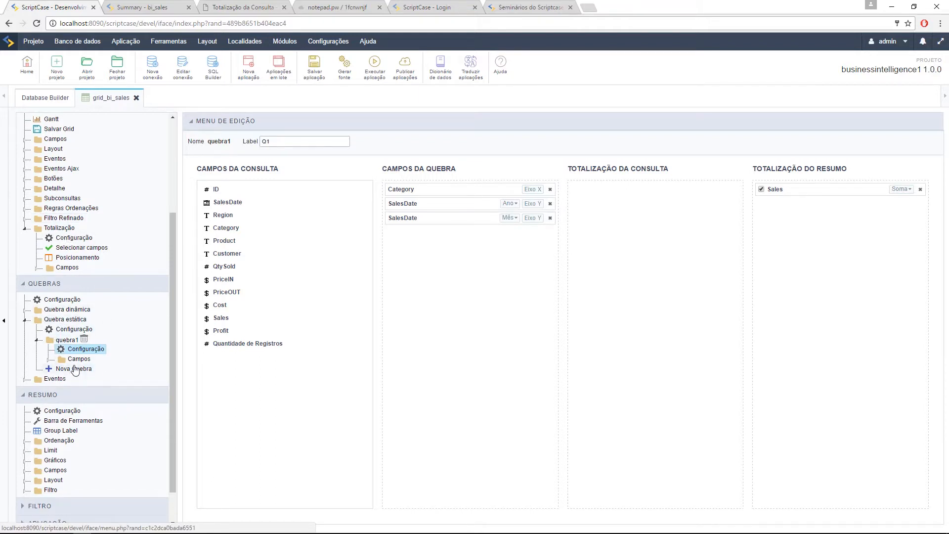
scroll(72, 363, "down", 2)
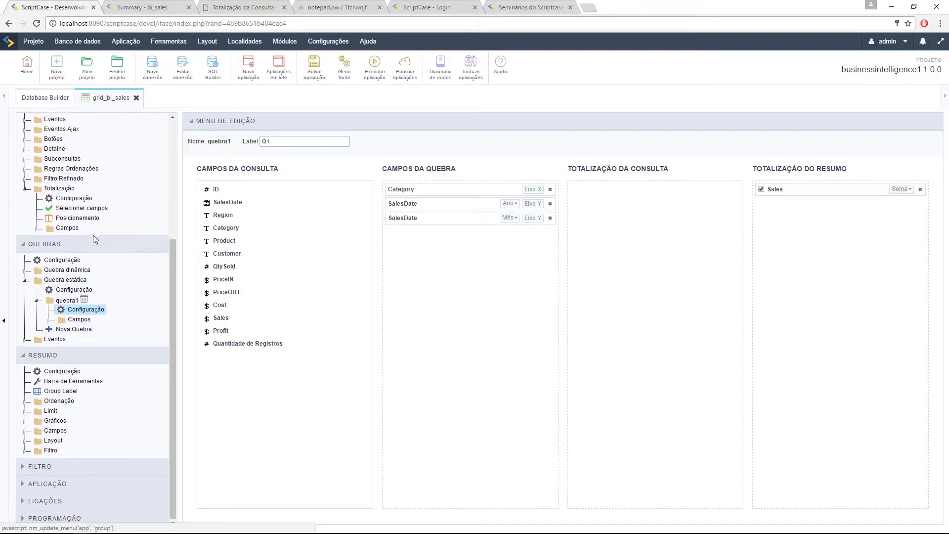
left_click(36, 229)
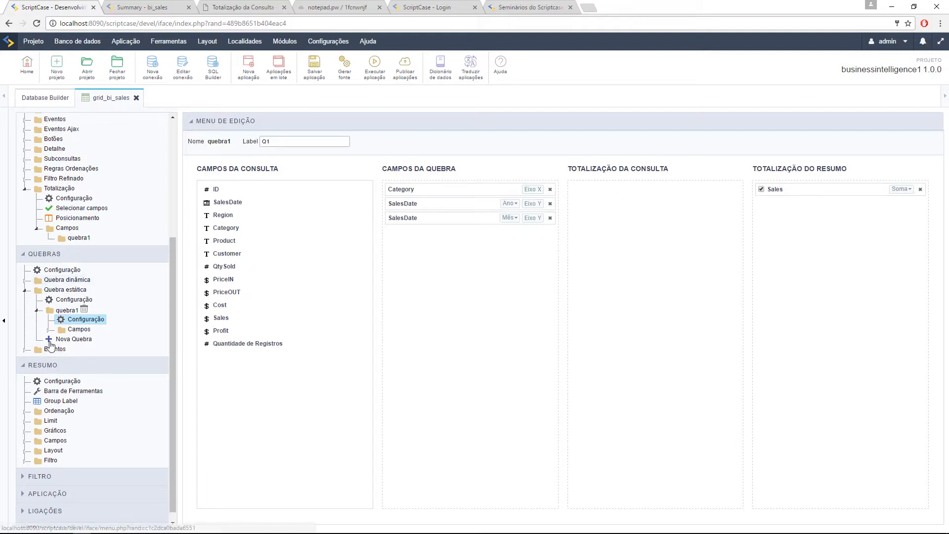
left_click(50, 336)
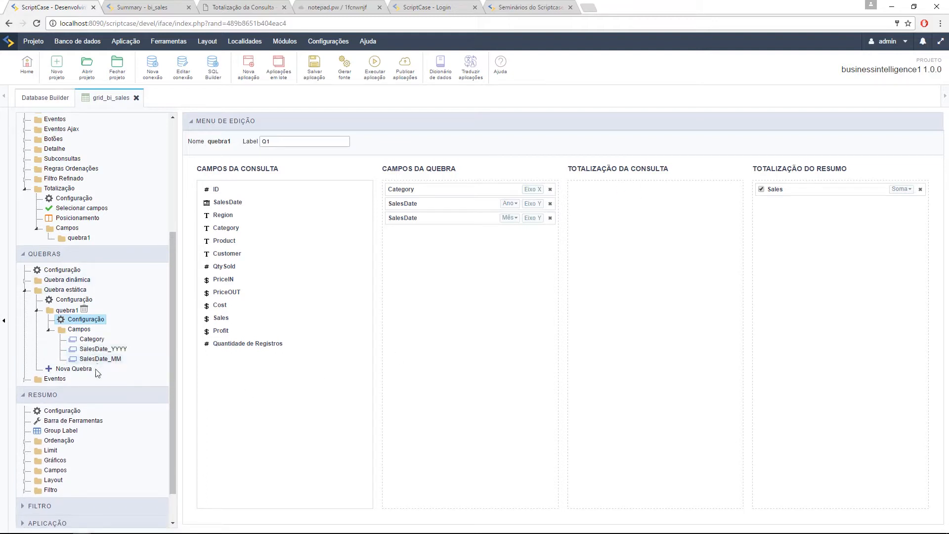
scroll(47, 440, "down", 1)
left_click(37, 431)
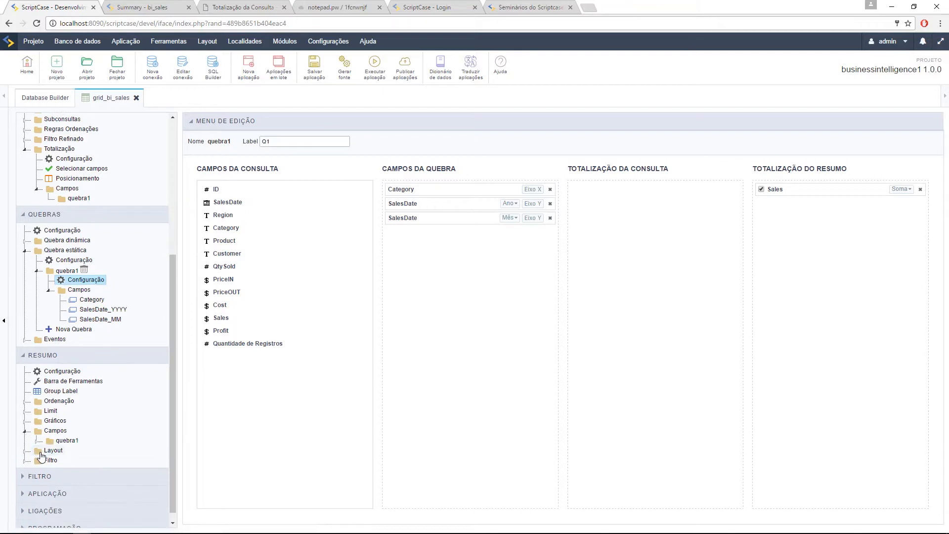
left_click(37, 440)
scroll(71, 461, "down", 1)
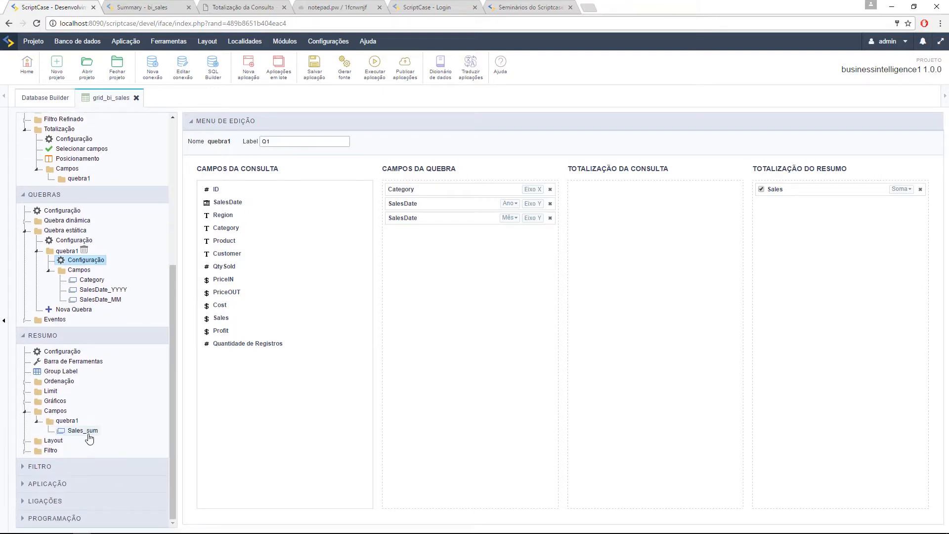
left_click(63, 352)
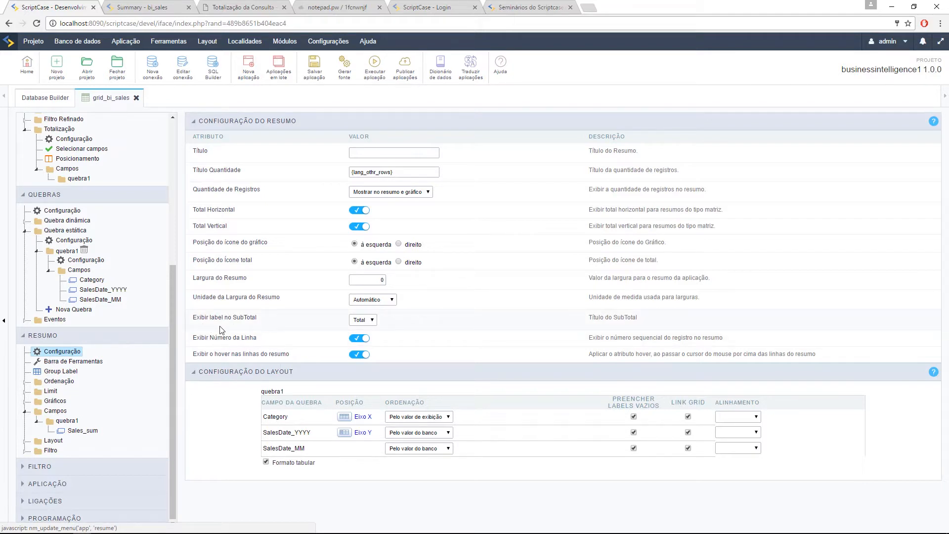
left_click_drag(204, 317, 233, 318)
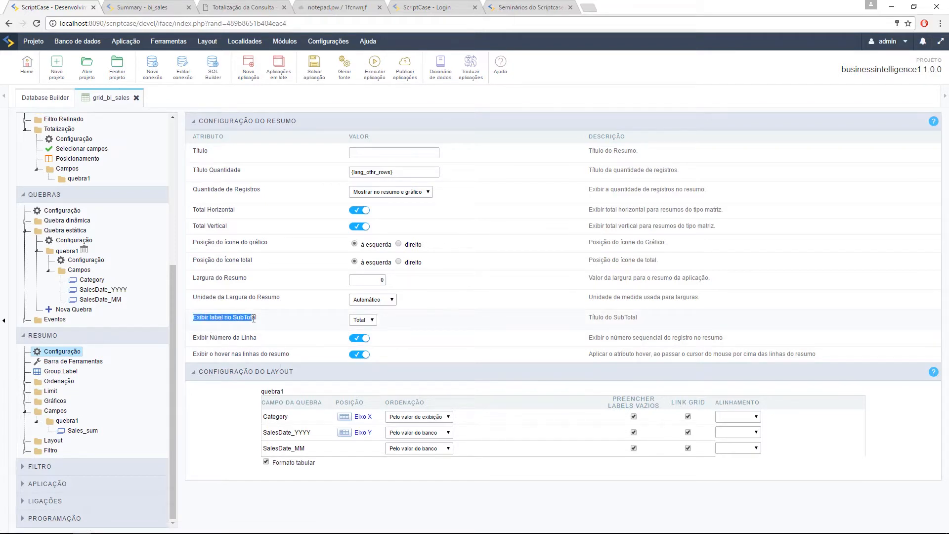
left_click_drag(199, 336, 223, 354)
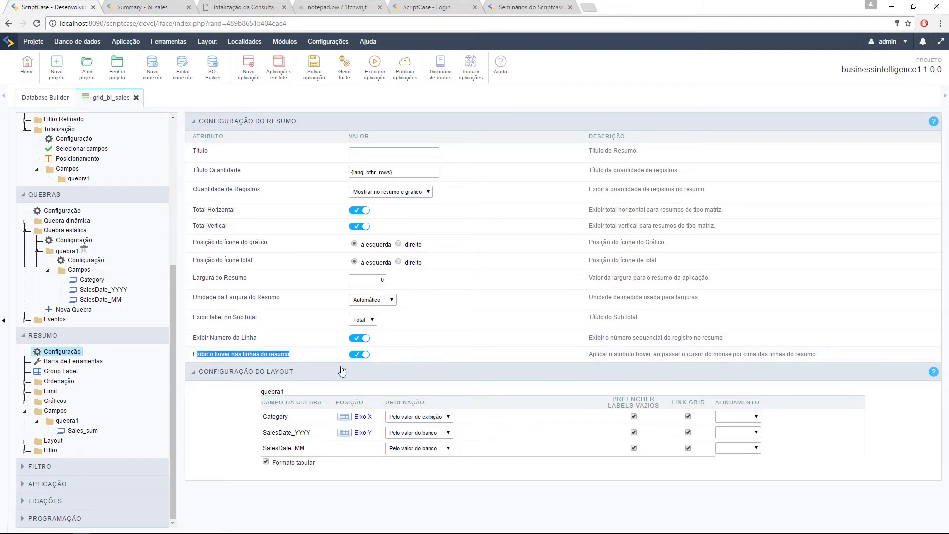
left_click(144, 8)
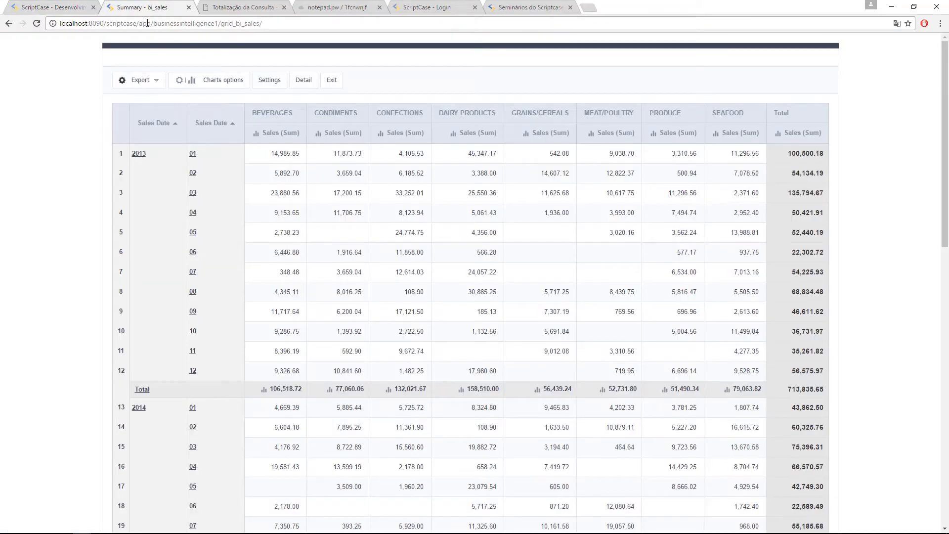
left_click(53, 7)
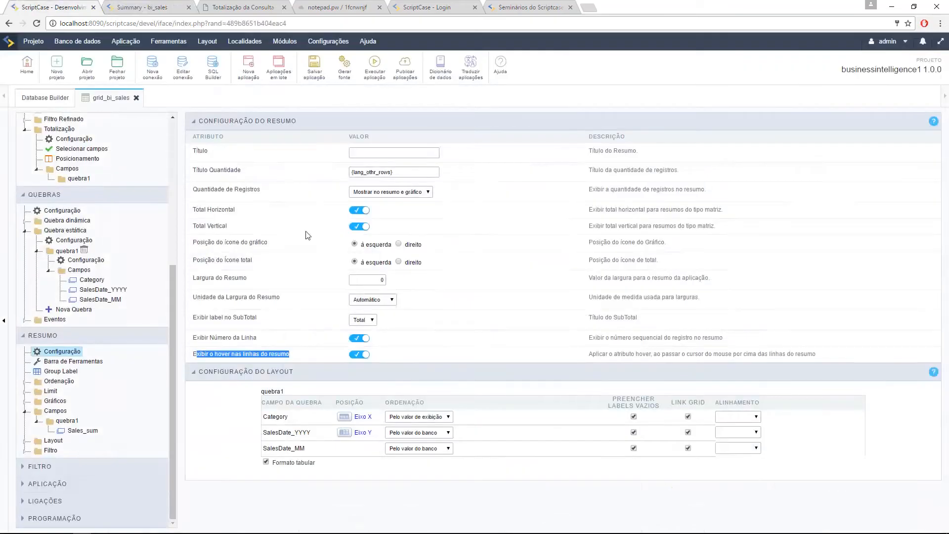
left_click(357, 355)
left_click(112, 7)
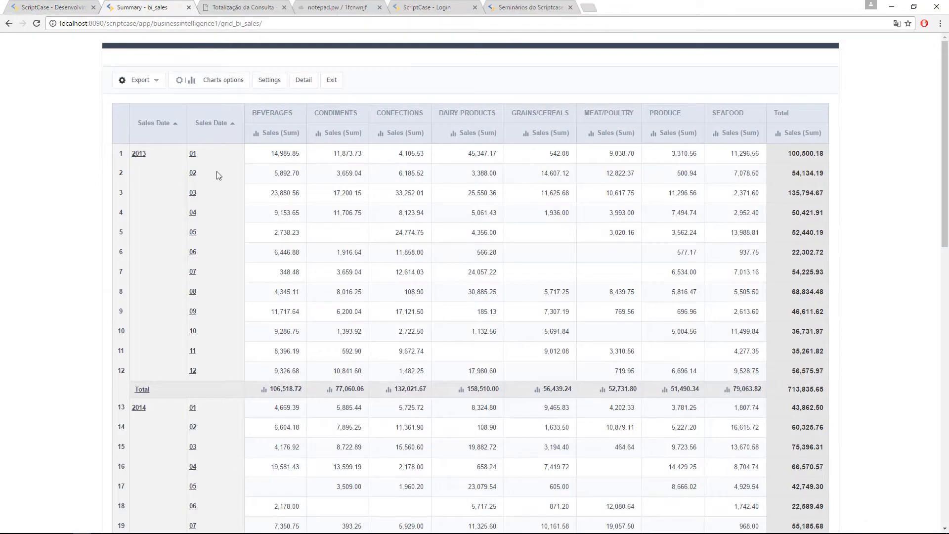
left_click(44, 5)
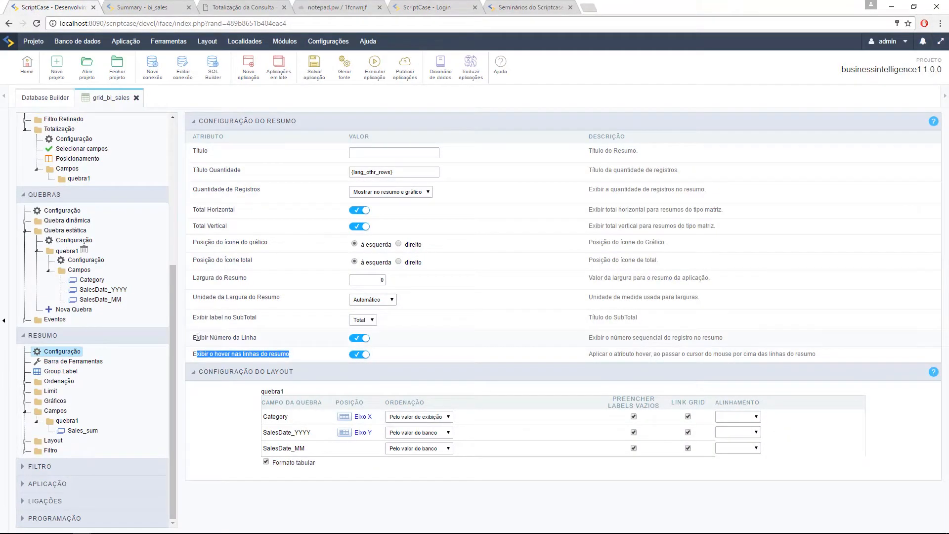
left_click(128, 8)
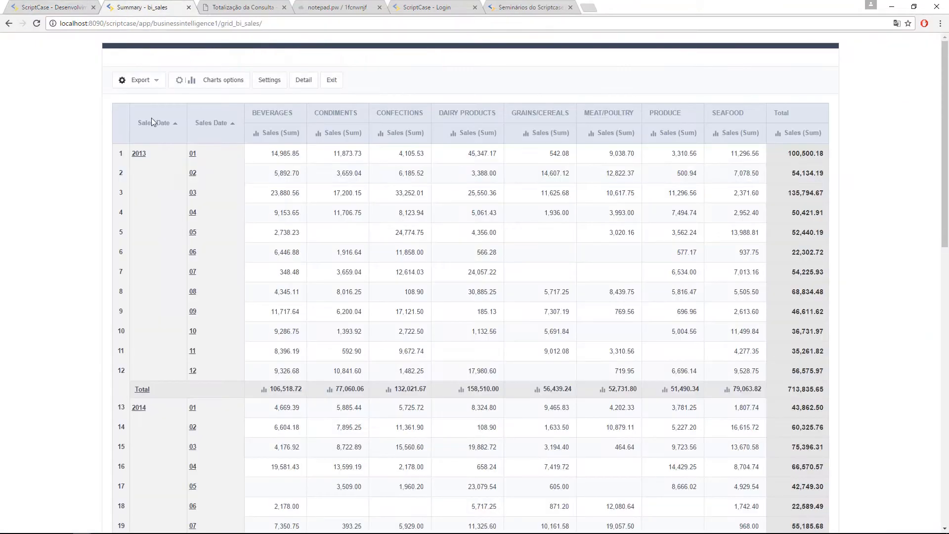
left_click(40, 7)
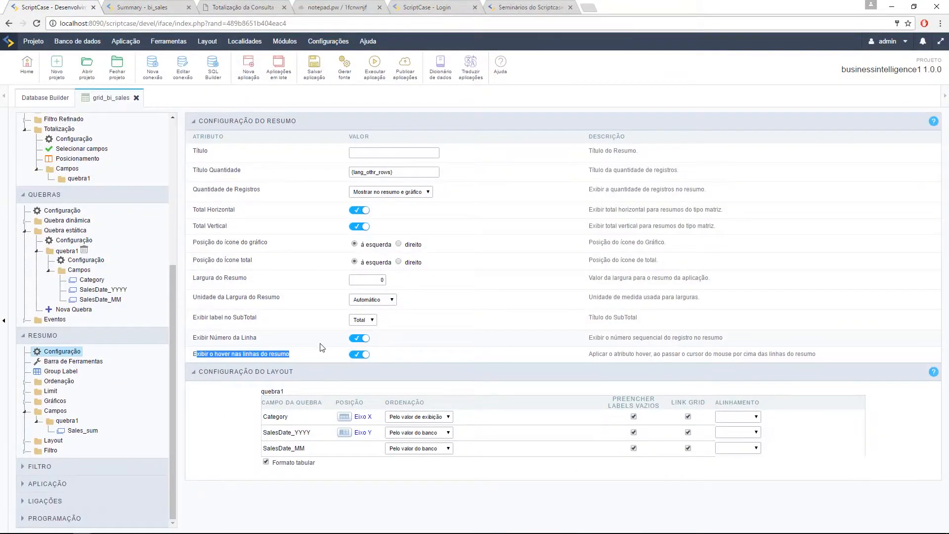
left_click(371, 320)
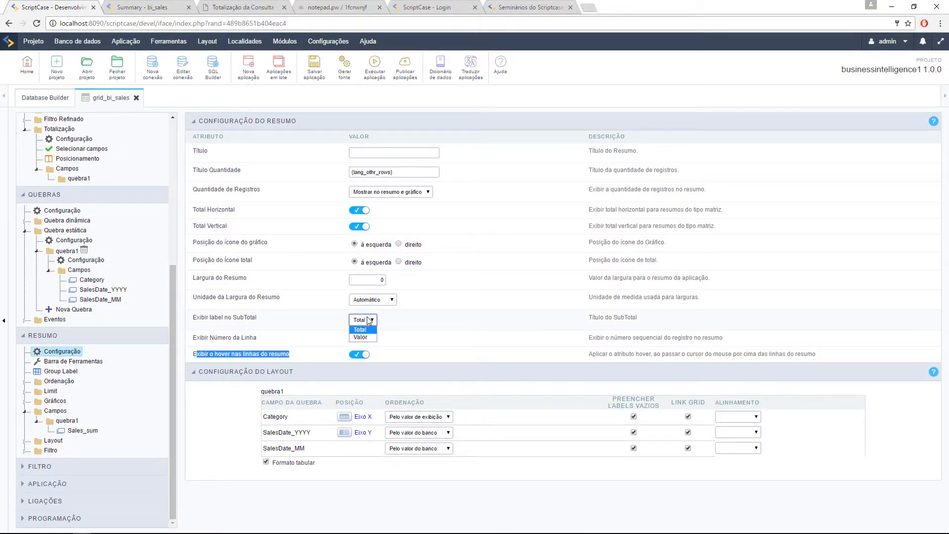
Step: Glance at the running summary, then set the subtotal label to Valor instead of Total
left_click(142, 7)
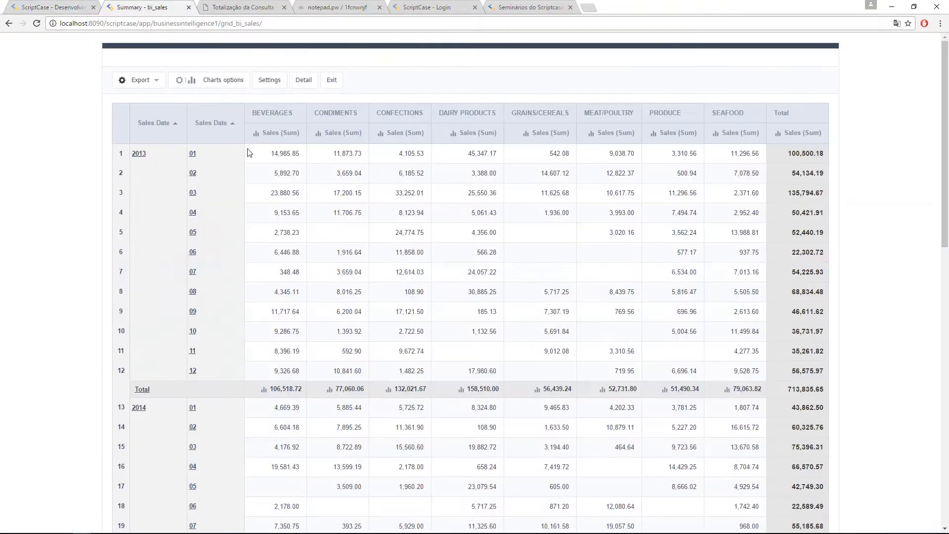
left_click(21, 4)
left_click(376, 320)
left_click(373, 337)
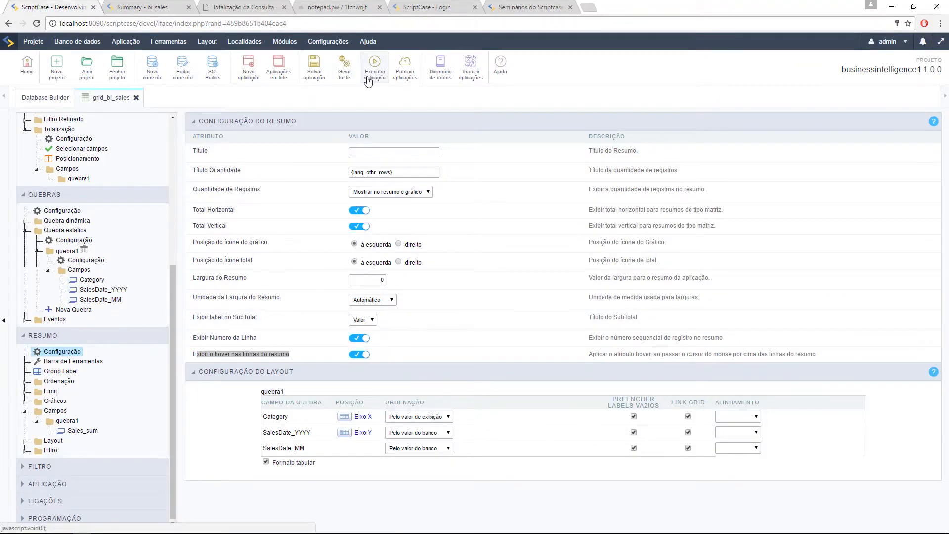
Step: Run the bi_sales summary and scroll through its yearly subtotal rows
left_click(369, 80)
left_click(148, 8)
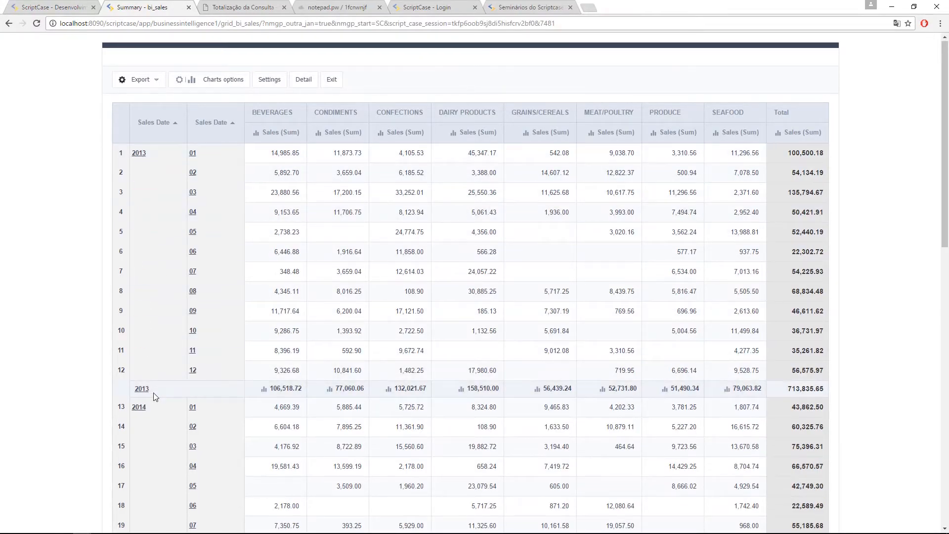
scroll(153, 392, "down", 12)
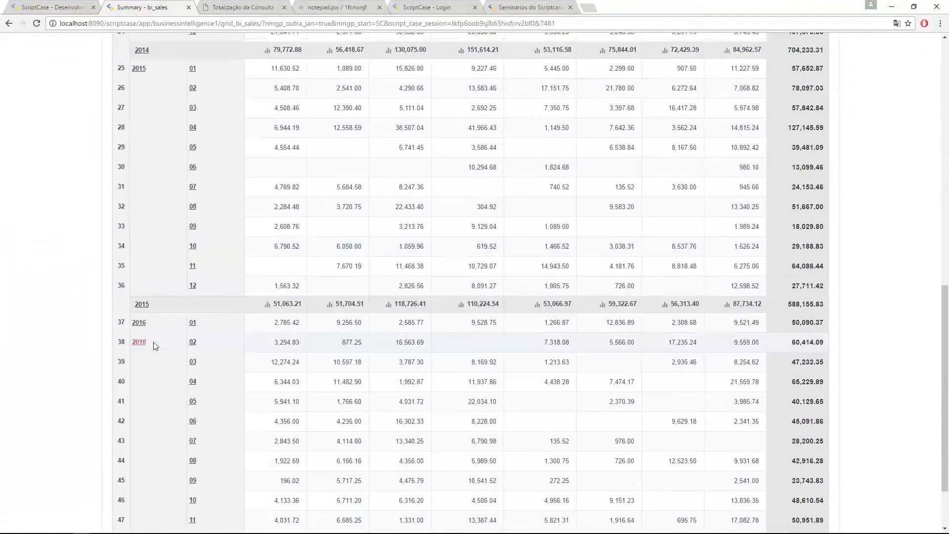
scroll(166, 325, "up", 7)
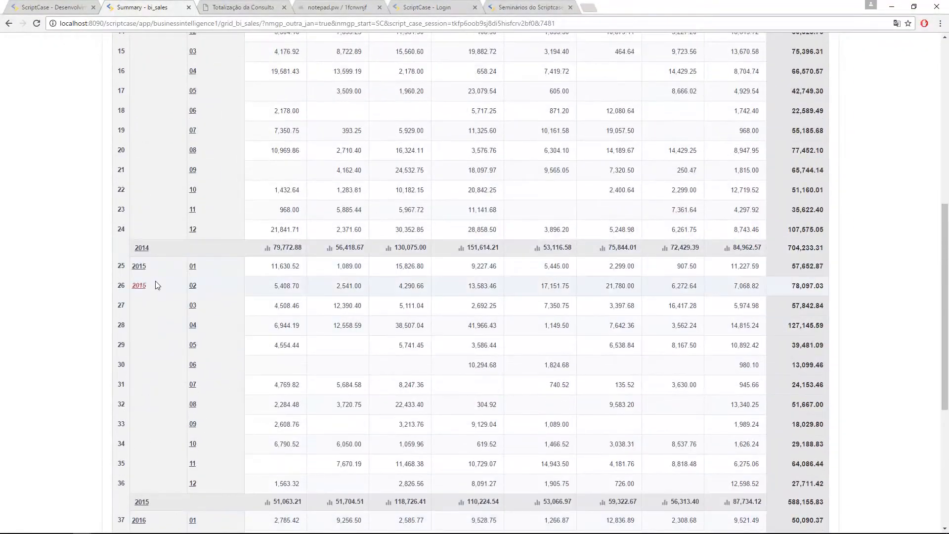
scroll(208, 277, "up", 3)
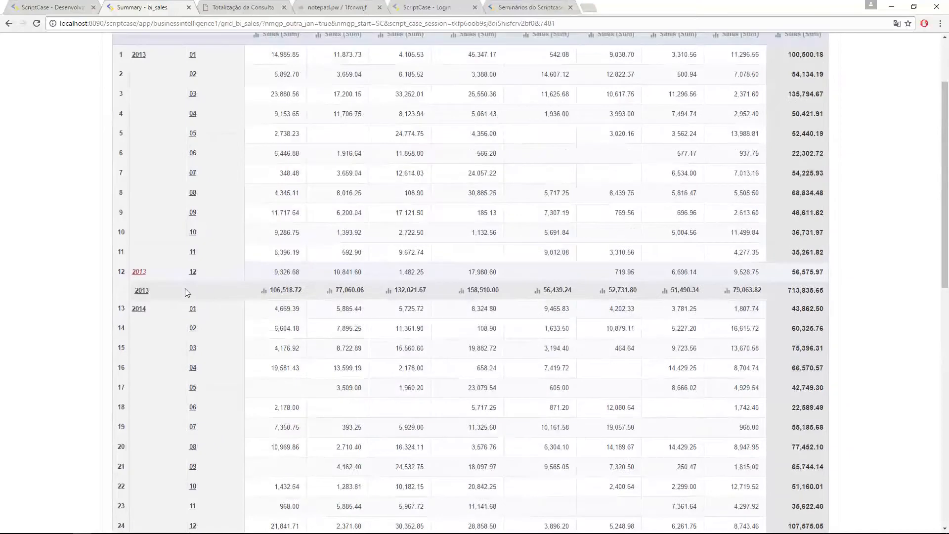
scroll(134, 223, "up", 2)
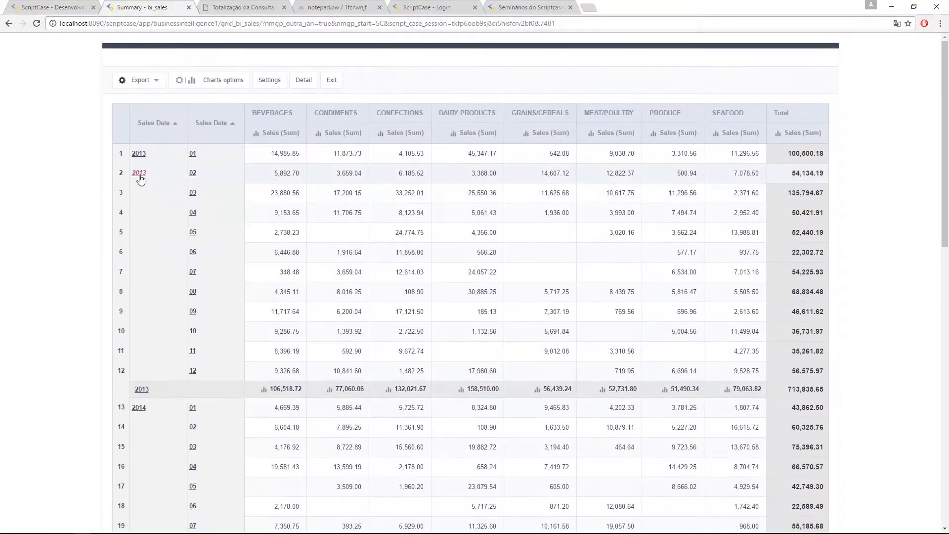
left_click(61, 9)
left_click(374, 321)
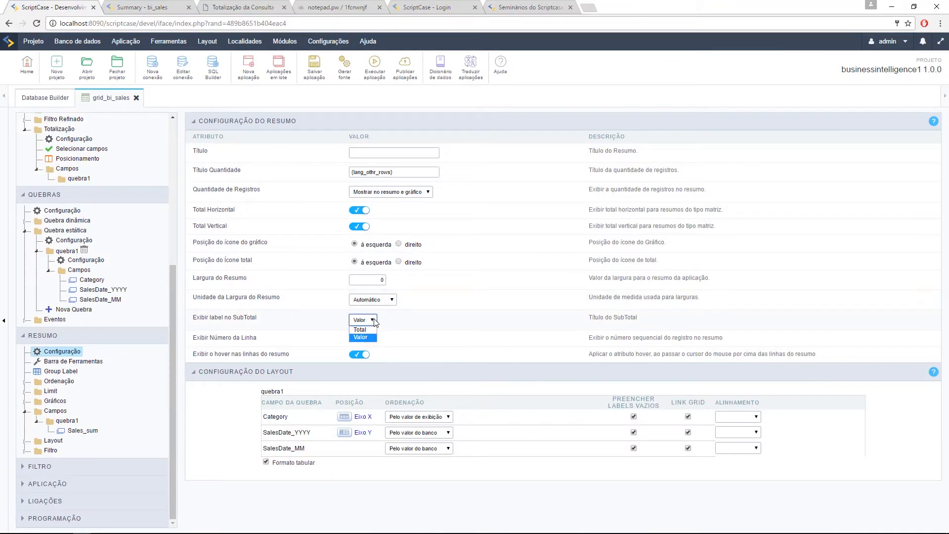
Step: Set the subtotal label back to Total, save, and bring up the Totalização configuration
left_click(362, 330)
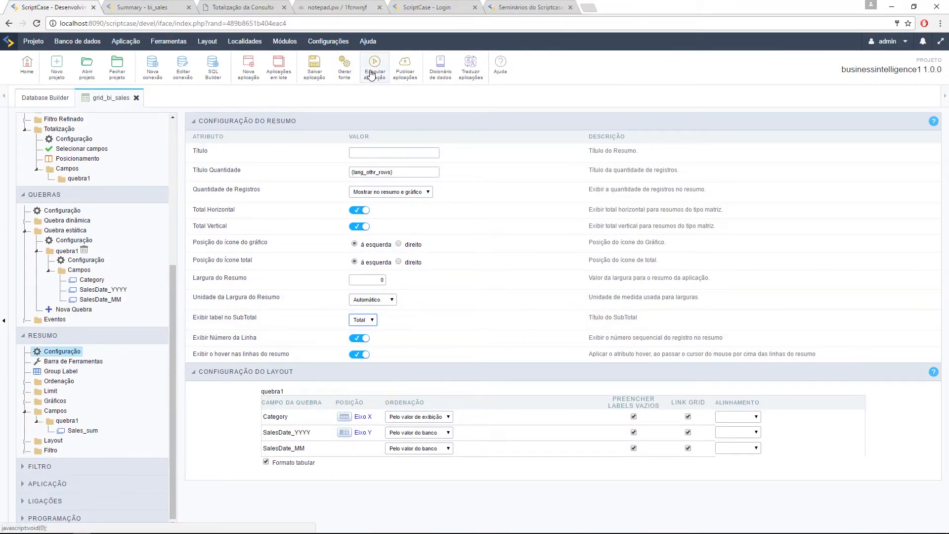
left_click(314, 67)
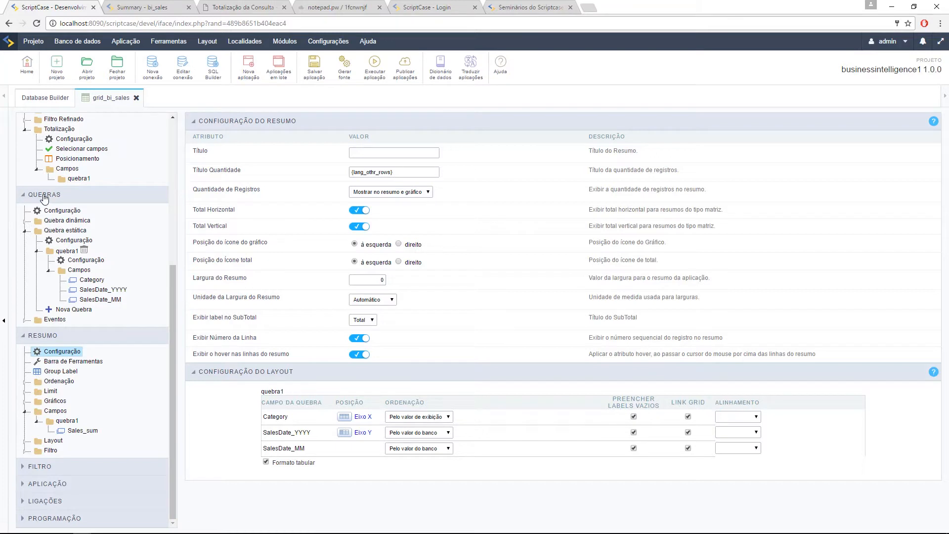
scroll(44, 197, "up", 1)
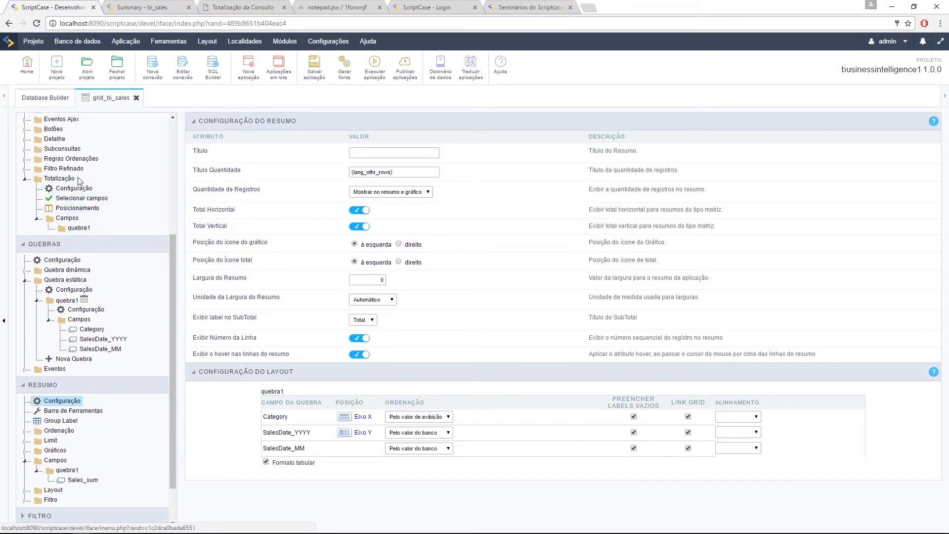
left_click(69, 188)
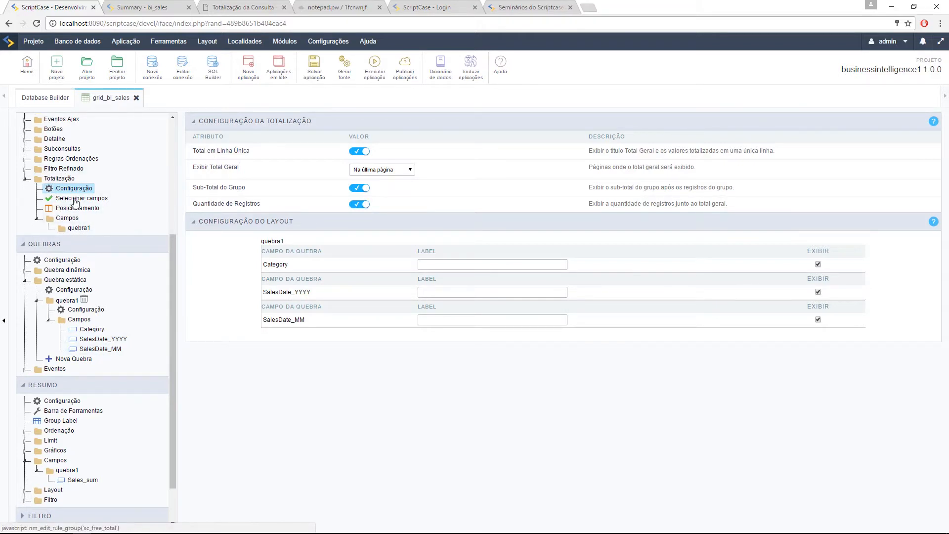
Step: Show the SalesDate_MM break field settings after checking the running summary's subtotal labels
scroll(49, 464, "down", 2)
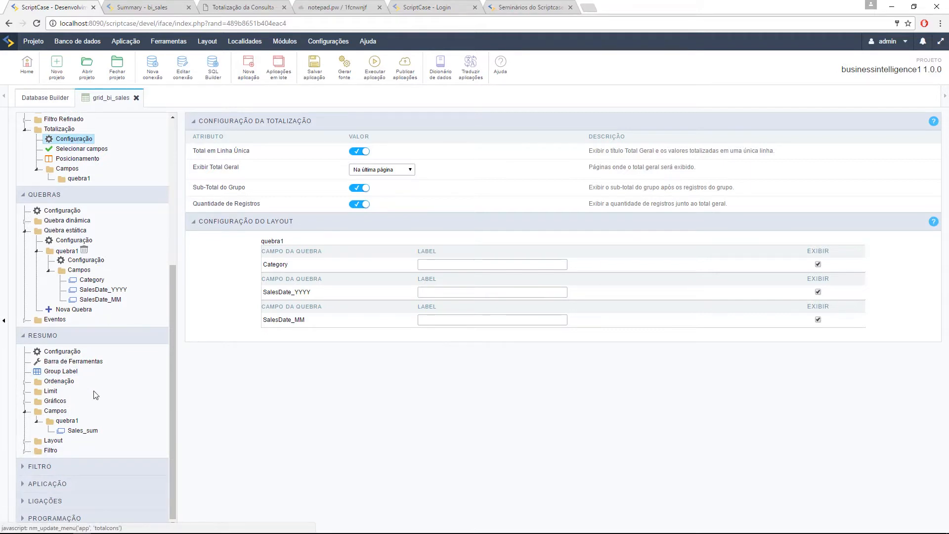
left_click(99, 301)
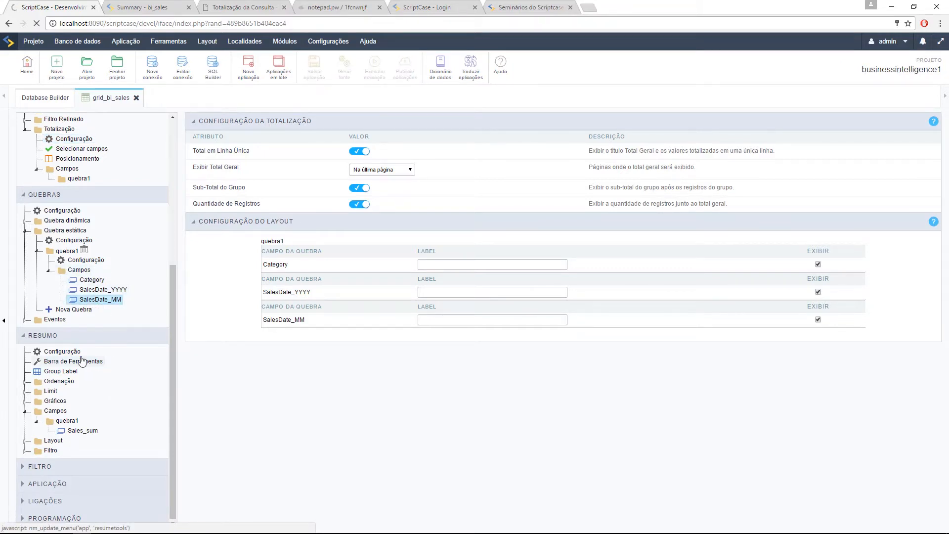
left_click(136, 4)
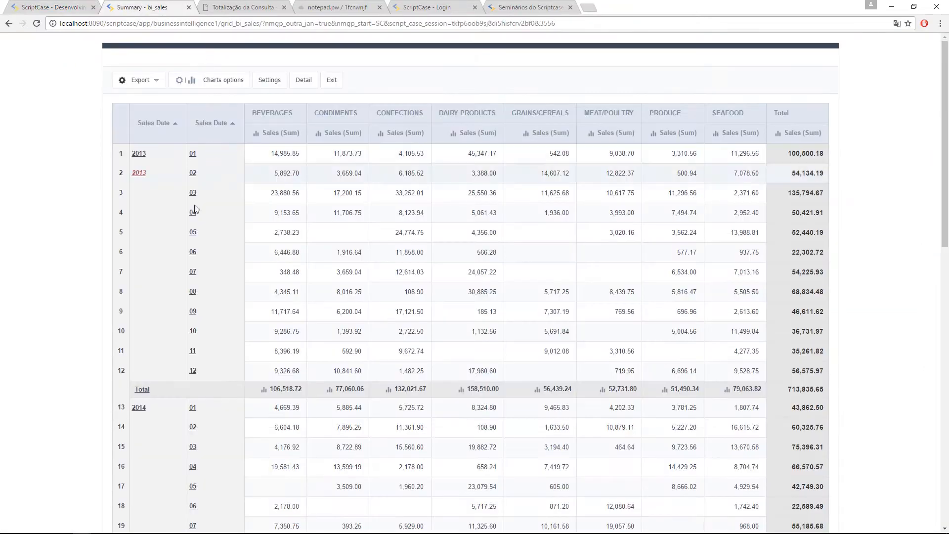
left_click(59, 4)
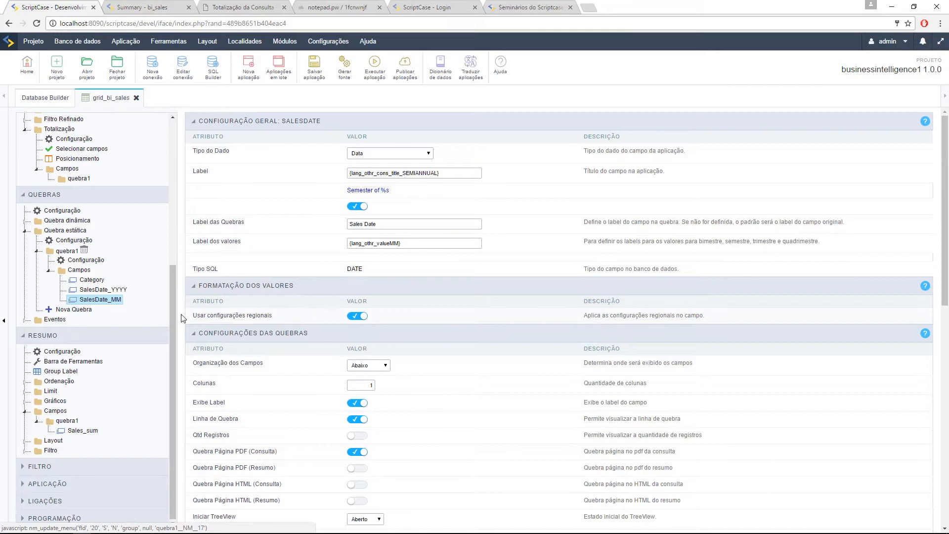
Step: Turn off regional settings for SalesDate_MM and consult the date format code reference
left_click_drag(207, 315, 272, 321)
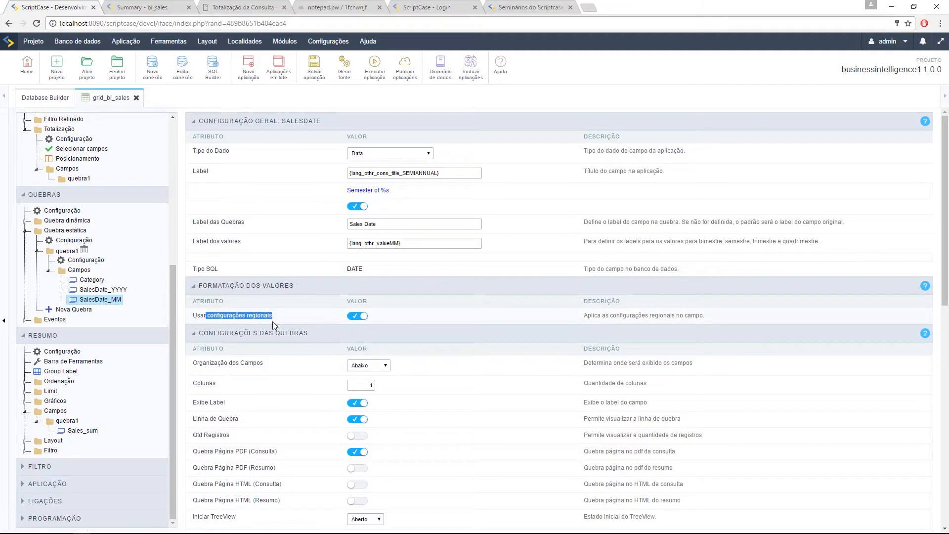
left_click(354, 317)
left_click_drag(368, 354, 308, 351)
left_click(443, 354)
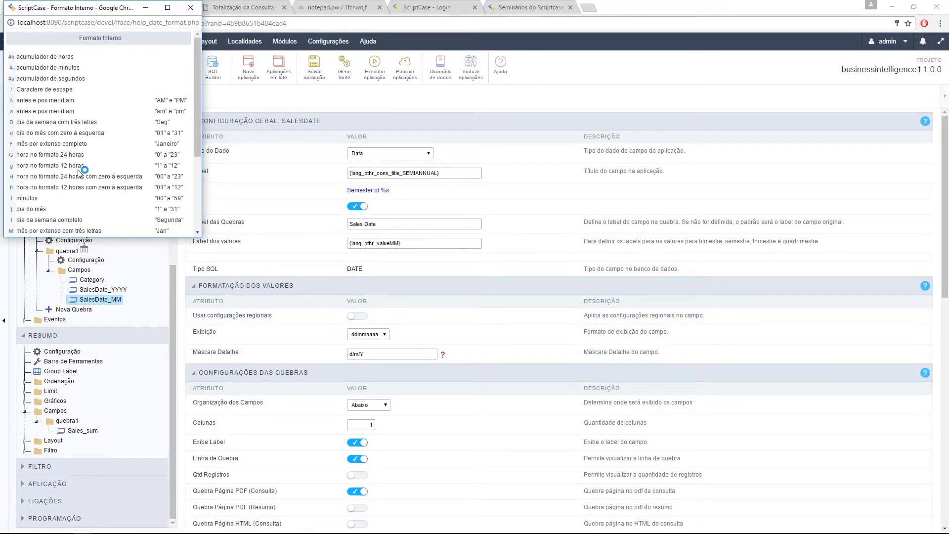
scroll(79, 173, "down", 1)
scroll(83, 172, "down", 2)
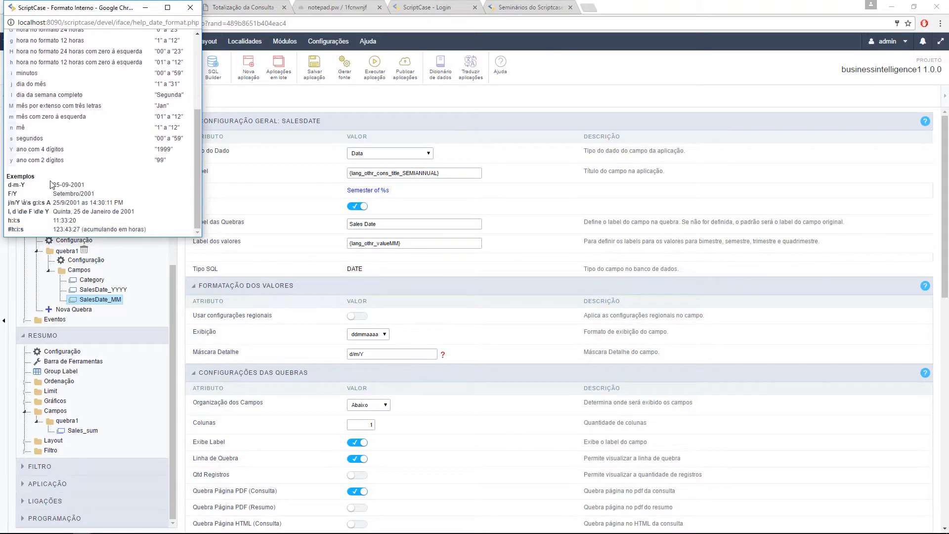
scroll(63, 194, "up", 1)
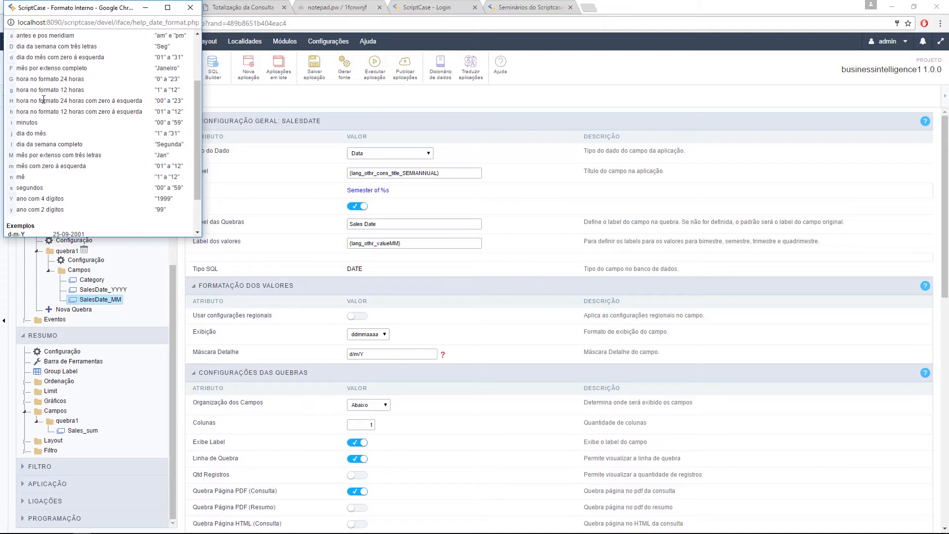
left_click(190, 8)
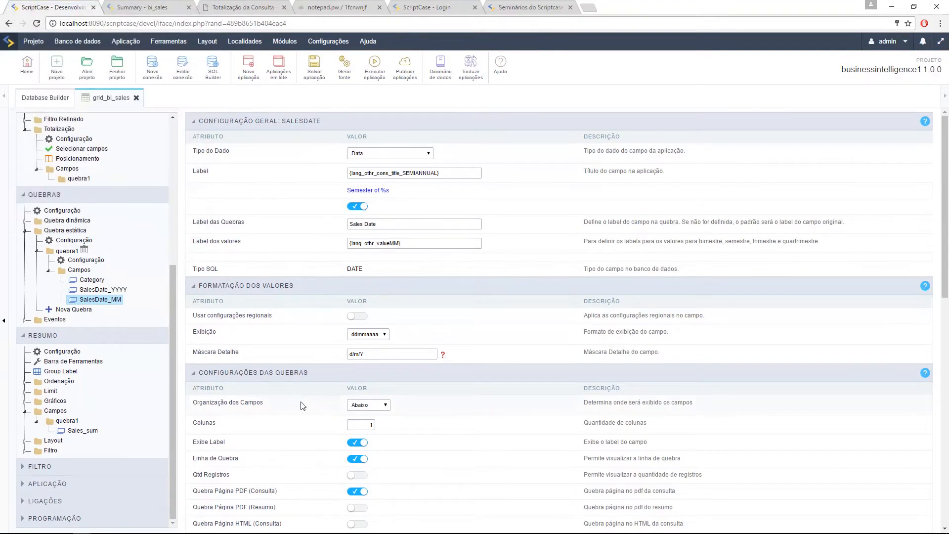
Step: Replace the detail mask d/m/Y with M and generate the application's source
left_click_drag(375, 354, 292, 342)
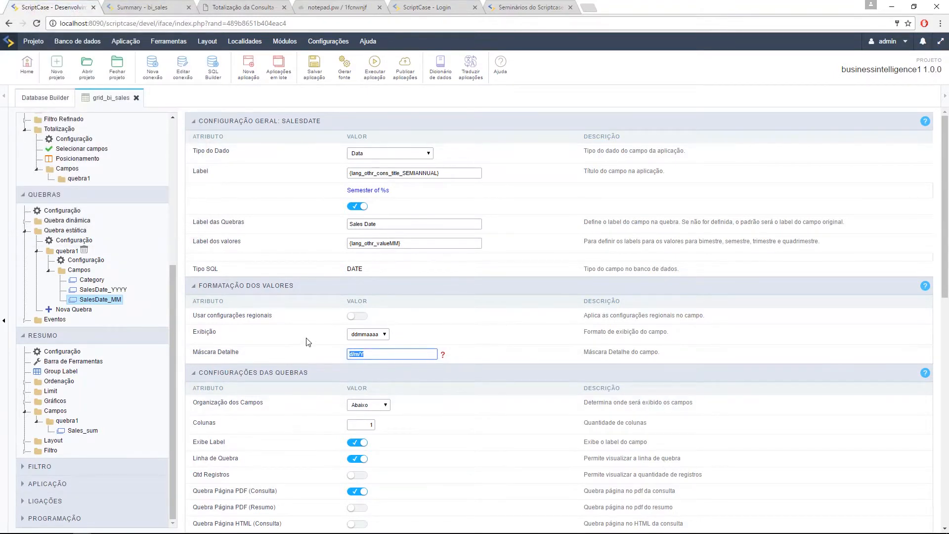
type("M")
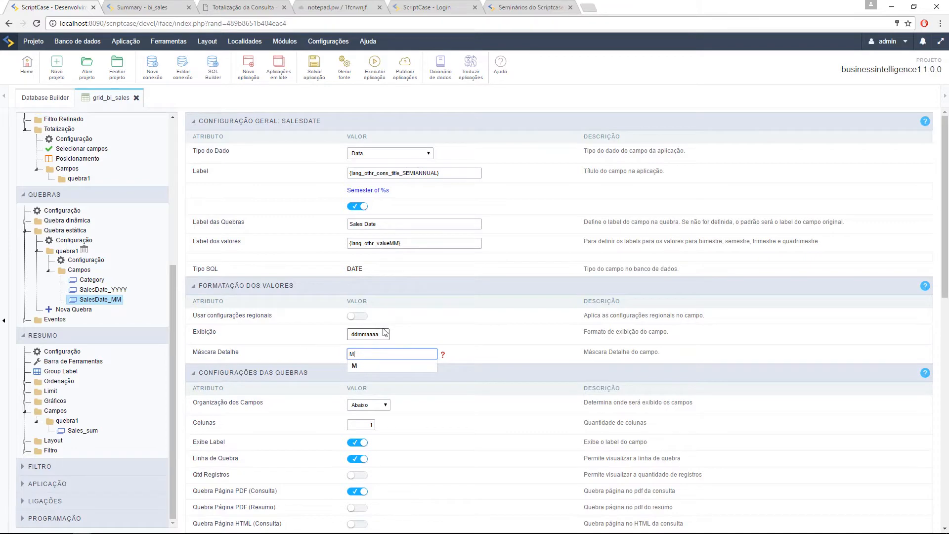
left_click(355, 57)
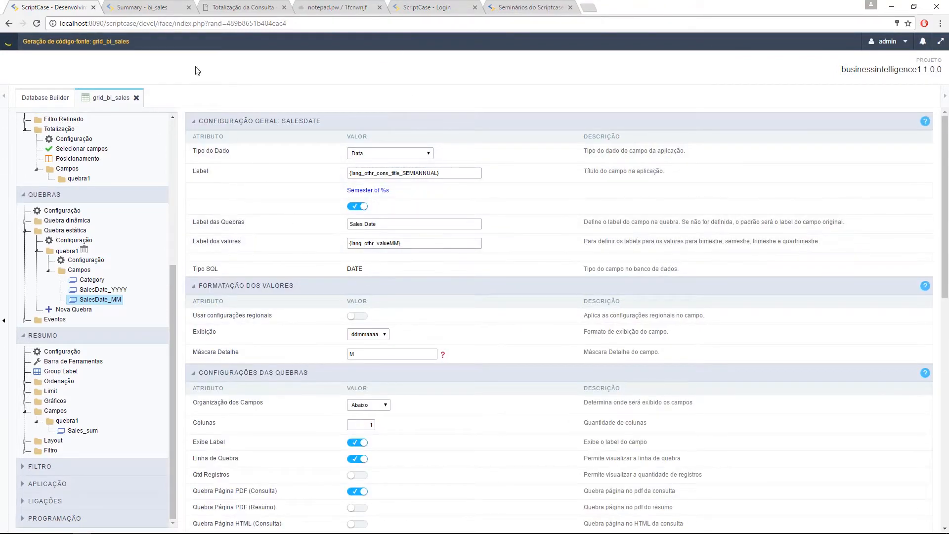
left_click(152, 9)
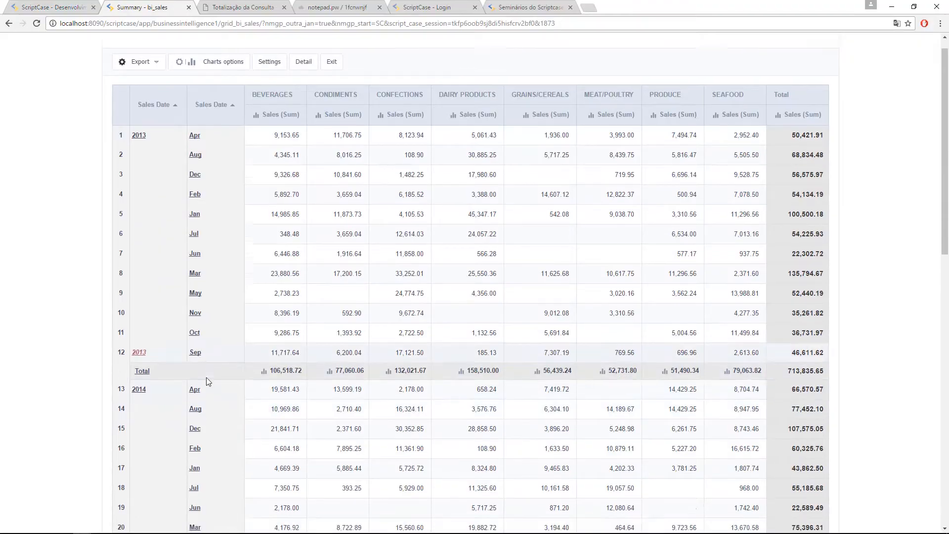
scroll(210, 395, "down", 3)
scroll(220, 430, "down", 4)
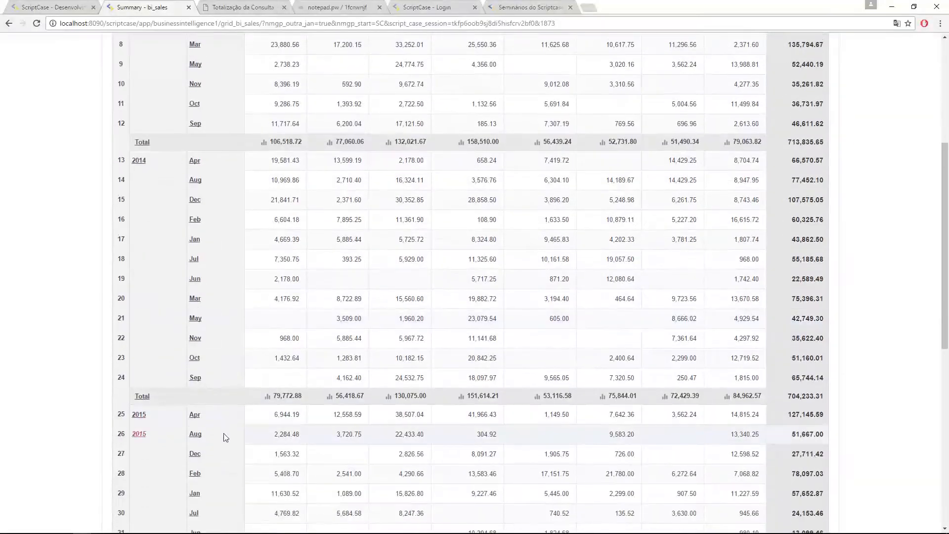
scroll(218, 443, "down", 2)
scroll(214, 448, "down", 4)
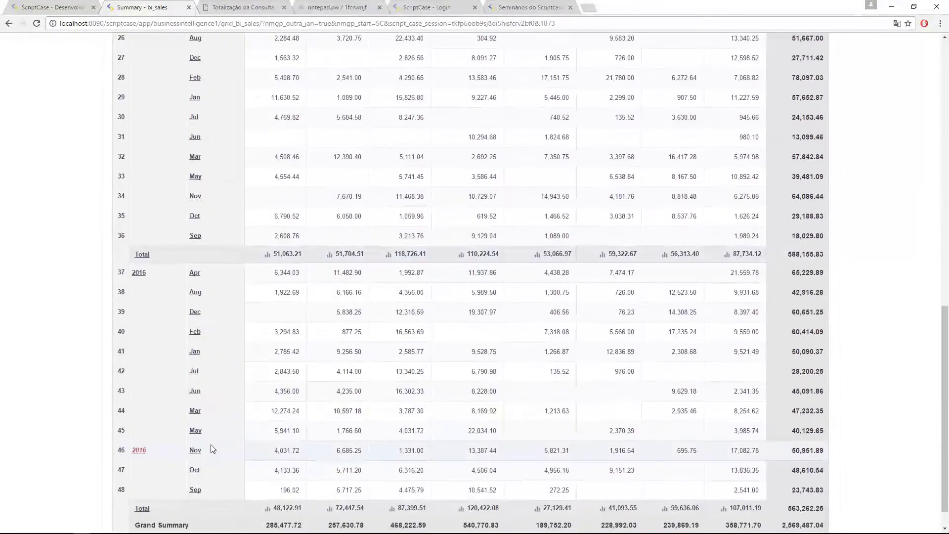
scroll(213, 449, "up", 5)
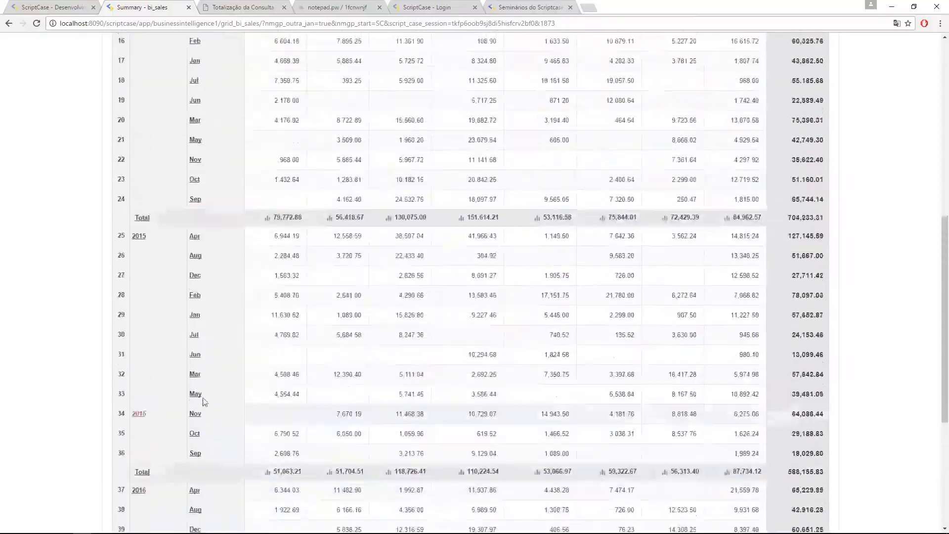
left_click(196, 281)
scroll(428, 244, "down", 4)
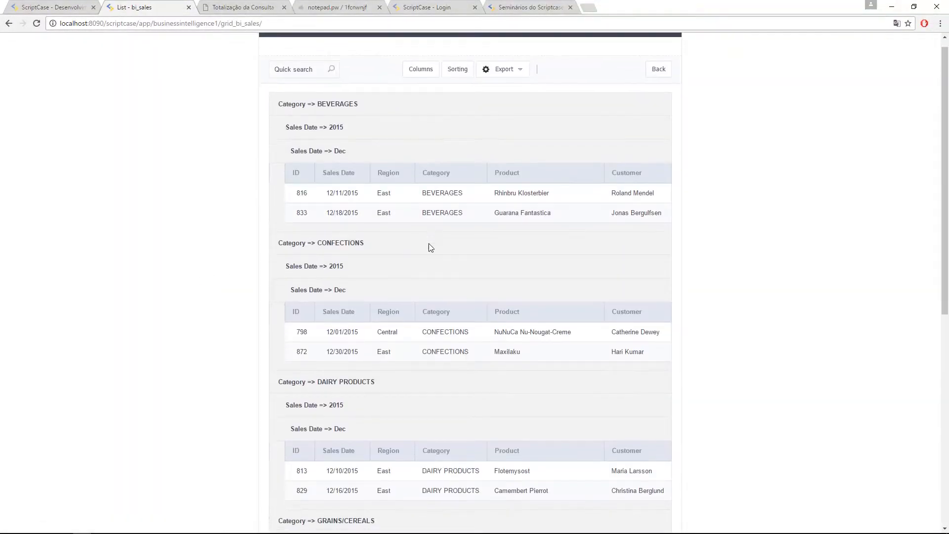
scroll(435, 340, "down", 3)
scroll(437, 349, "up", 7)
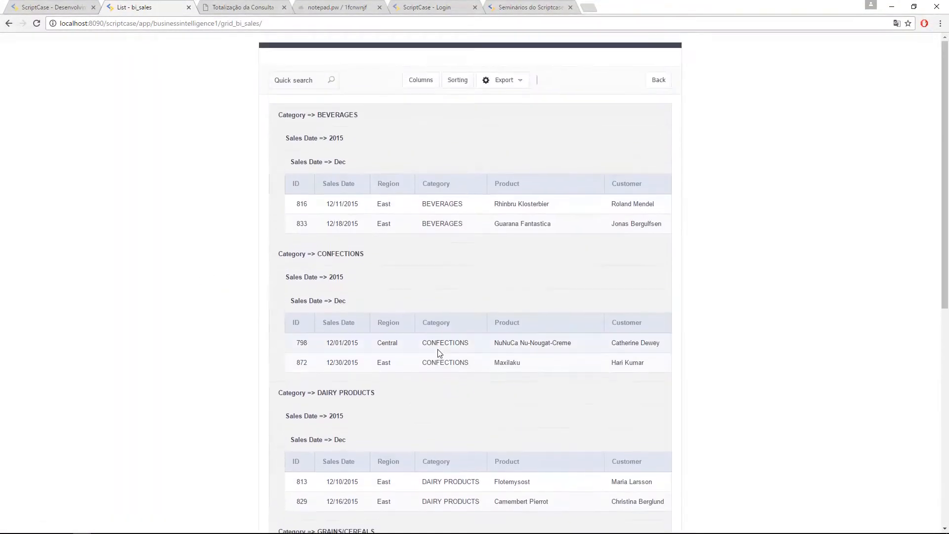
scroll(463, 217, "down", 5)
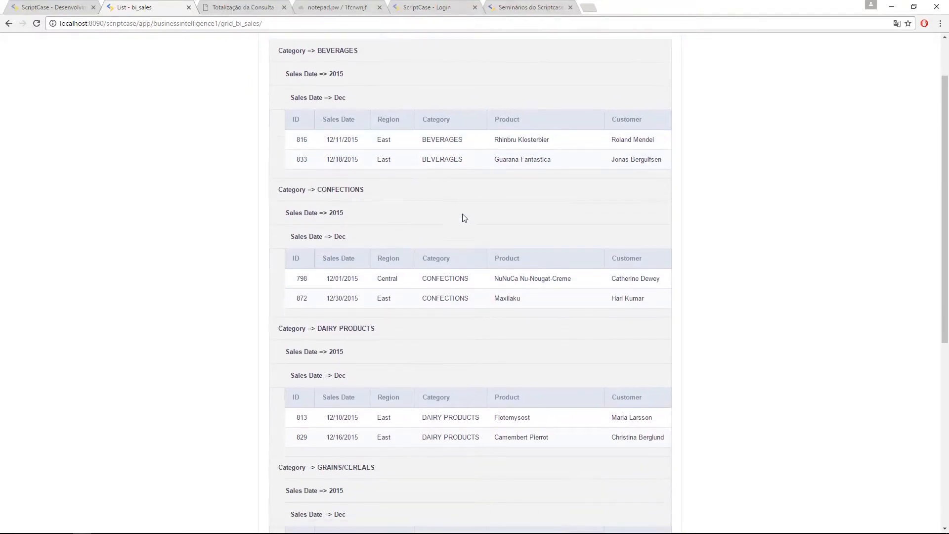
scroll(464, 221, "up", 5)
left_click(657, 81)
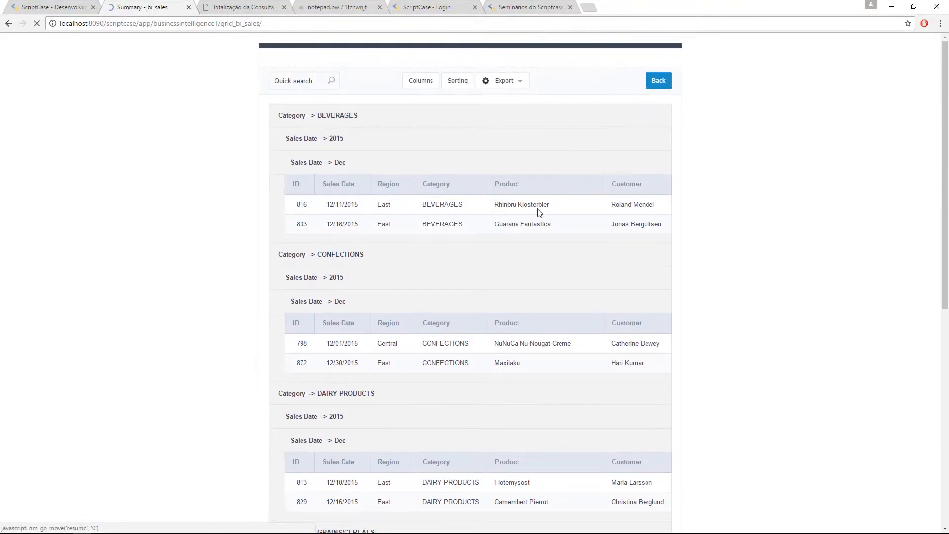
key("ctrl+shift+Tab")
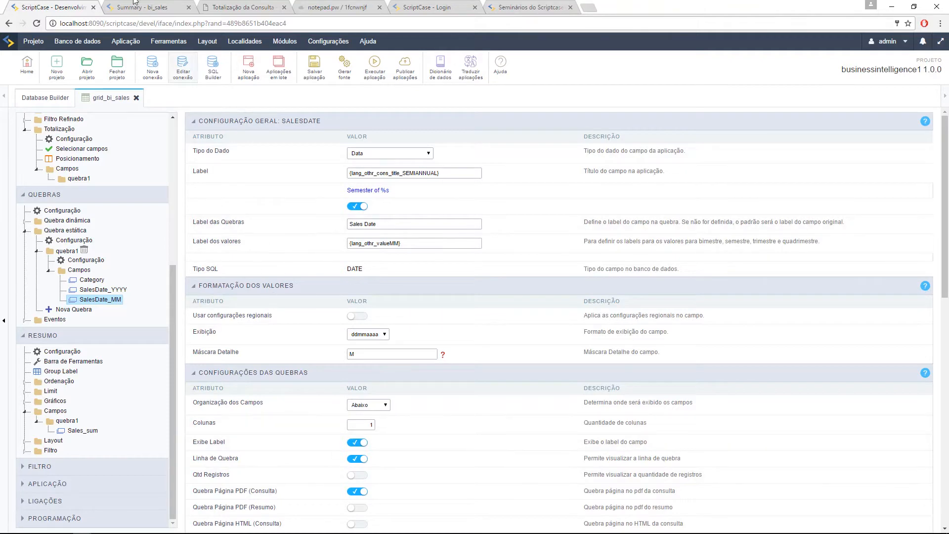
Step: Check the Tipo do Dado options, keeping Data, and show the quebra1 group settings
left_click(119, 7)
left_click(45, 7)
left_click_drag(196, 151, 220, 152)
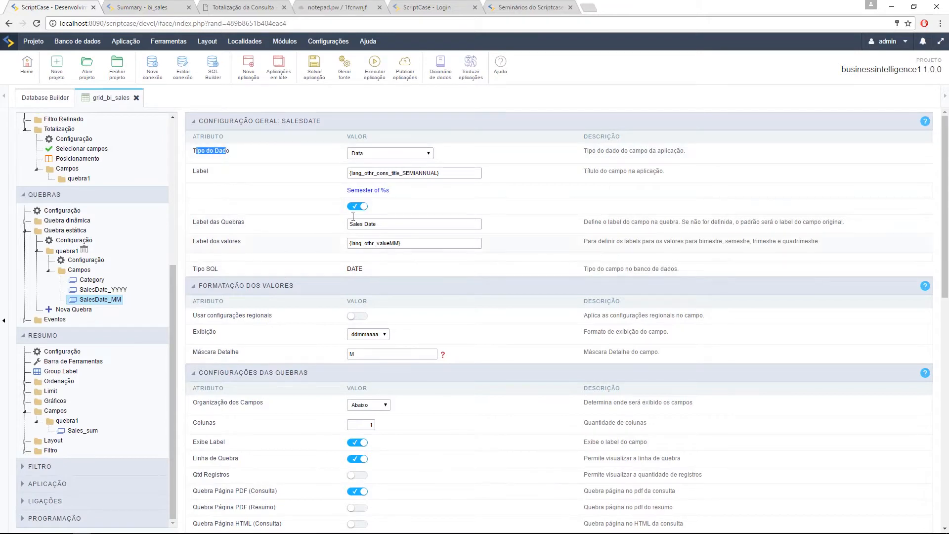
left_click(407, 153)
scroll(410, 237, "down", 5)
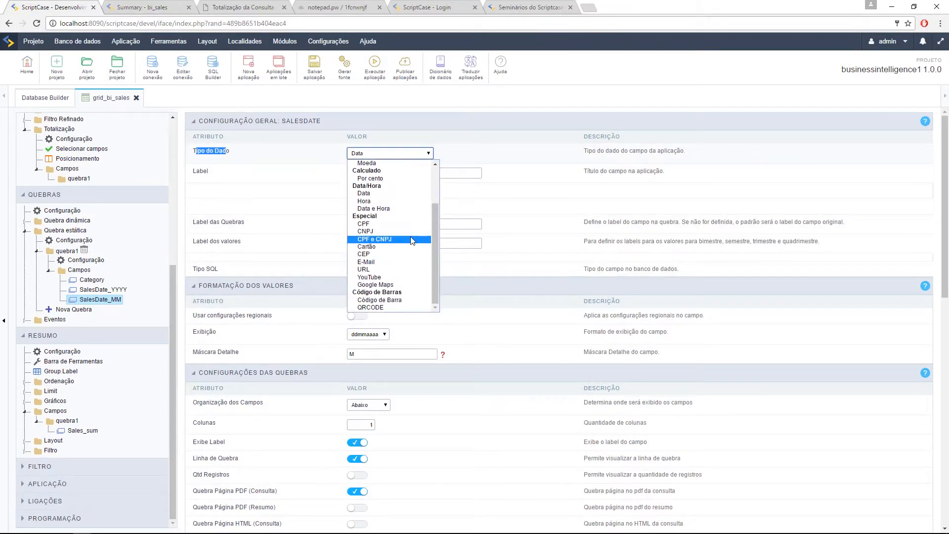
scroll(395, 230, "up", 3)
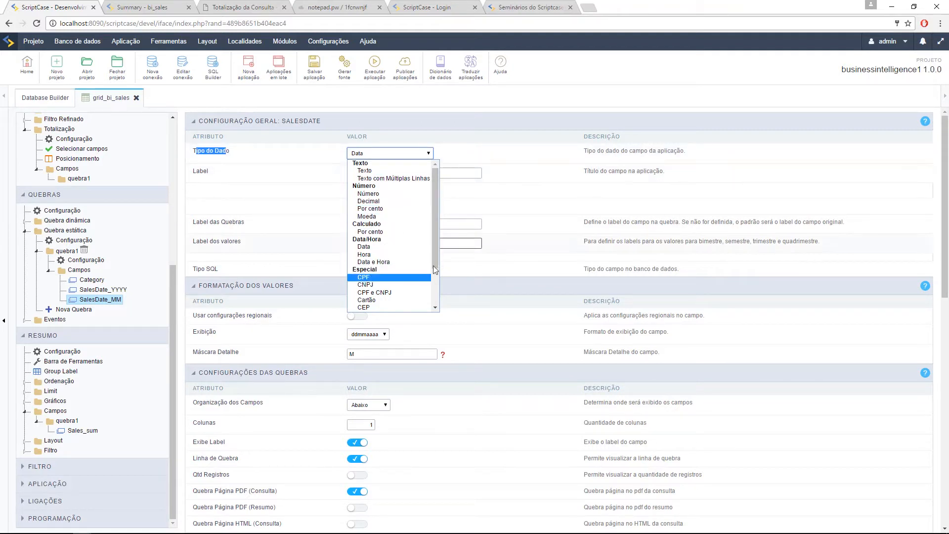
left_click(519, 250)
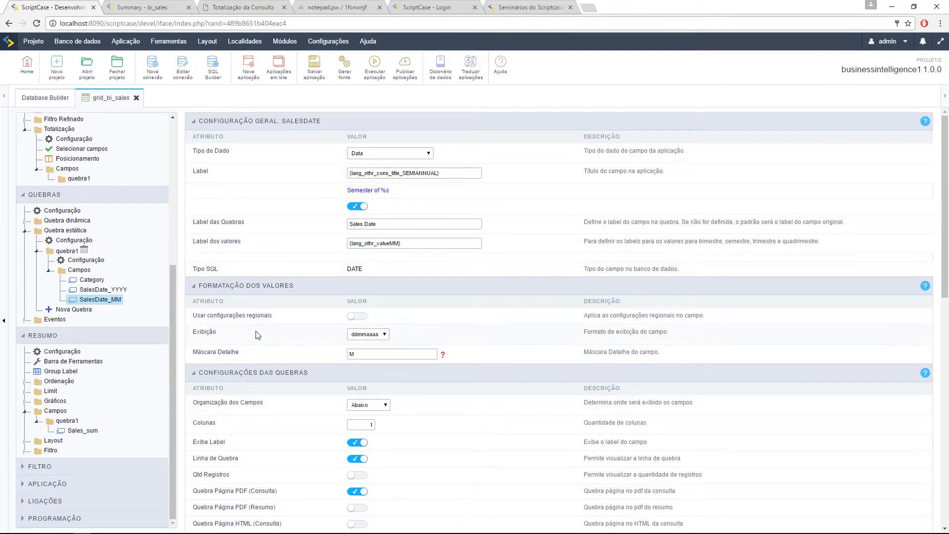
left_click(75, 260)
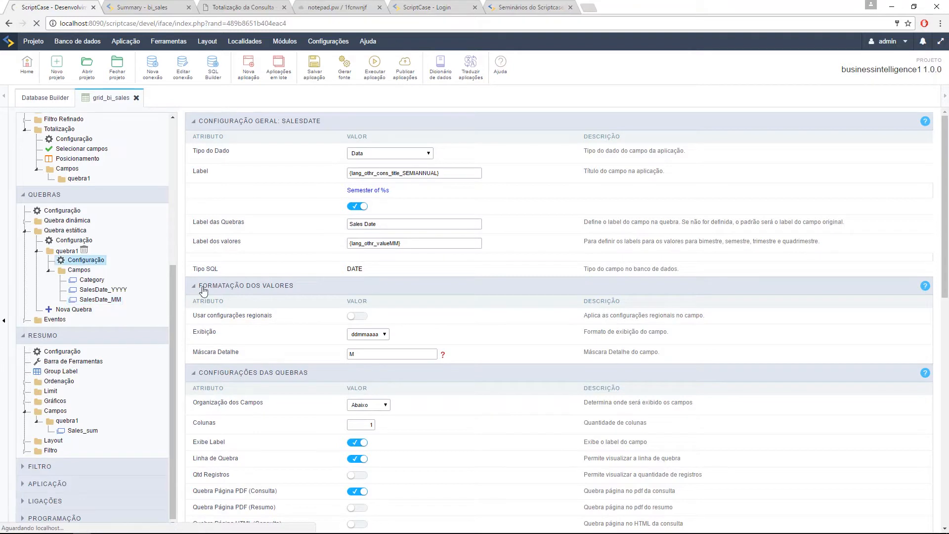
Step: Create a new static break named quebra2 with the label Q2
left_click(73, 309)
left_click(253, 142)
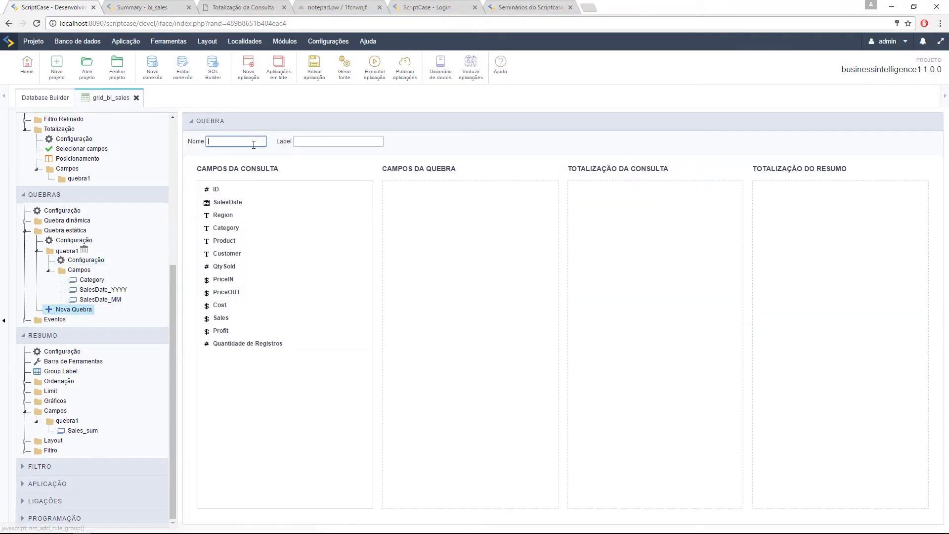
type("Q")
key("BackSpace")
type("quebra2")
left_click(316, 143)
type("Q1")
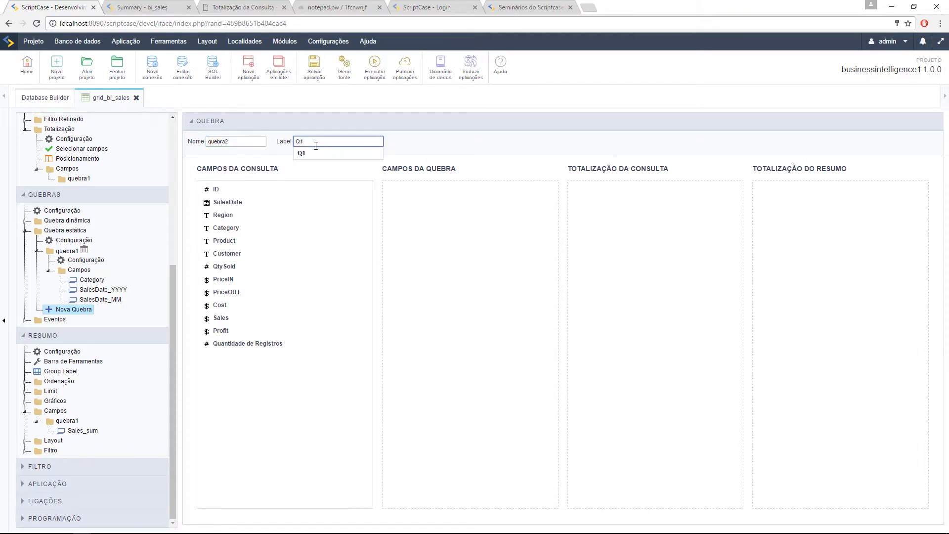
key("BackSpace")
type("2")
left_click(457, 256)
Step: Add Customer as quebra2's break field and Sales to the summary totalization
left_click_drag(250, 254, 440, 212)
left_click_drag(238, 319, 714, 239)
mouse_move(775, 202)
left_mouse_down()
mouse_move(793, 197)
mouse_move(786, 193)
left_mouse_up()
left_click(902, 190)
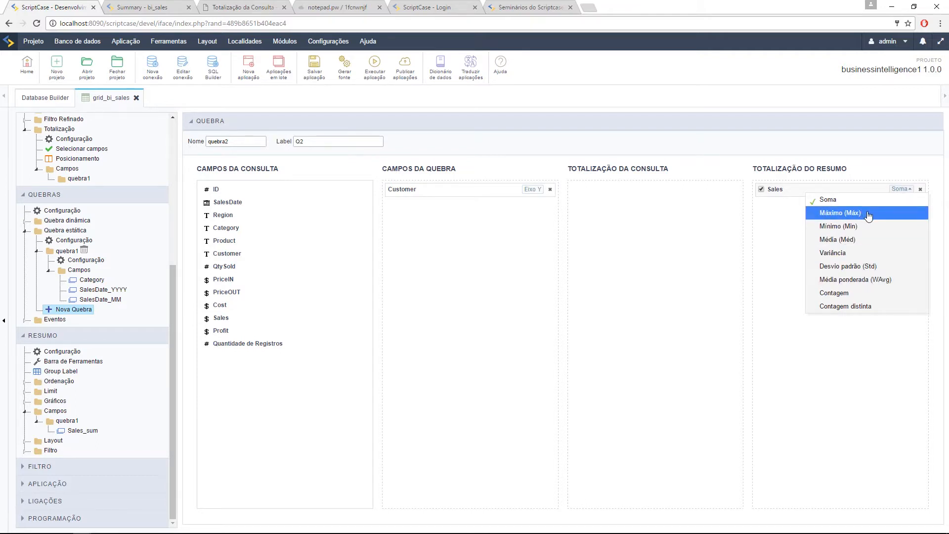
Step: Set Sales aggregation to Máximo, then read the notepad.pw notes on variance
left_click(859, 214)
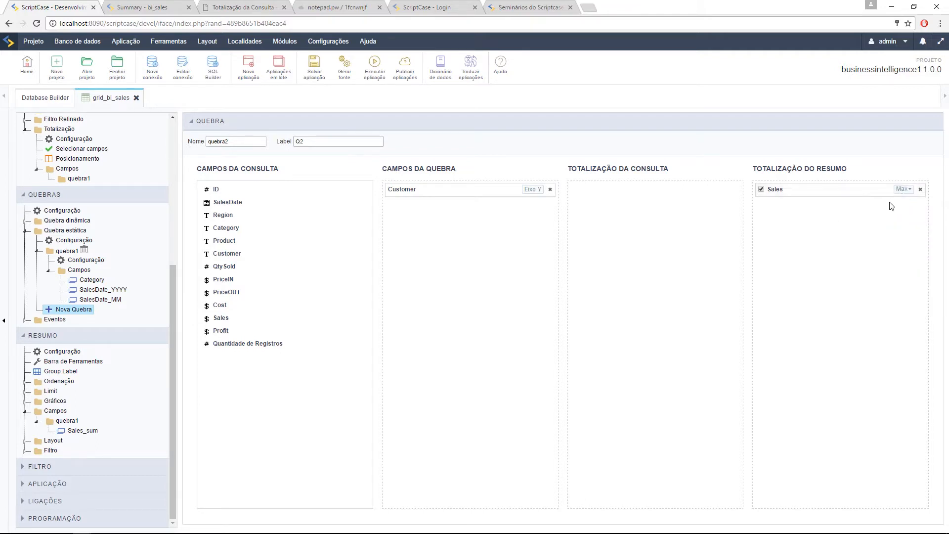
left_click(903, 190)
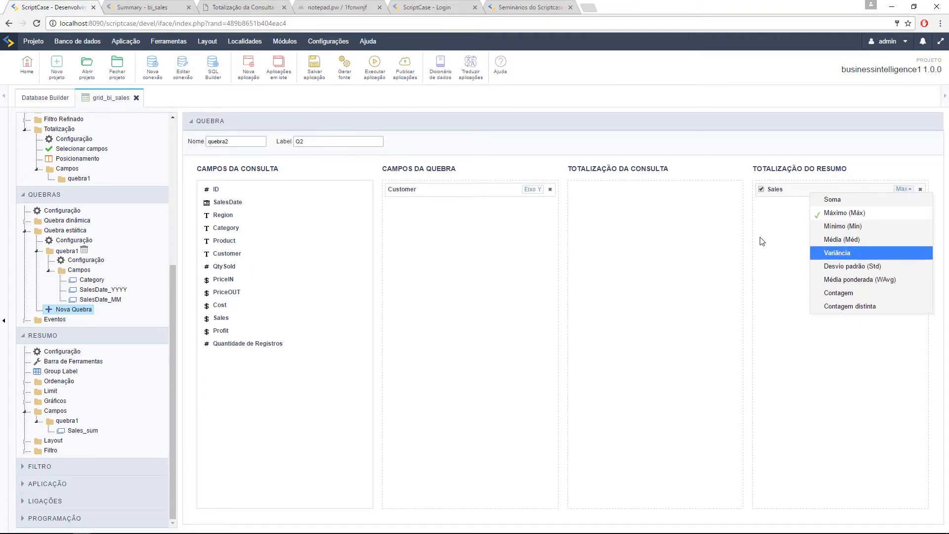
left_click(423, 7)
left_click(514, 7)
left_click(331, 7)
scroll(109, 312, "down", 5)
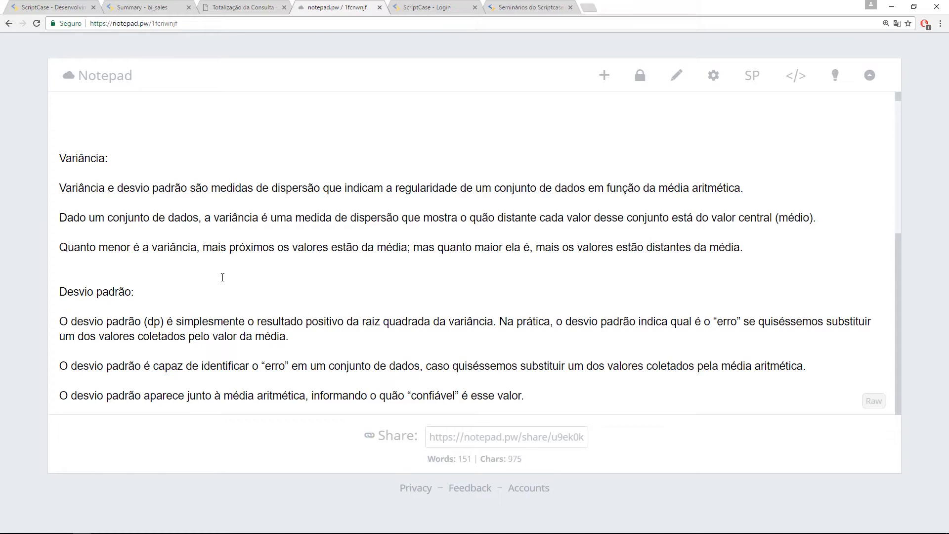
Step: Go back to the ScriptCase - Desenvolvimento tab showing quebra2's configuration
left_click(52, 7)
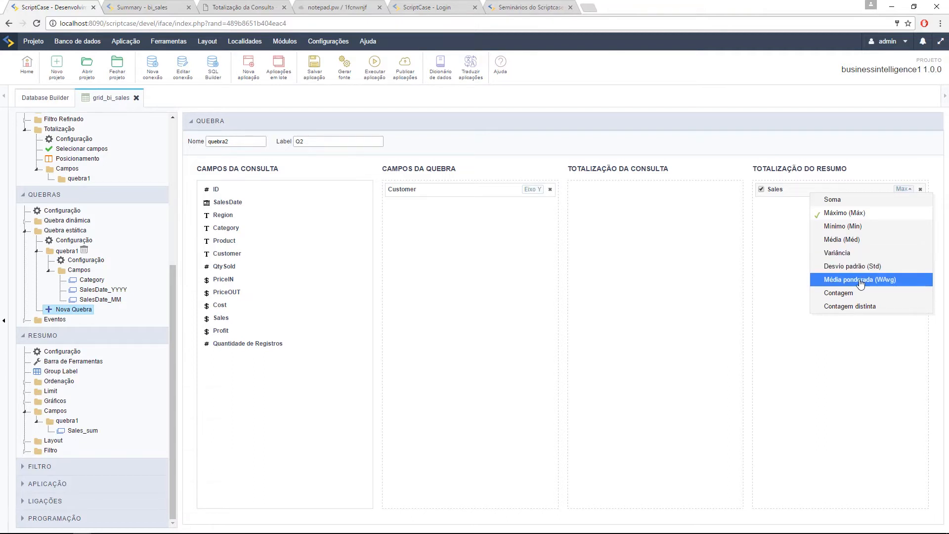
Step: Change Q2's Sales aggregation to Média ponderada (WAvg) and save the application
left_click(861, 284)
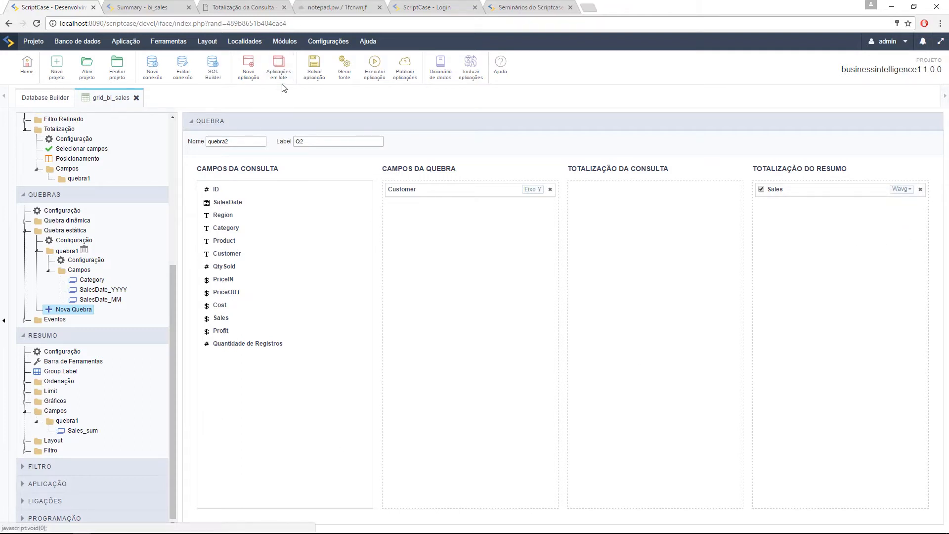
left_click(314, 68)
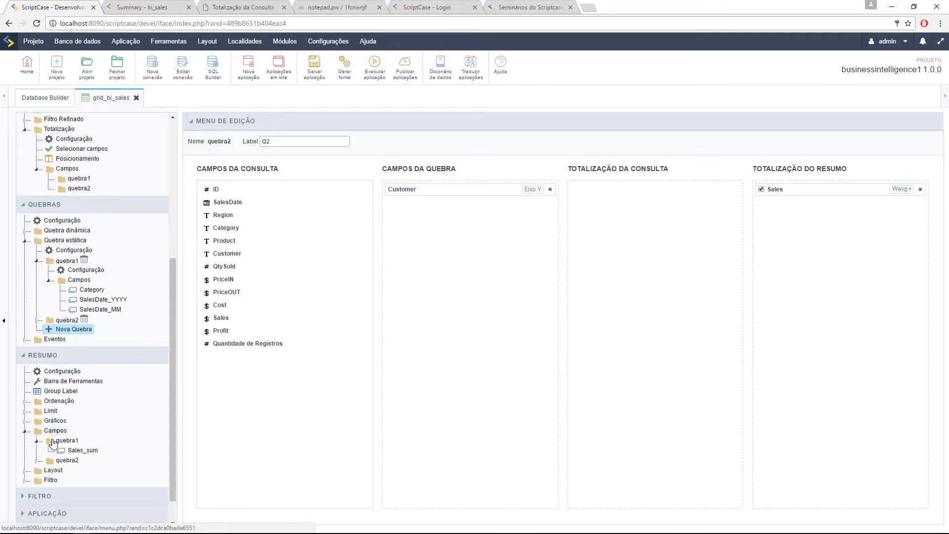
scroll(39, 448, "down", 1)
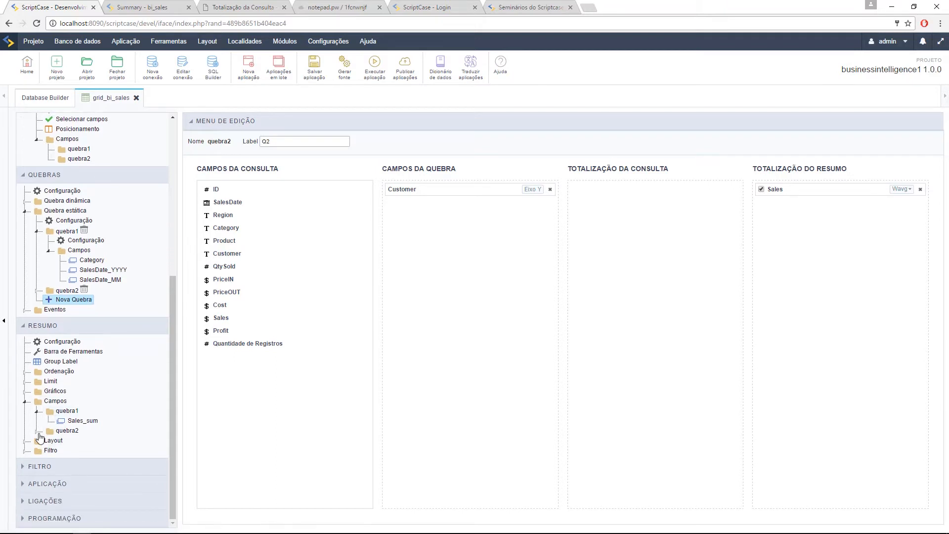
left_click(38, 431)
left_click(89, 441)
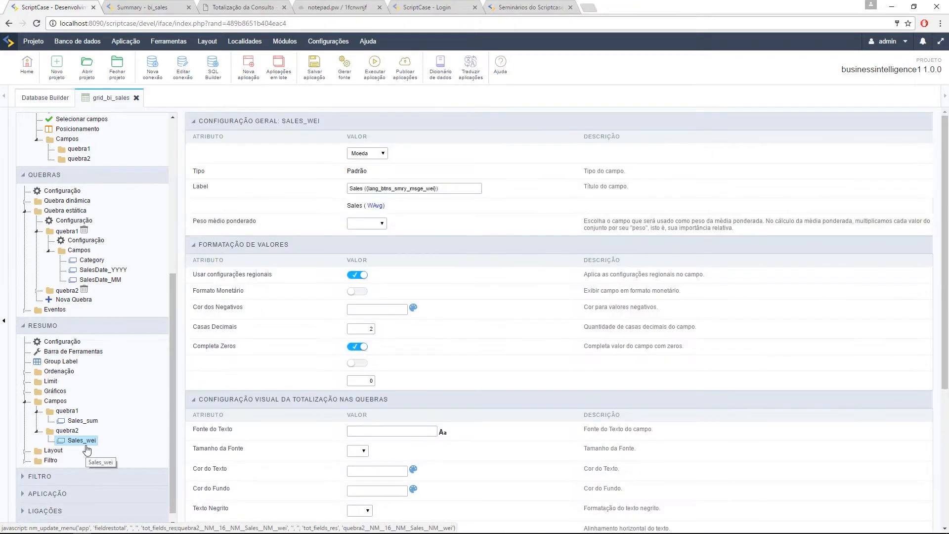
left_click_drag(191, 221, 256, 221)
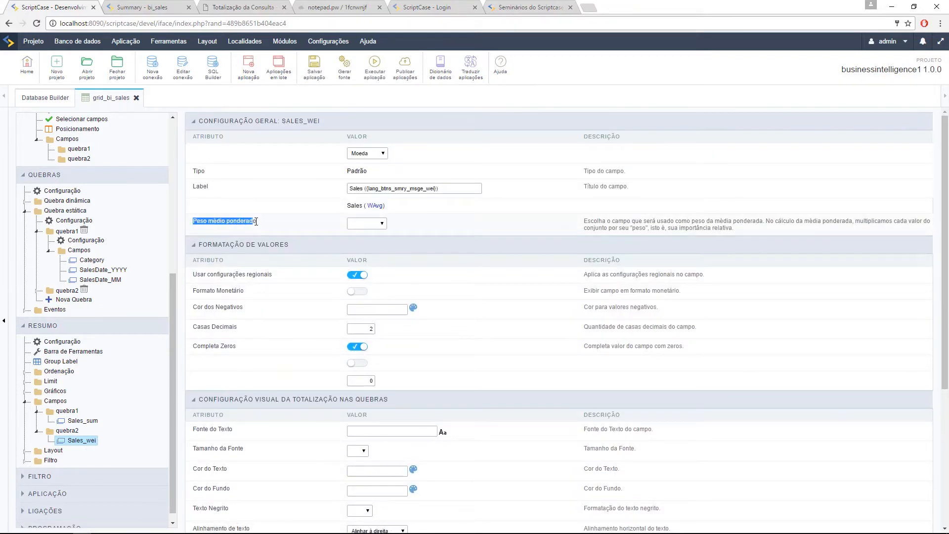
left_click(366, 223)
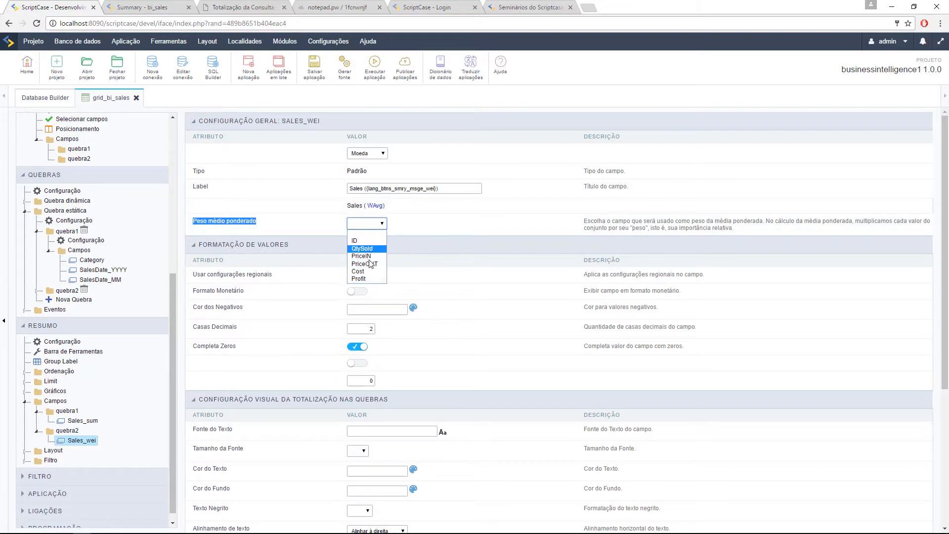
left_click(445, 233)
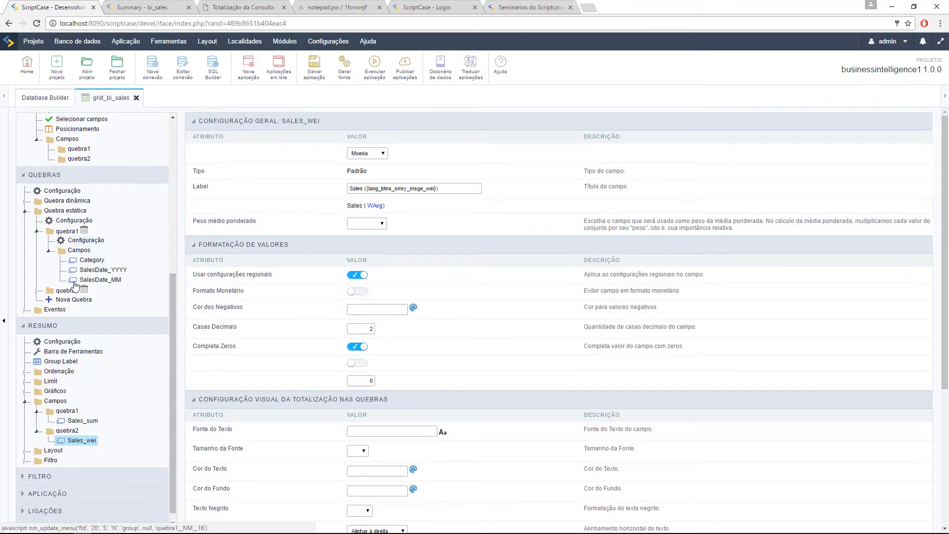
left_click(66, 290)
left_click(84, 299)
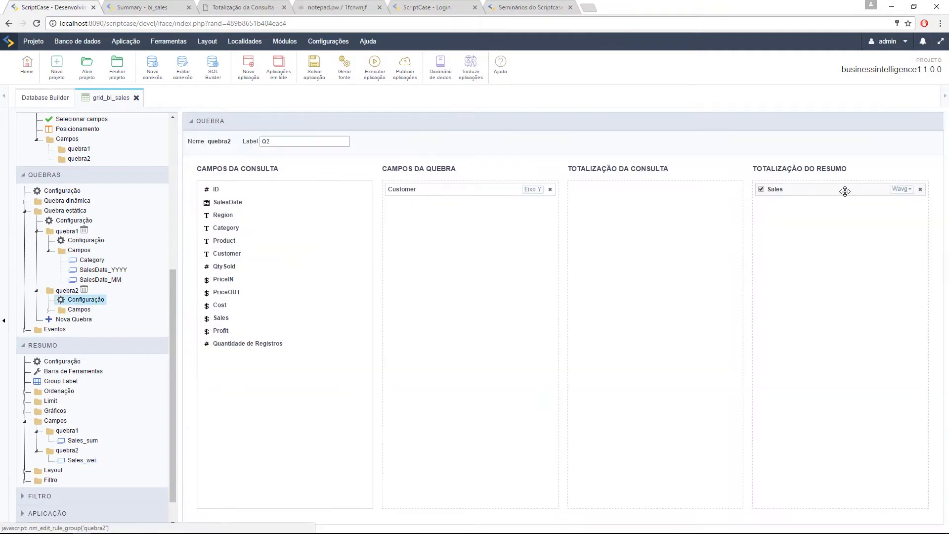
Step: Set Q2's Sales aggregation back to Máximo and run the bi_sales summary
left_click(901, 190)
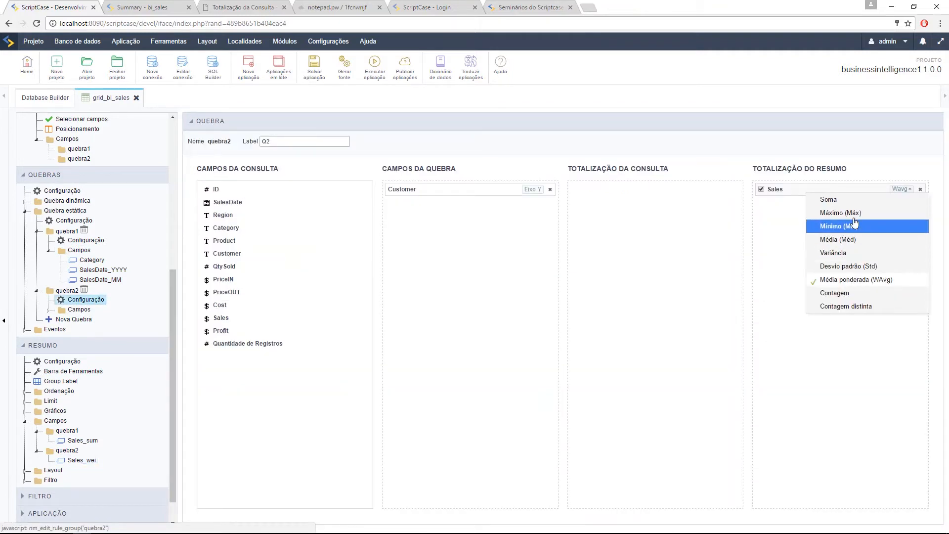
left_click(852, 212)
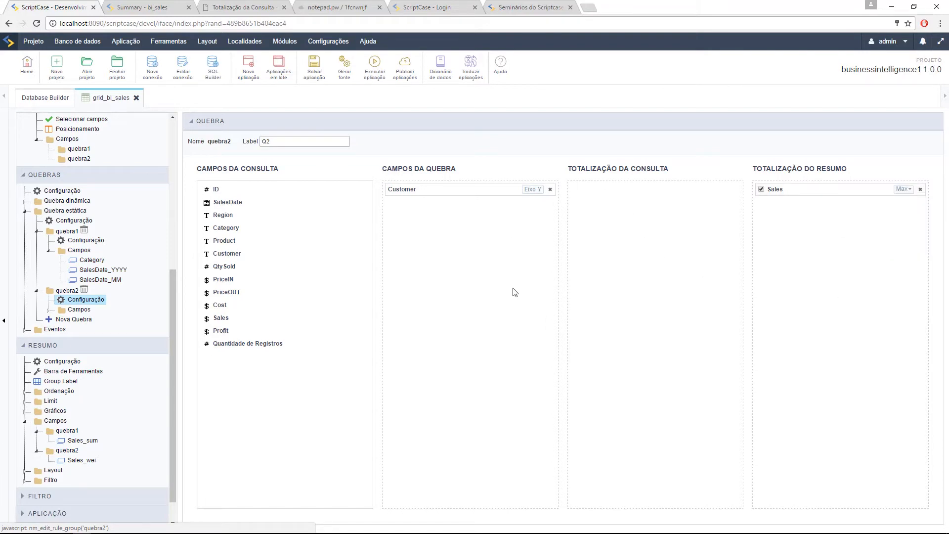
left_click(371, 79)
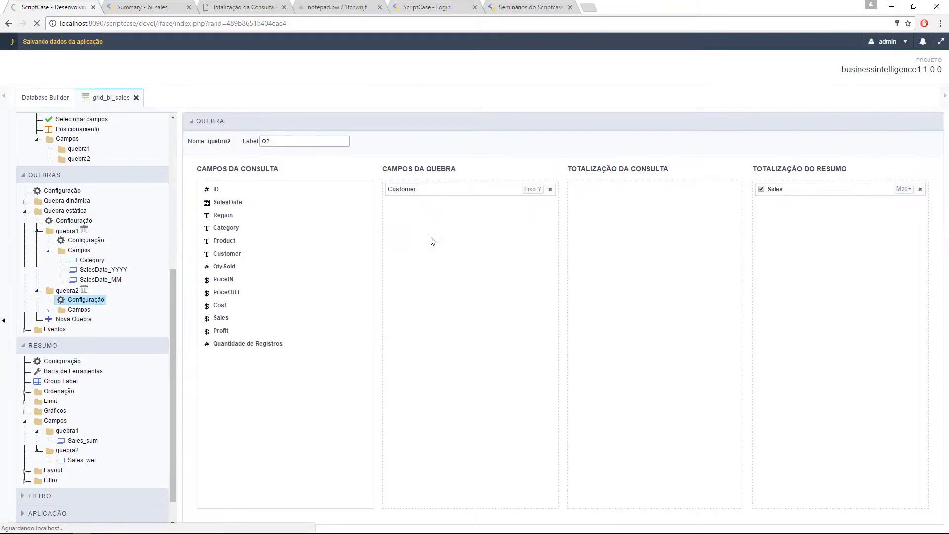
left_click(126, 6)
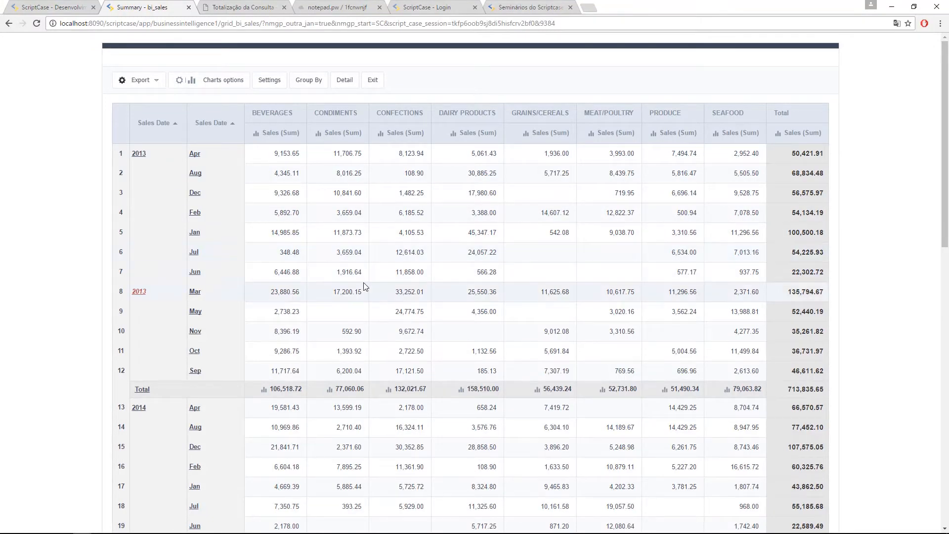
Step: Apply the Q2 Customer grouping to the running sales summary, then switch back to the editor
left_click(307, 84)
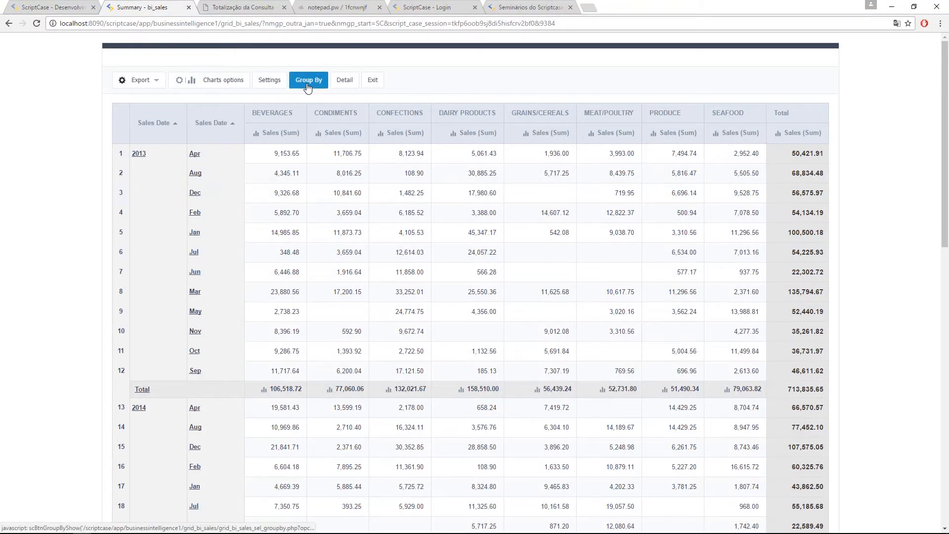
left_click(120, 176)
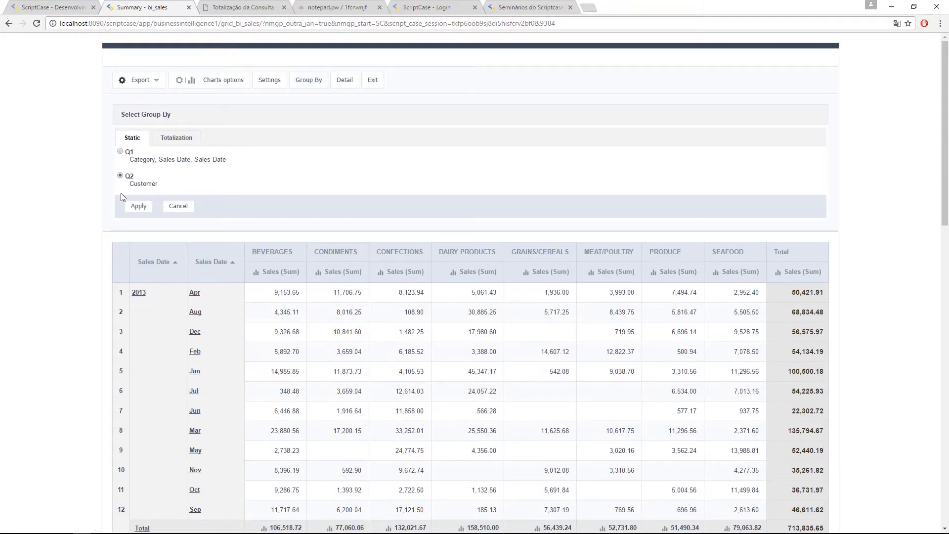
left_click(138, 206)
key("ctrl+shift+Tab")
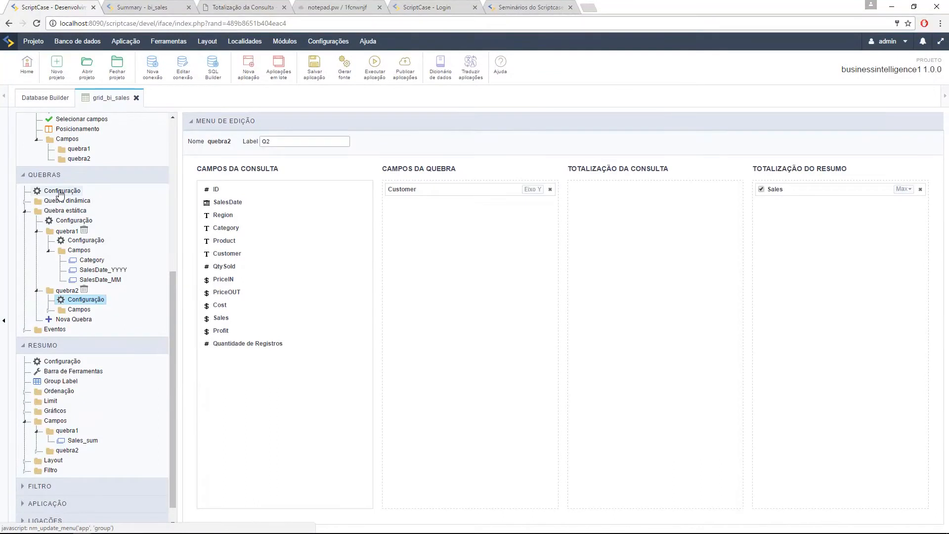
Step: Review the static break order quebra1 then quebra2, then expand the summary's Ordenação entries
left_click(72, 220)
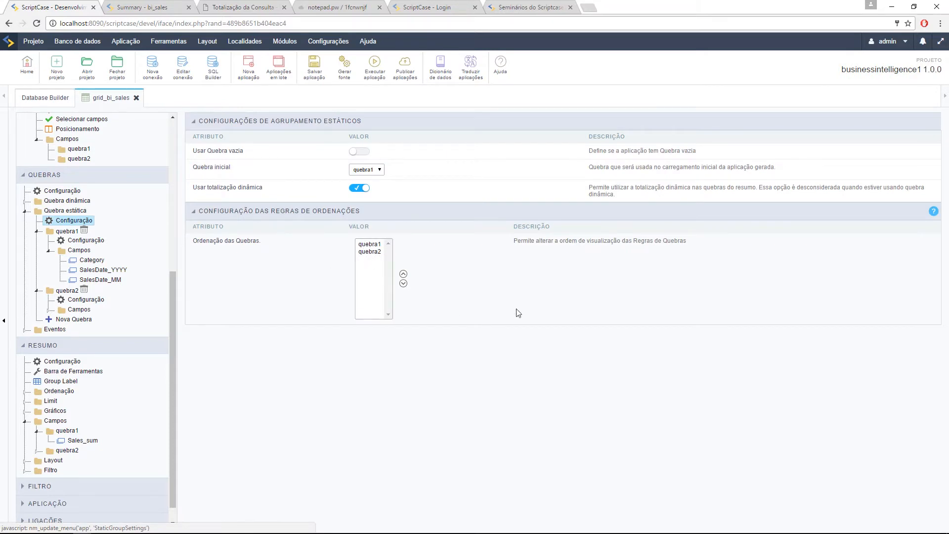
left_click(378, 252)
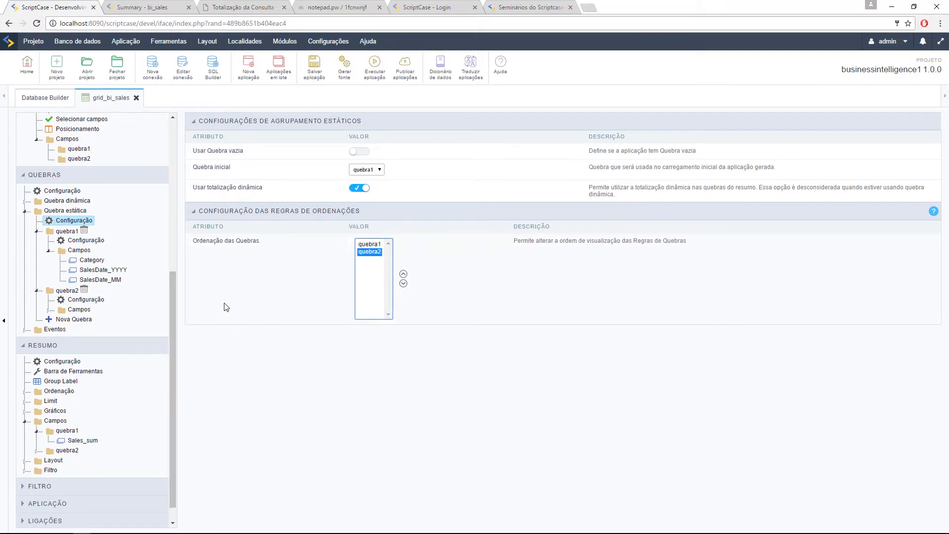
left_click(366, 245)
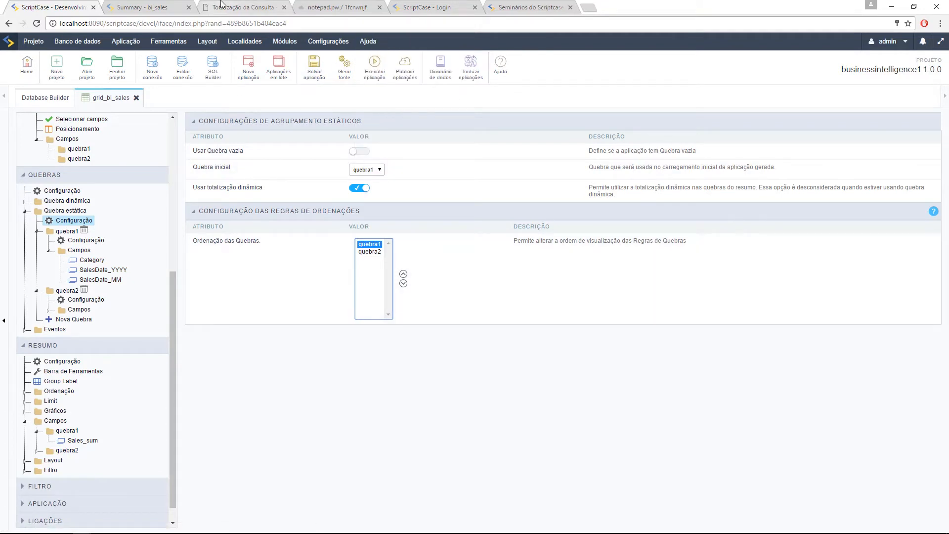
scroll(148, 203, "up", 5)
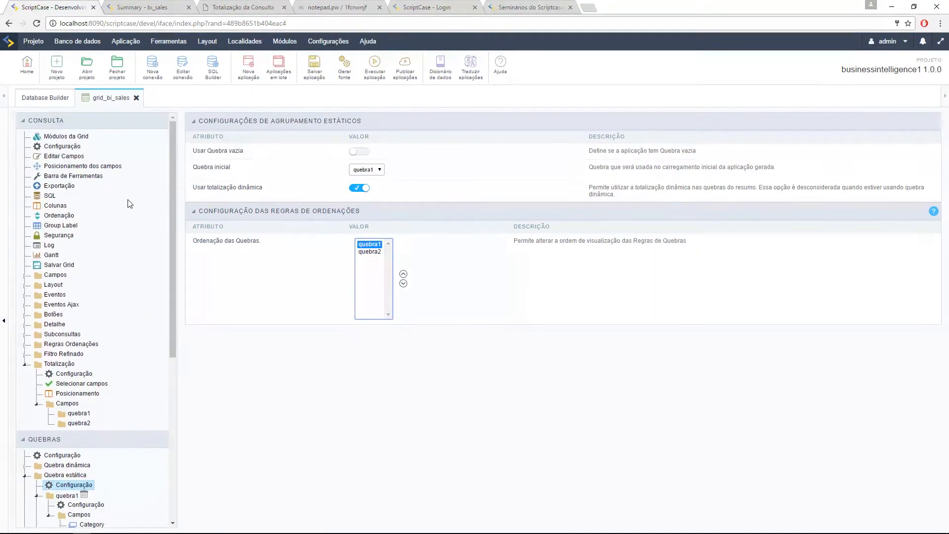
scroll(129, 202, "down", 5)
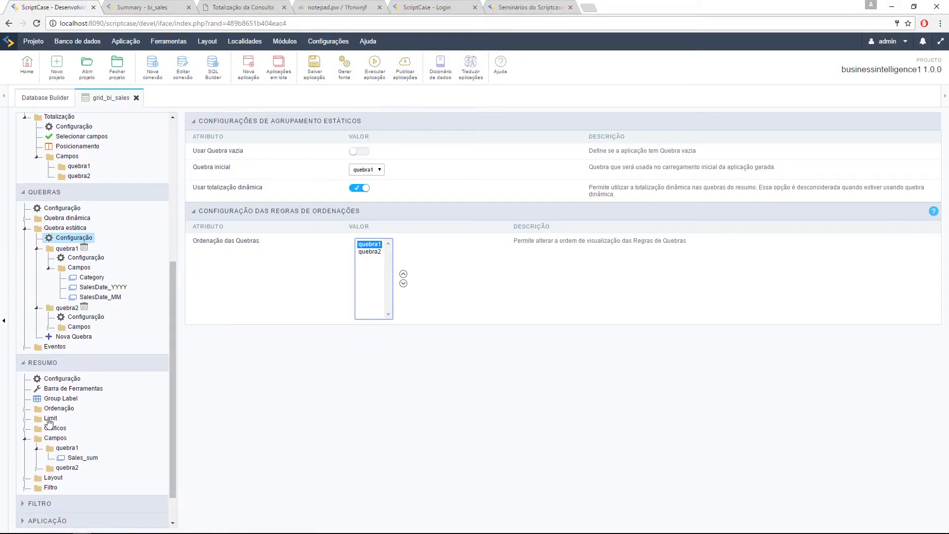
left_click(25, 409)
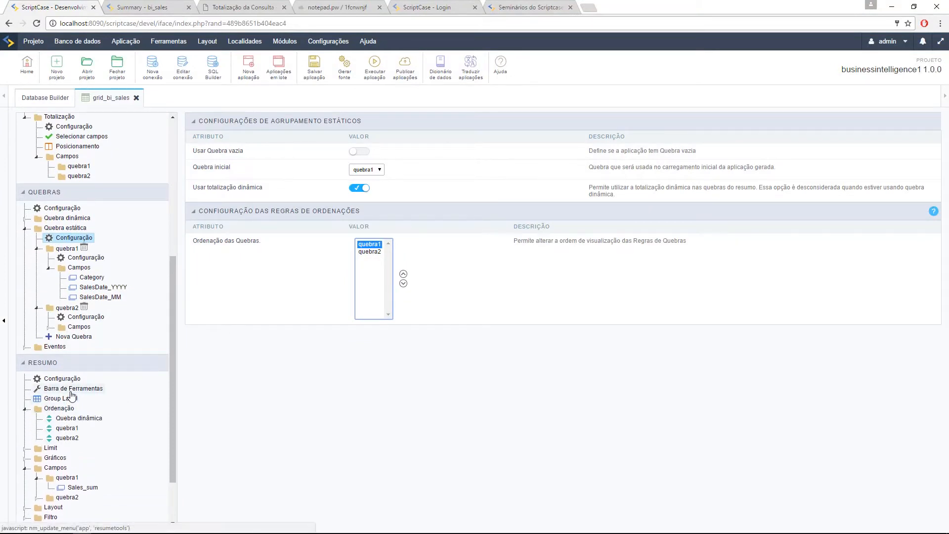
Step: Look over the summary's Barra de Ferramentas settings
left_click(71, 389)
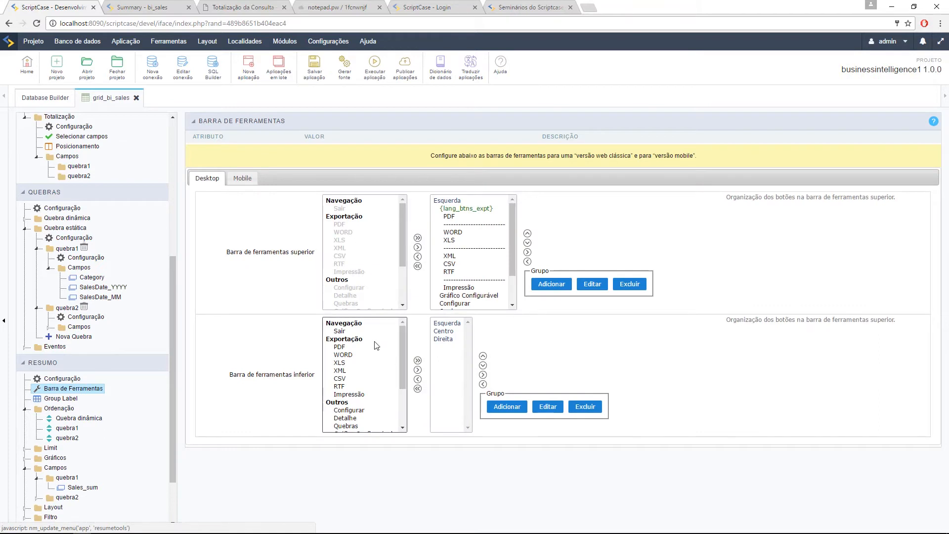
scroll(483, 228, "down", 2)
scroll(403, 352, "down", 2)
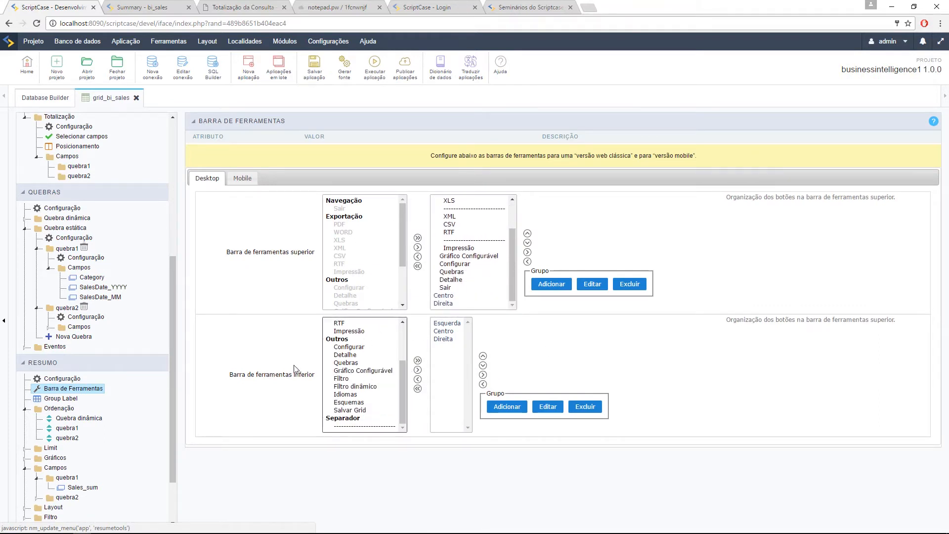
scroll(94, 254, "up", 5)
scroll(364, 252, "down", 3)
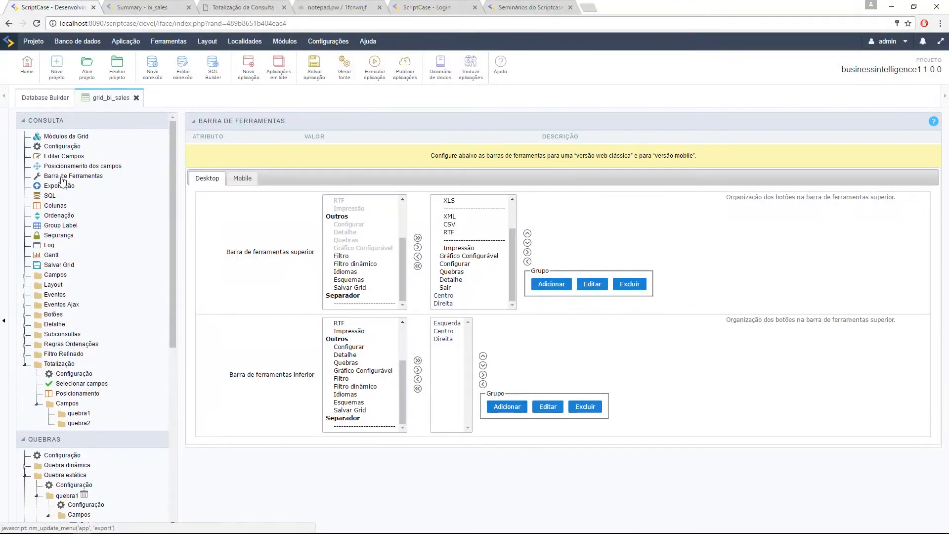
Step: Open the grid's Barra de Ferramentas and inspect the Quebras button label in Configurações dos botões
left_click(62, 176)
scroll(460, 346, "down", 10)
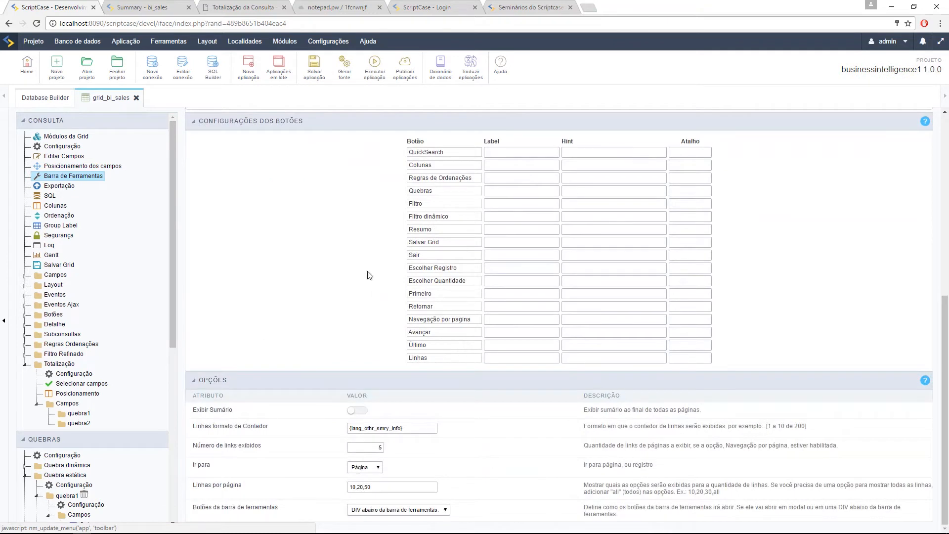
double_click(431, 193)
left_click(492, 191)
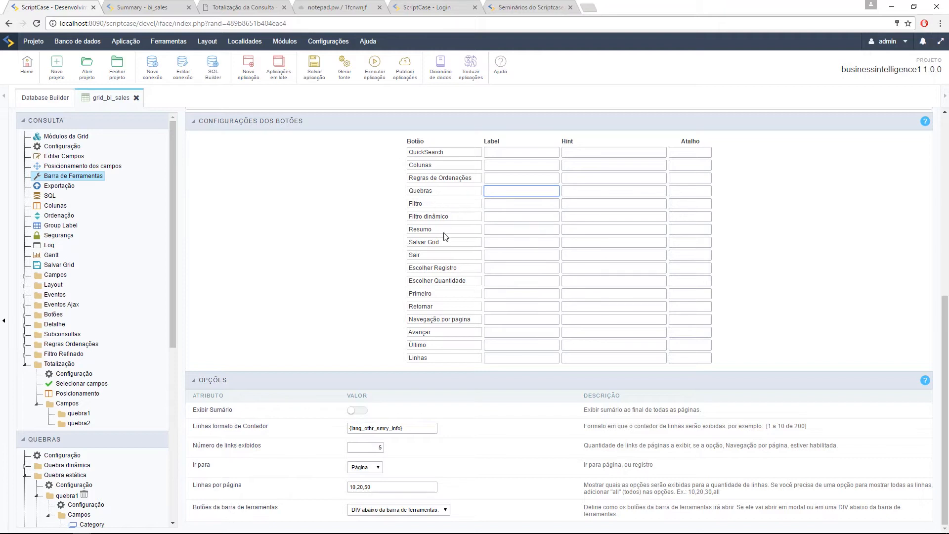
left_click_drag(440, 192, 403, 191)
left_click(412, 193)
Step: Check the running summary's customer grid, then collapse QUEBRAS and CONSULTA and expand Resumo > Limit
left_click(135, 8)
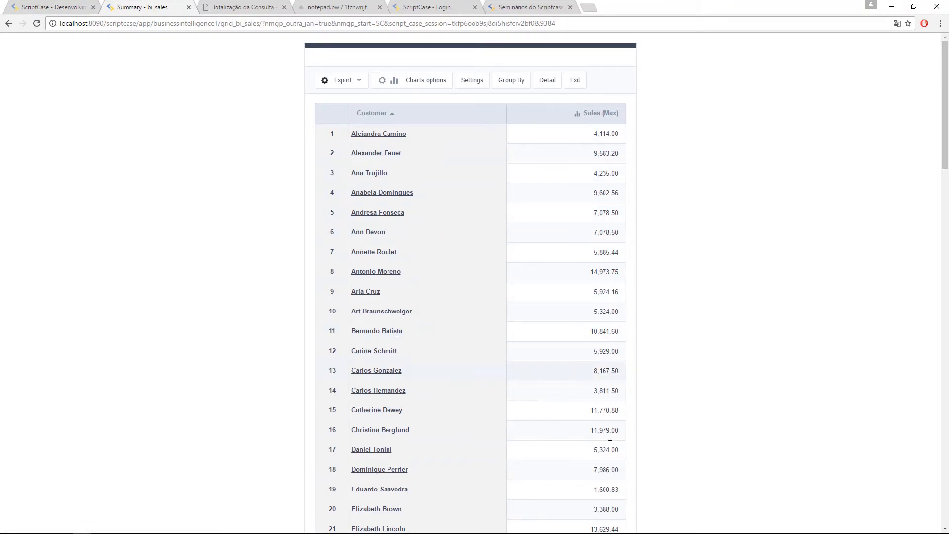
left_click(58, 5)
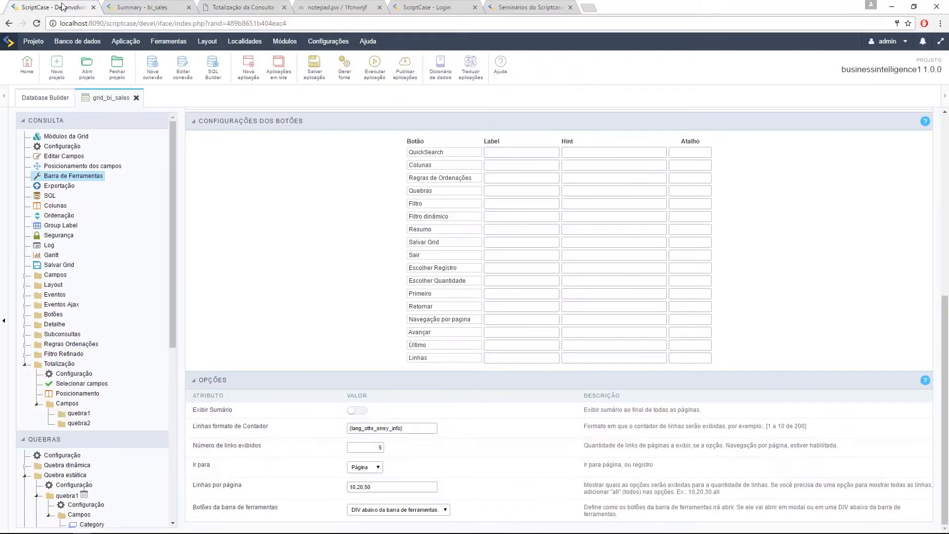
left_click(54, 445)
scroll(59, 346, "down", 2)
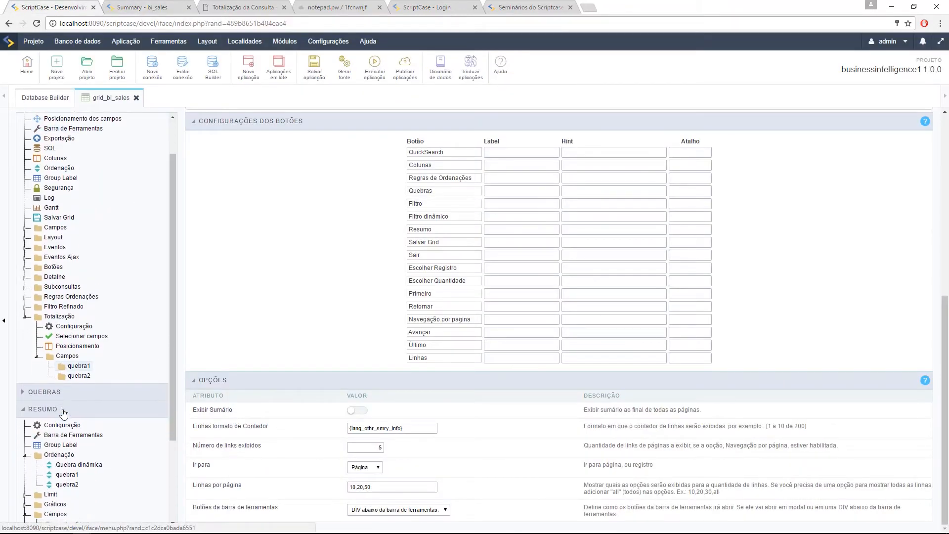
scroll(28, 200, "up", 3)
left_click(46, 121)
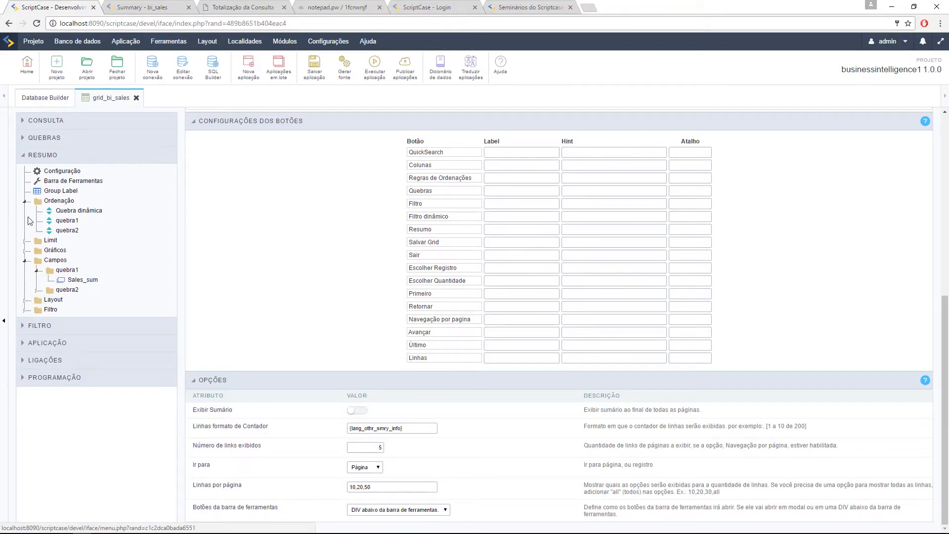
left_click(25, 241)
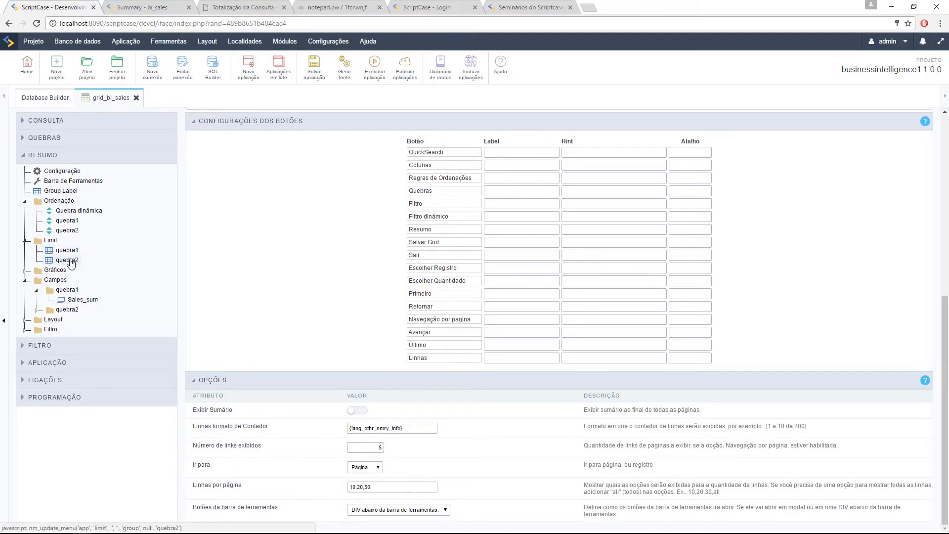
Step: Limit quebra2 to the top 5 records by Sales, summarized with Máximo (Máx)
left_click(69, 261)
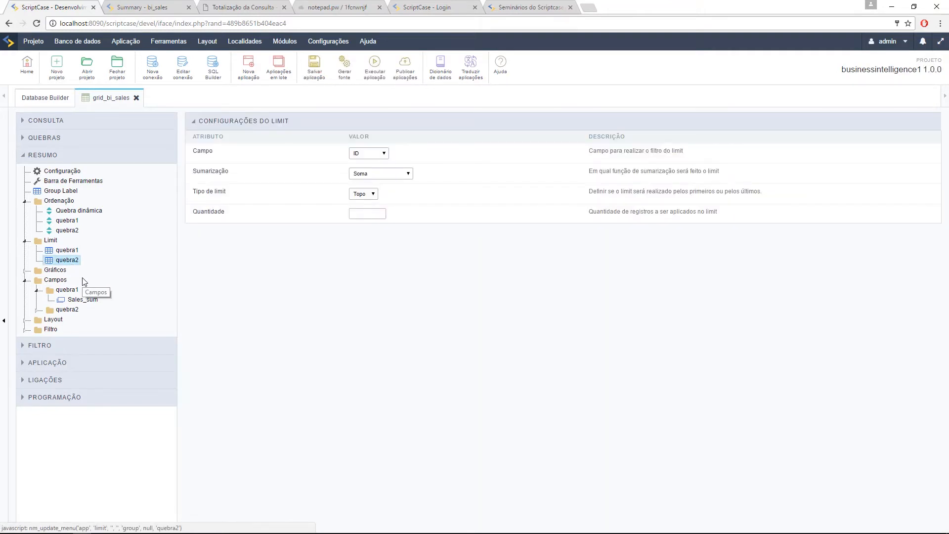
left_click(368, 153)
left_click(362, 166)
left_click(370, 174)
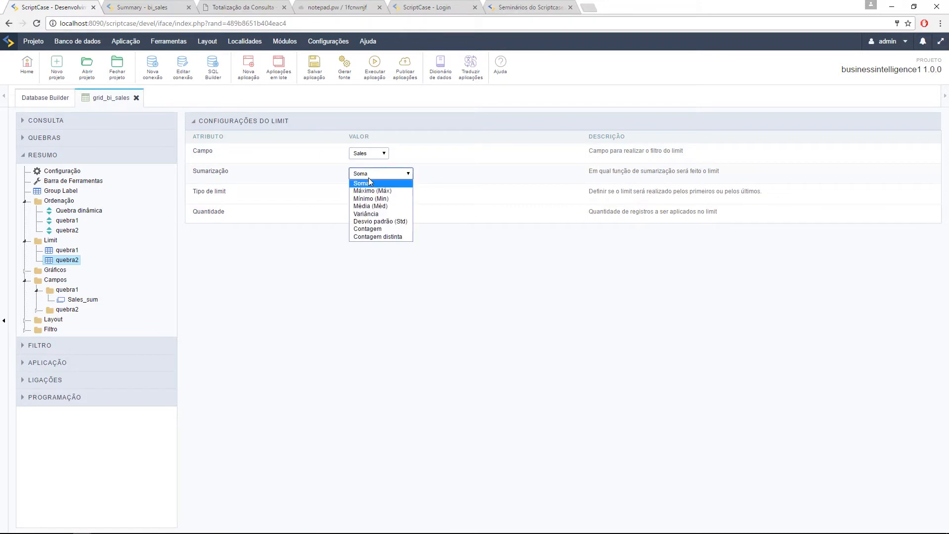
left_click(376, 193)
left_click(367, 215)
type("5")
left_click(467, 277)
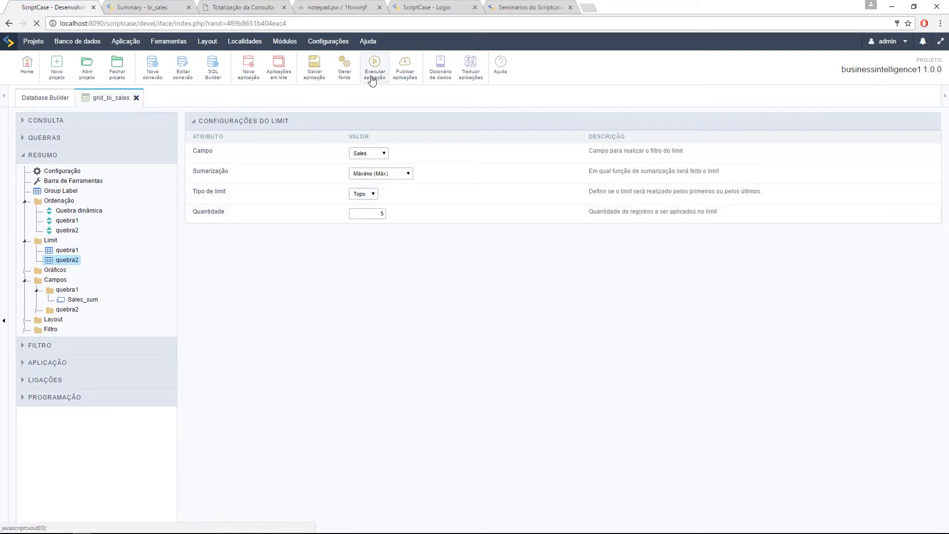
Step: Run the app grouped by Customer, confirming only five customers appear with grand maximum 22,052.25
left_click(372, 79)
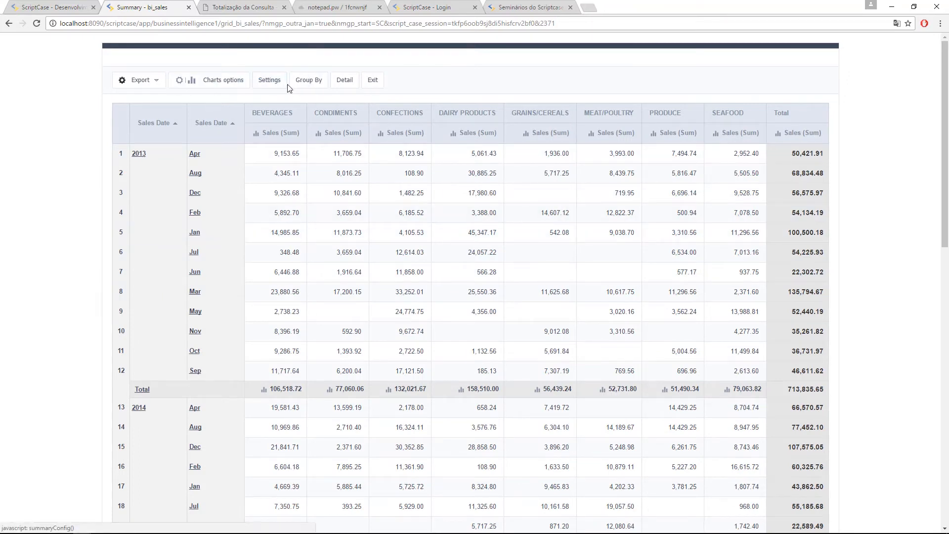
left_click(303, 87)
left_click(120, 176)
left_click(139, 206)
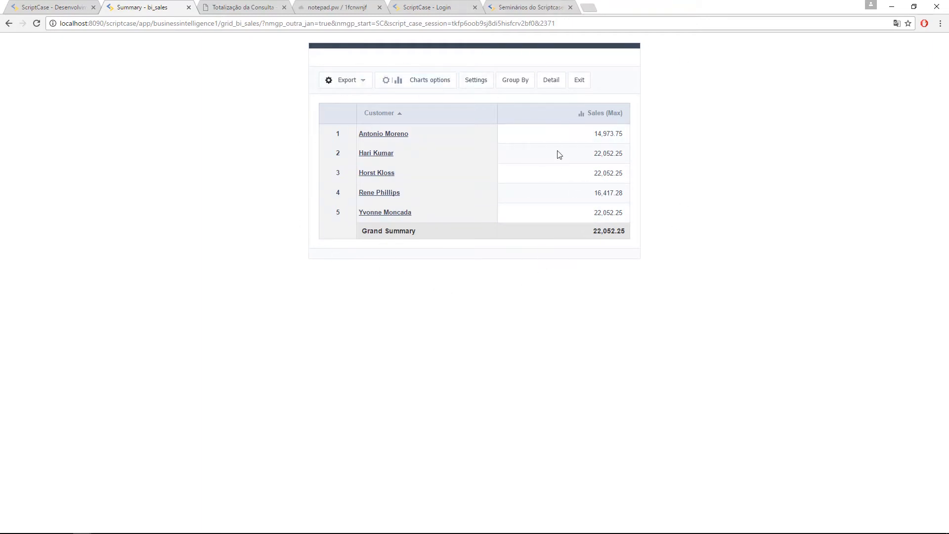
left_click(89, 5)
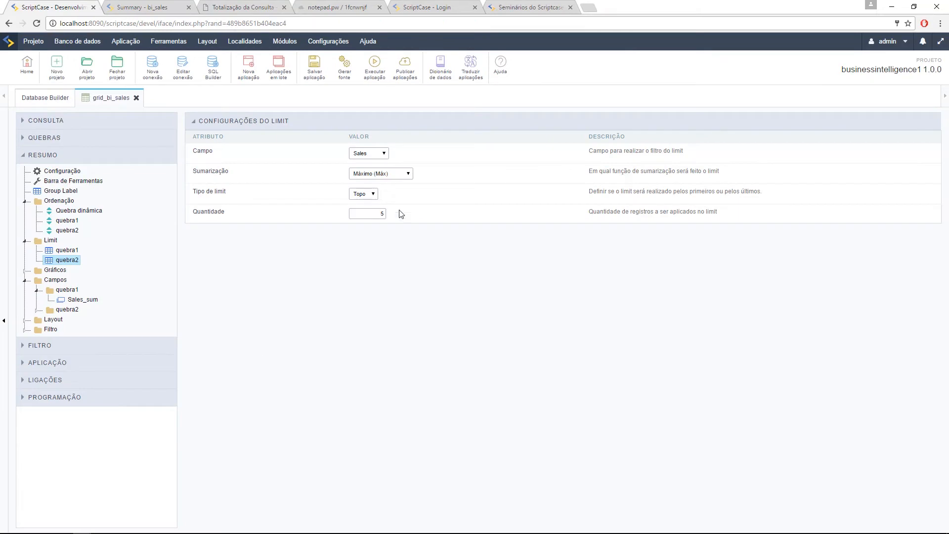
Step: Leave quebra2's limit as Máximo (Máx), Sales and Topo, then expand the CONSULTA section
left_click(394, 173)
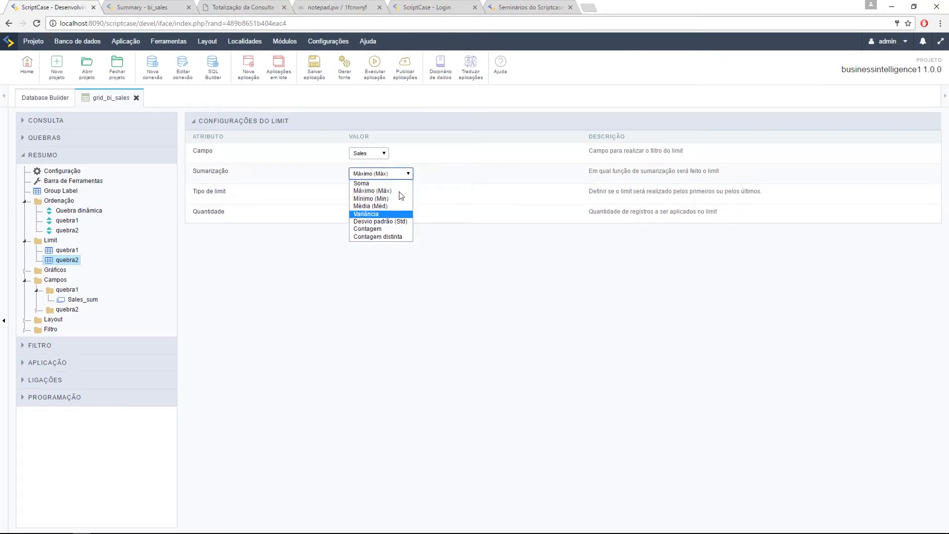
left_click(430, 276)
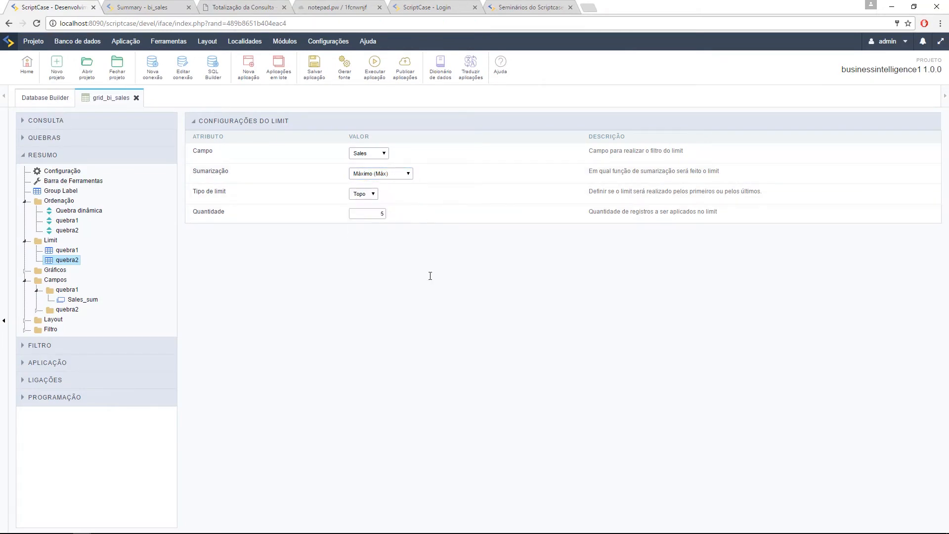
left_click(371, 153)
left_click(430, 213)
left_click(365, 194)
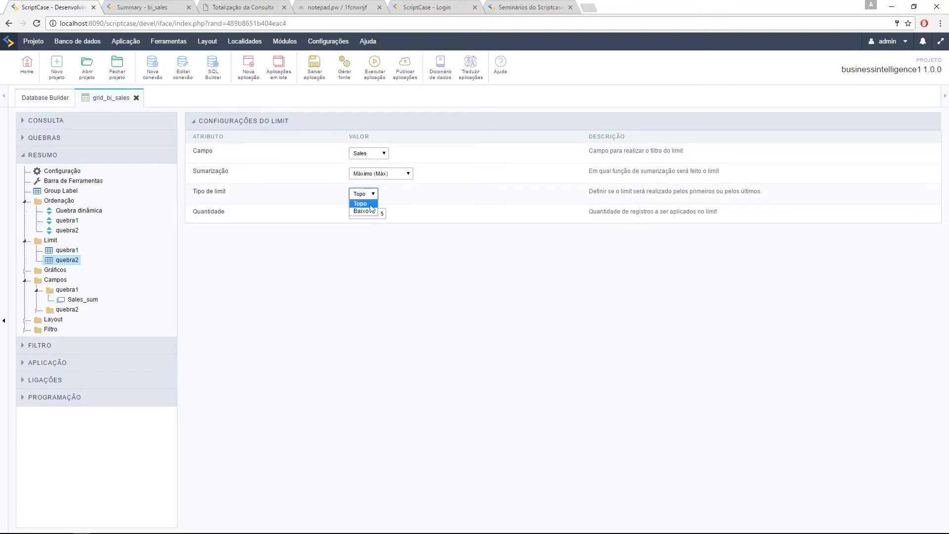
left_click(446, 229)
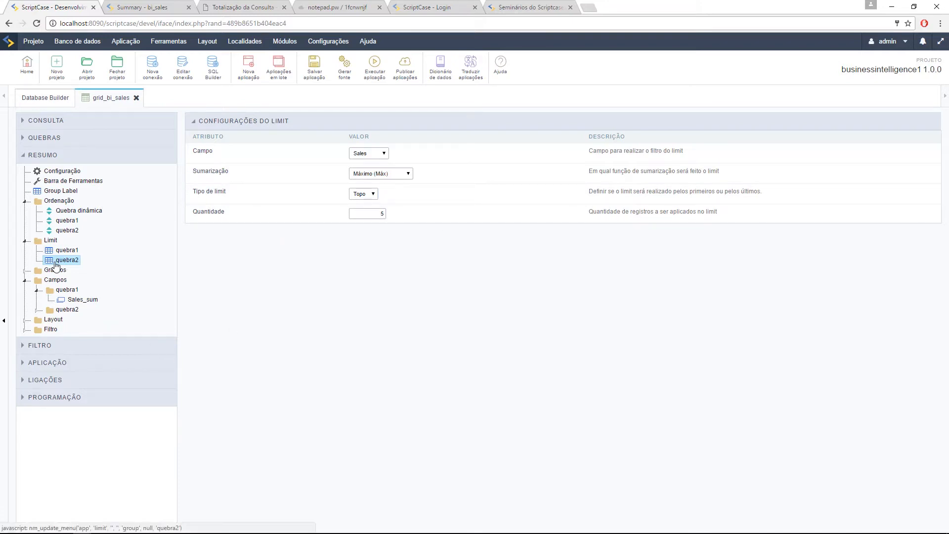
left_click(34, 127)
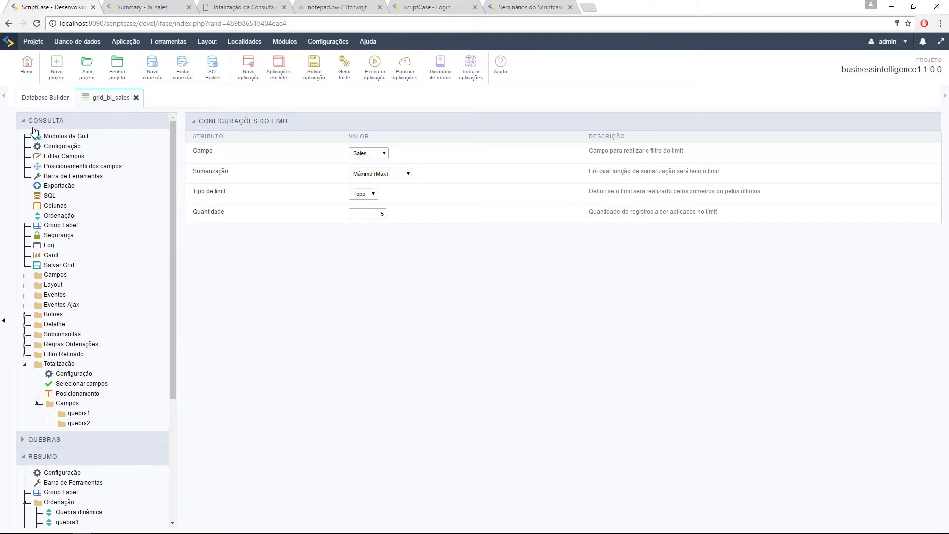
Step: Set the Consulta SQL Limit to 5 and run the application again
left_click(50, 196)
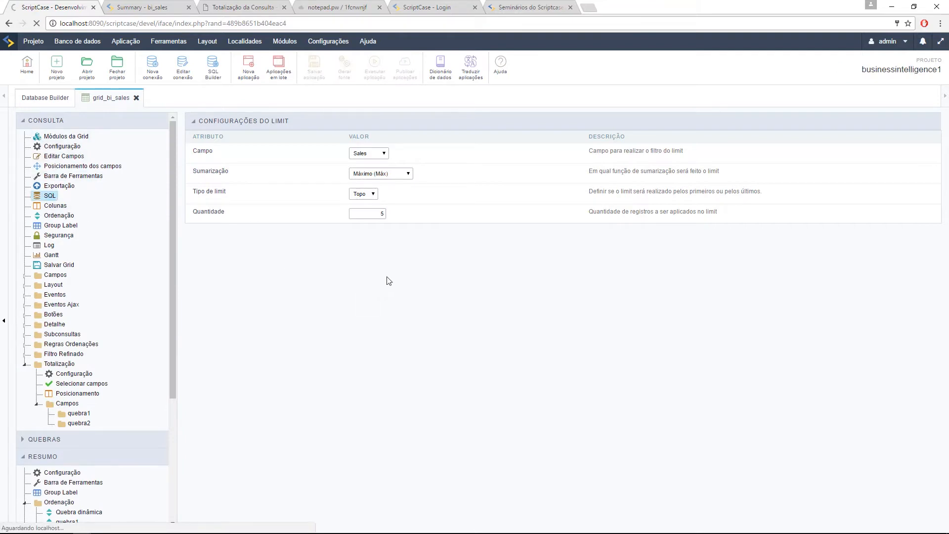
scroll(402, 176, "down", 2)
left_click(374, 232)
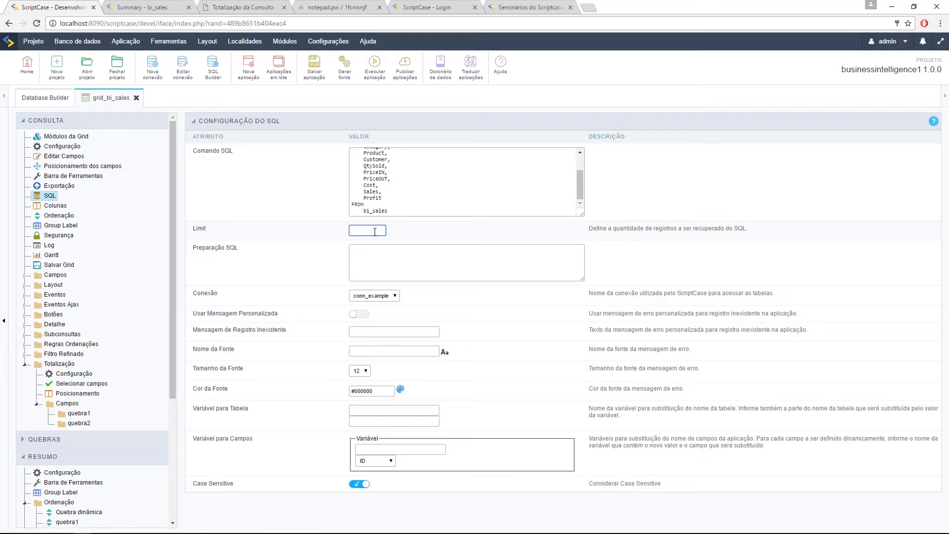
type("5")
left_click(434, 231)
left_click(381, 84)
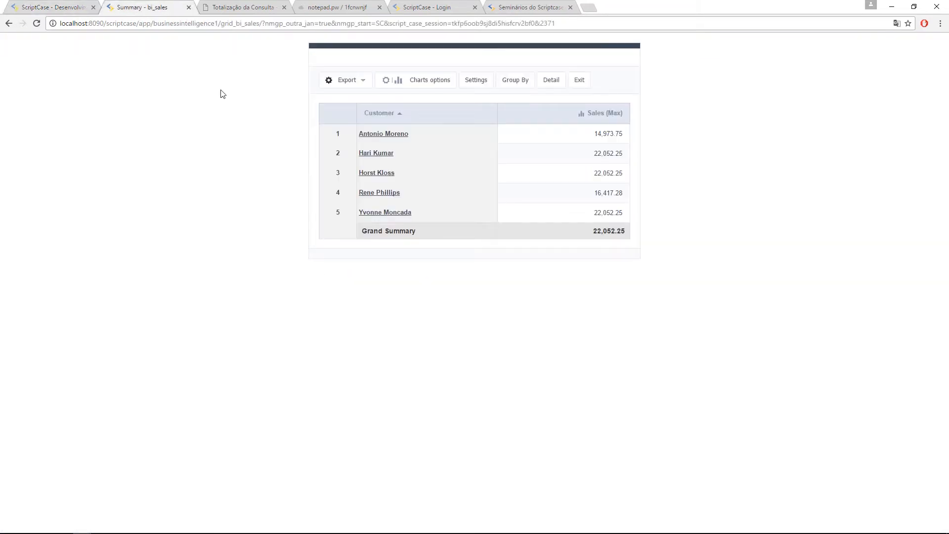
Step: Drill into one customer's sales, exit the running summary, and open Módulos da Grid
left_click(376, 154)
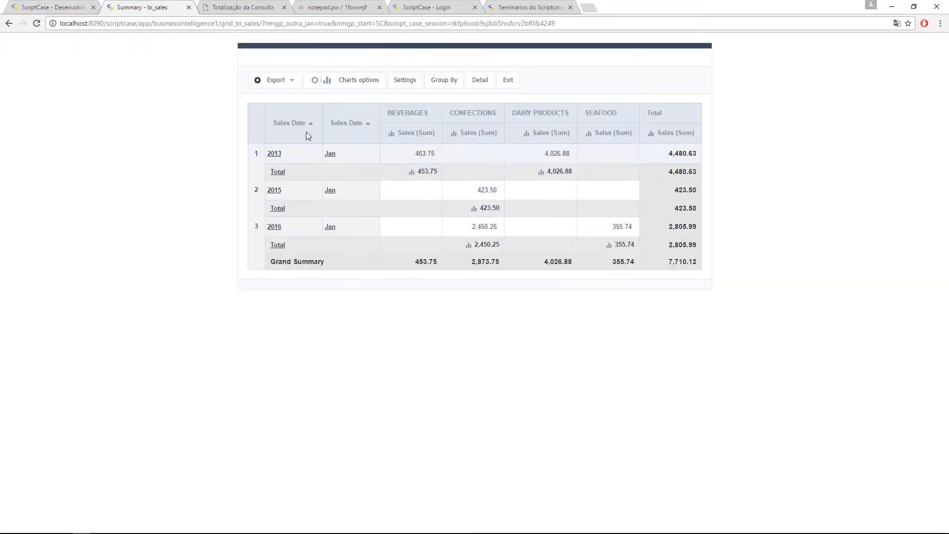
left_click(63, 6)
left_click(375, 64)
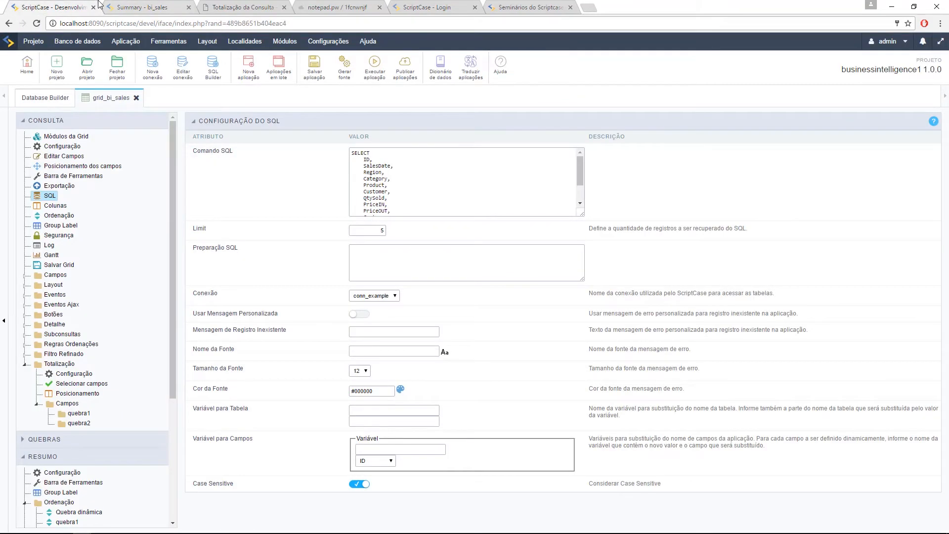
left_click(500, 81)
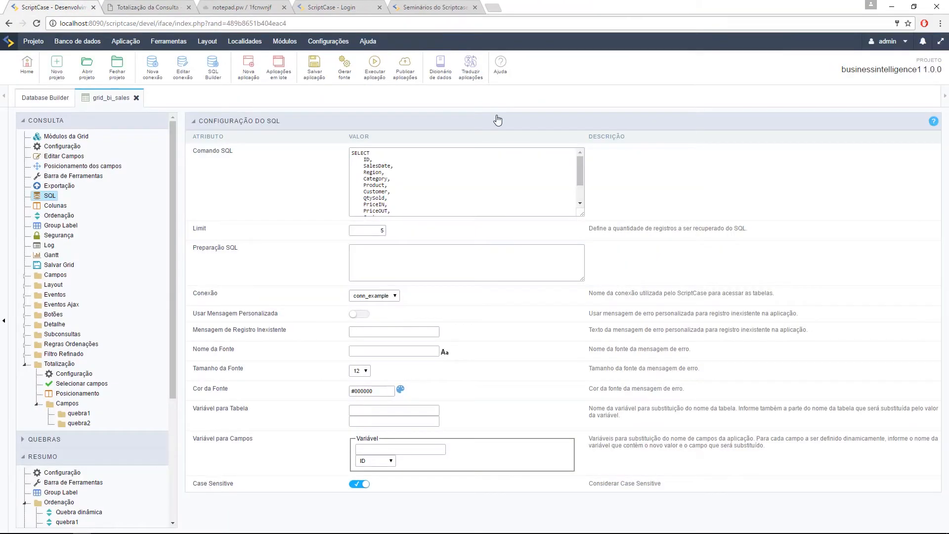
left_click(60, 136)
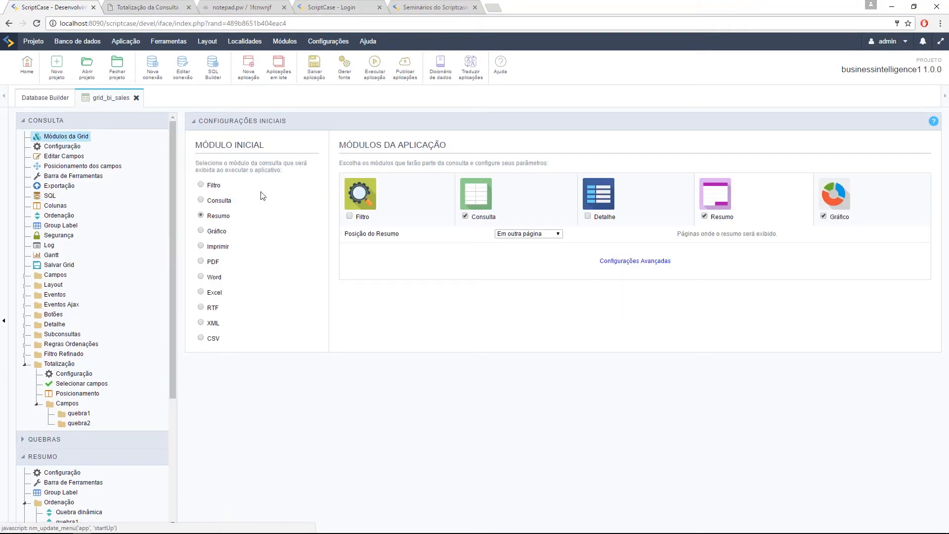
Step: Make Consulta the initial module, run to see five BEVERAGES January 2013 records, then return
left_click(201, 200)
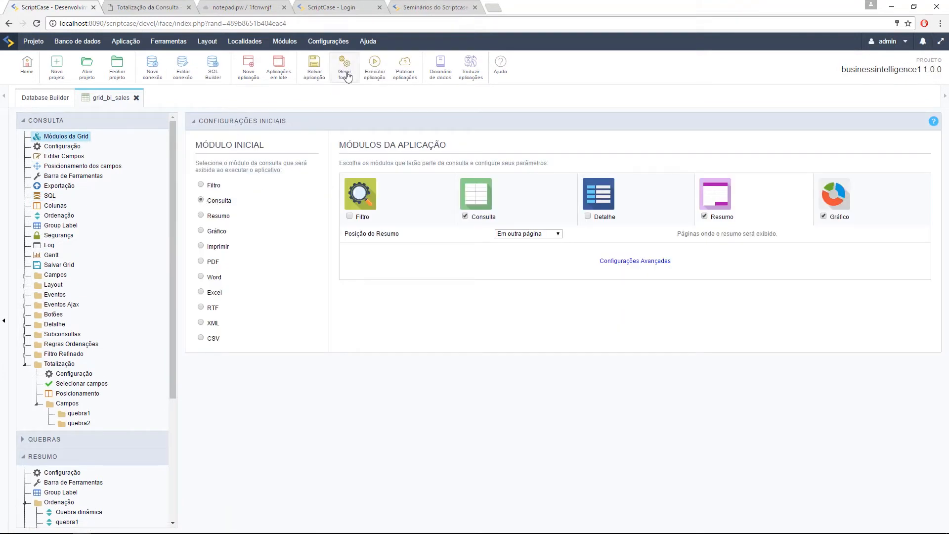
left_click(373, 64)
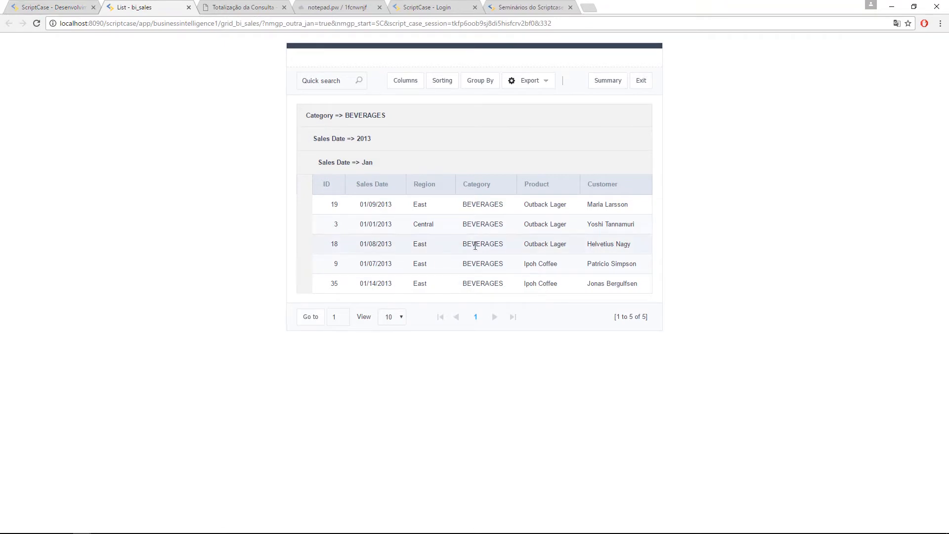
left_click(39, 3)
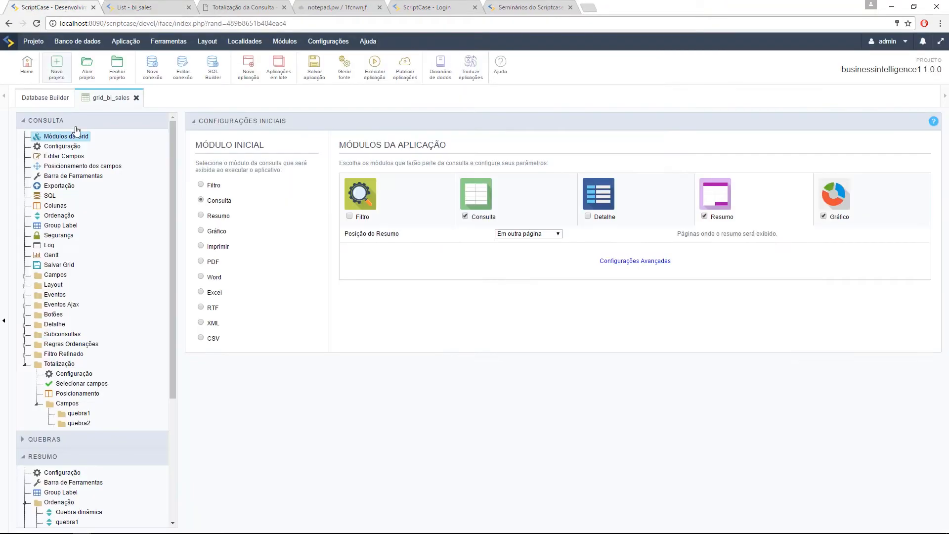
Step: Clear the SQL record limit of 5 and save the application
left_click(54, 197)
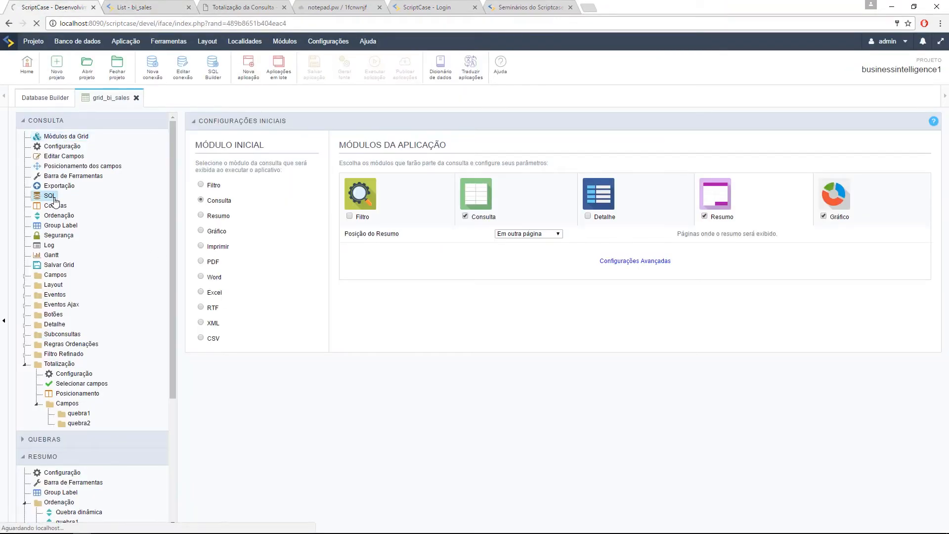
left_click(383, 189)
scroll(383, 190, "down", 2)
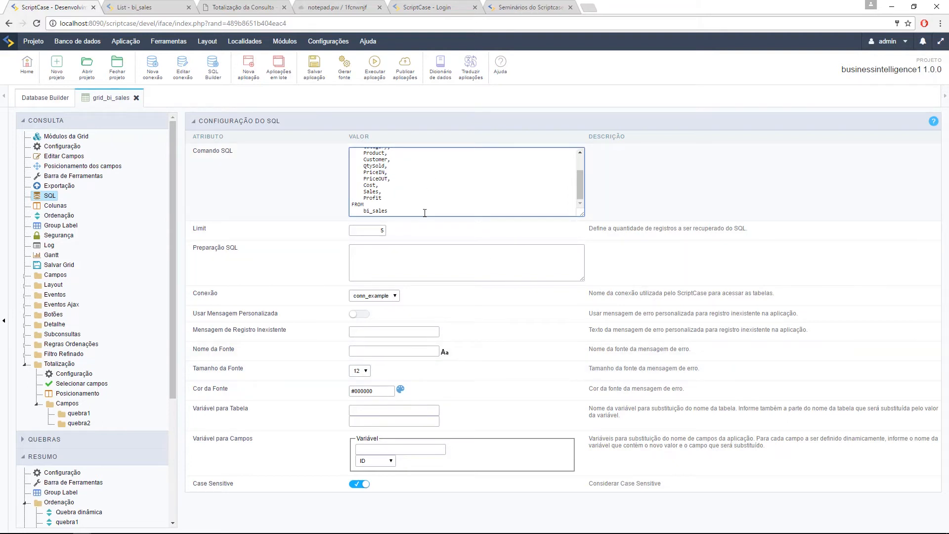
double_click(379, 230)
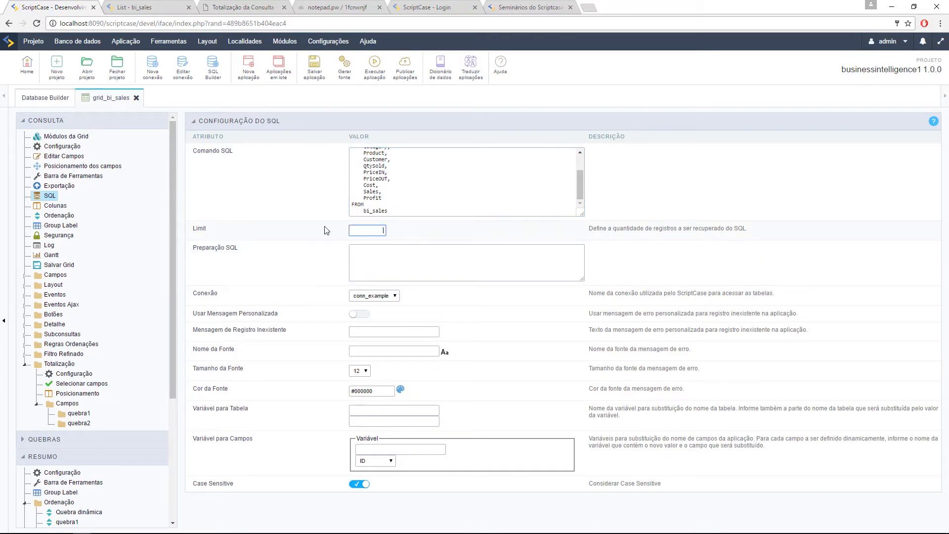
left_click(314, 66)
left_click(84, 137)
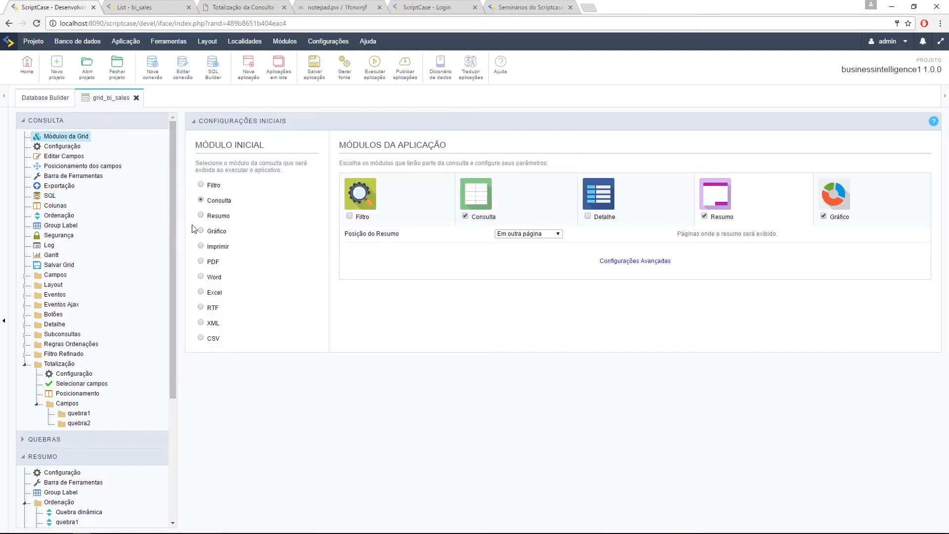
Step: Set Resumo as the grid's initial module and save it
left_click(315, 66)
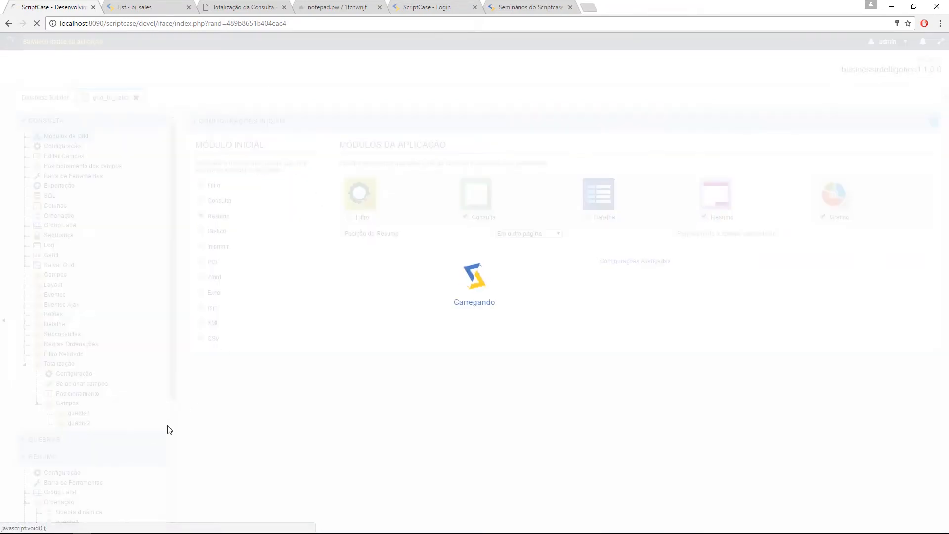
scroll(95, 244, "down", 3)
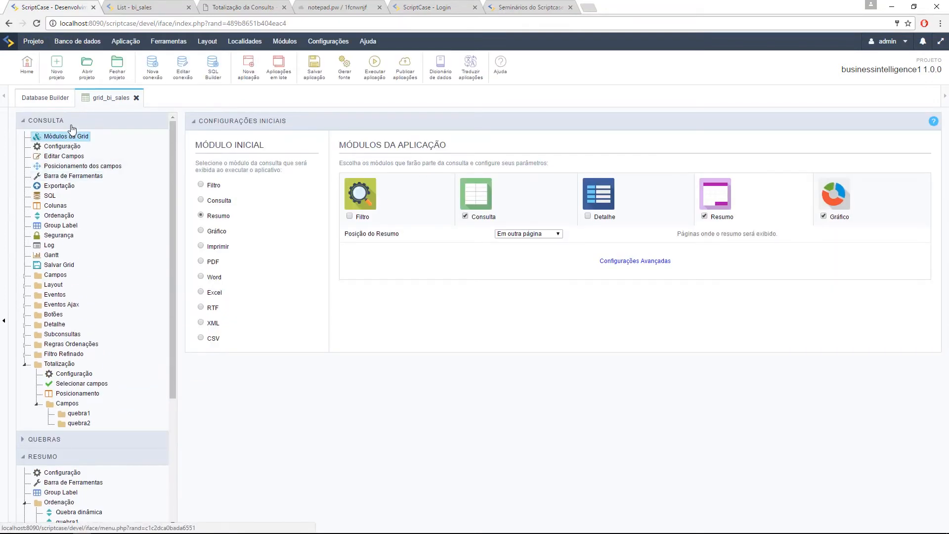
left_click(69, 121)
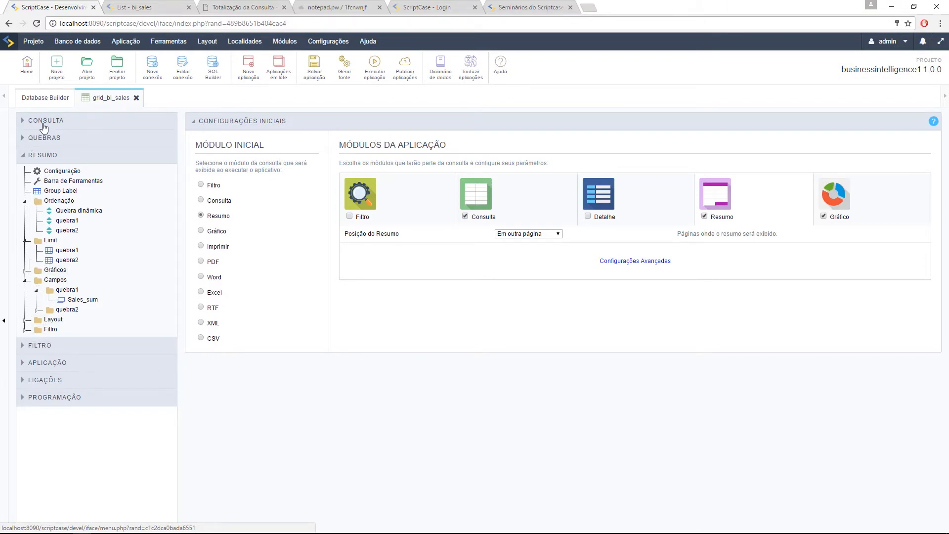
Step: Open the Campos page under the Resumo Filtro settings of CONSULTA
left_click(44, 124)
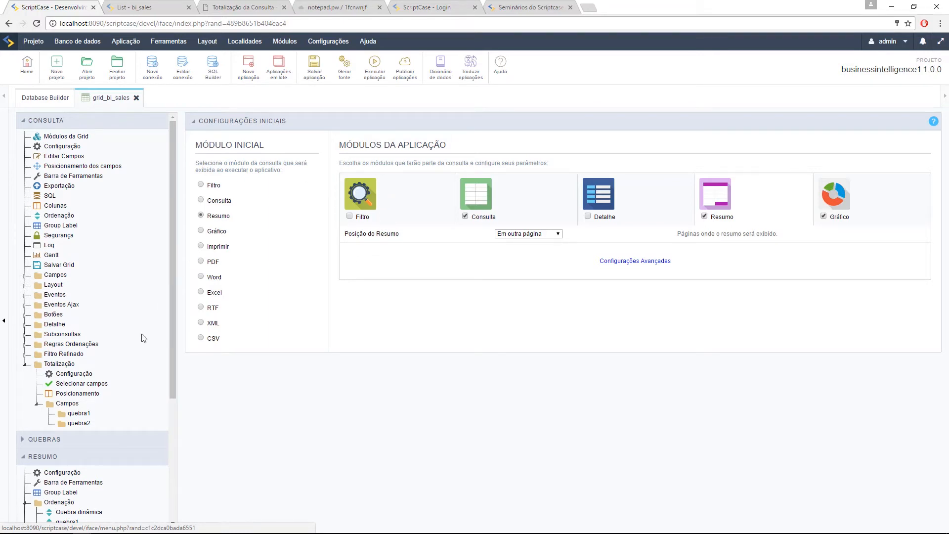
scroll(53, 458, "down", 5)
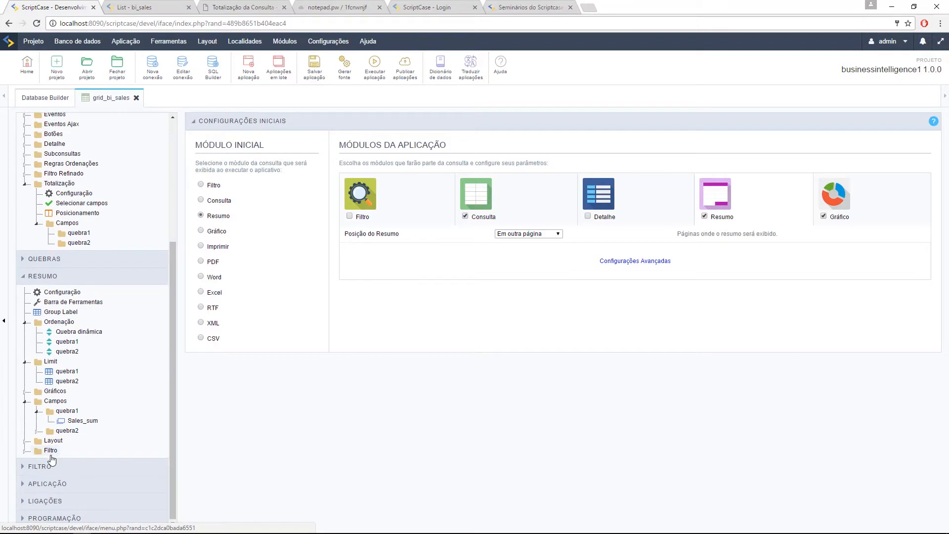
left_click(62, 462)
scroll(63, 461, "down", 1)
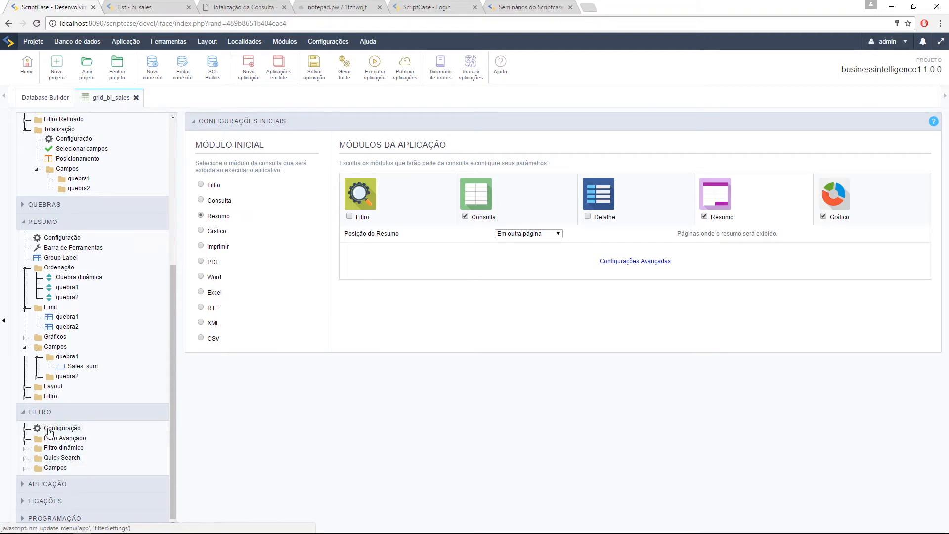
left_click(26, 399)
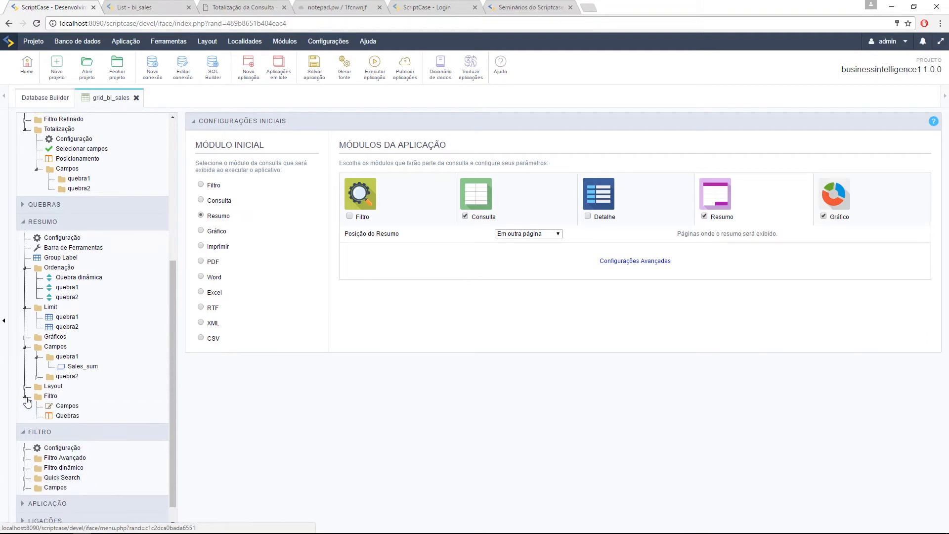
left_click(66, 406)
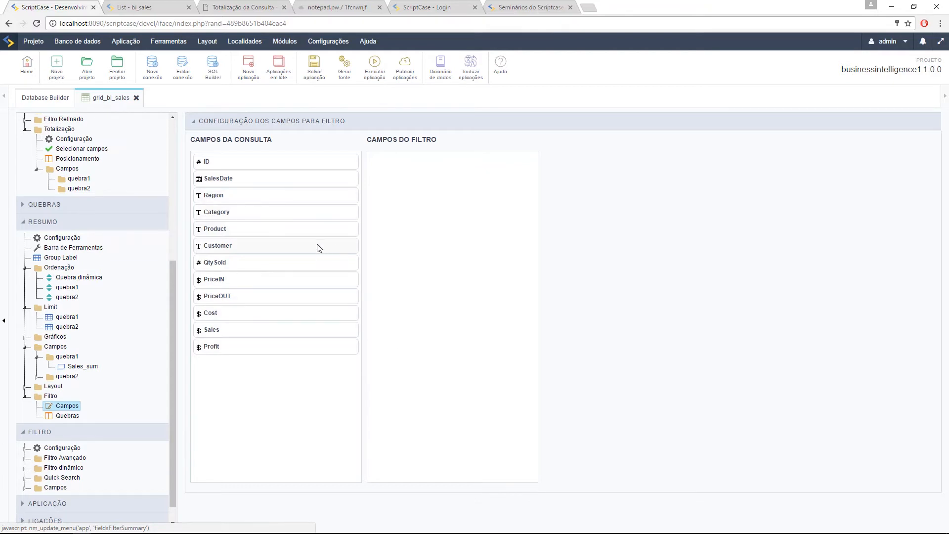
Step: Add SalesDate as the Intervalo de datas filter SalesDate_1, then add SalesDate again
left_click_drag(253, 184, 419, 183)
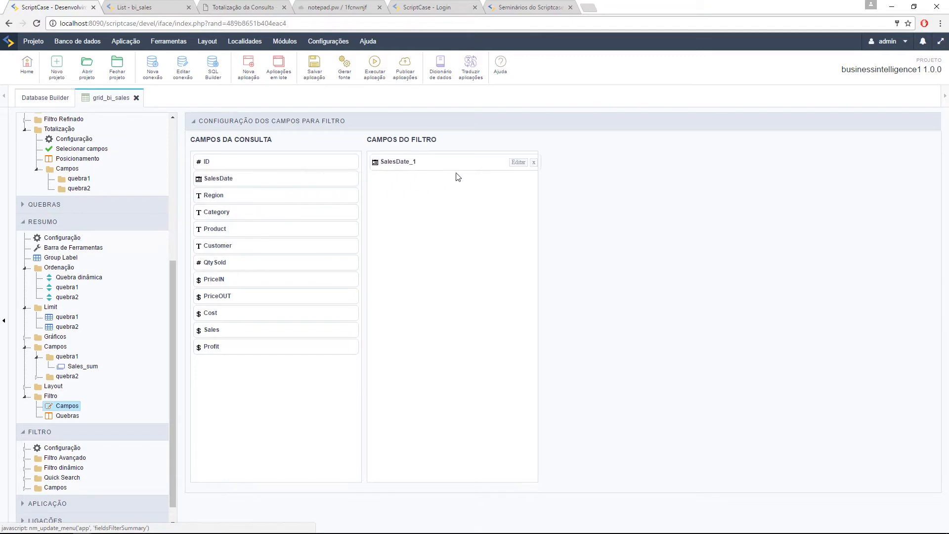
left_click(515, 163)
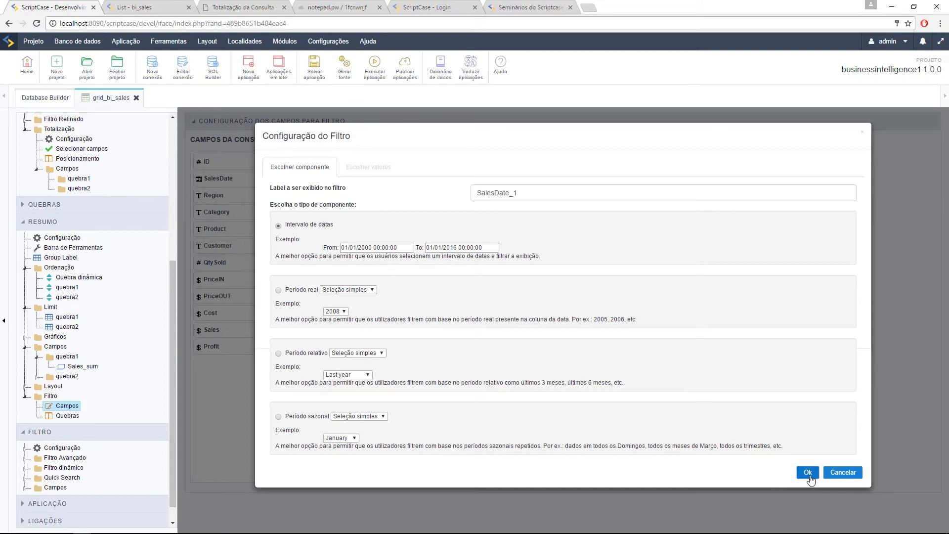
left_click(807, 474)
left_click_drag(240, 187, 518, 184)
Step: Make SalesDate_2 a single-selection Período real year filter and add a third SalesDate
left_click(518, 180)
left_click(361, 290)
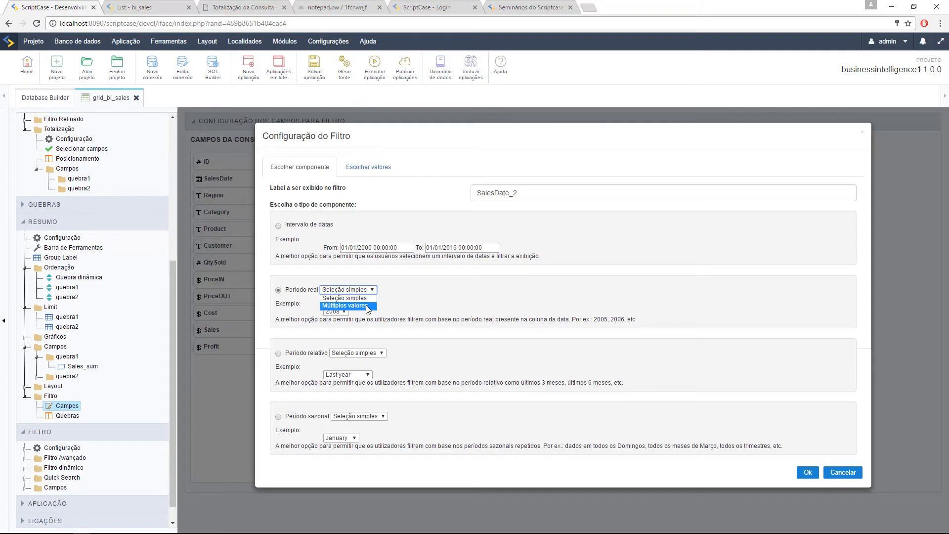
left_click(414, 293)
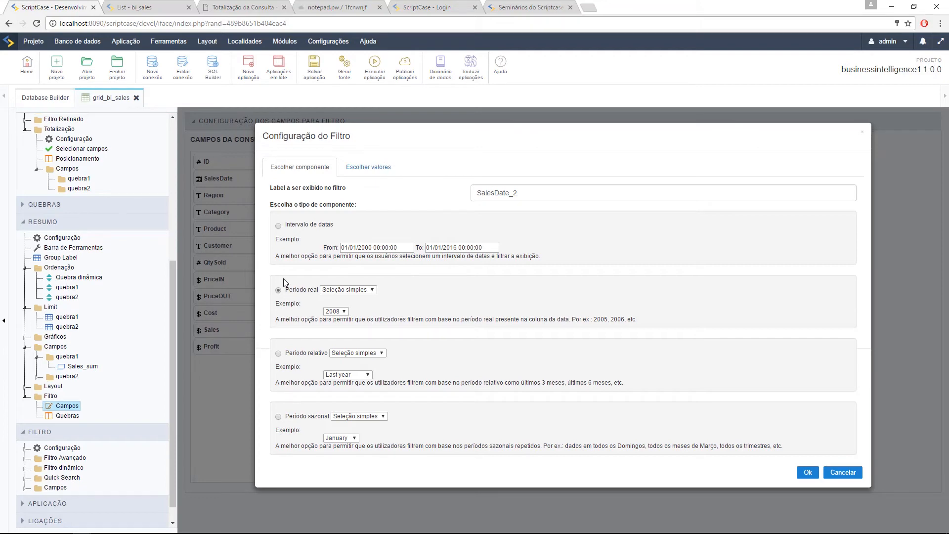
left_click(355, 168)
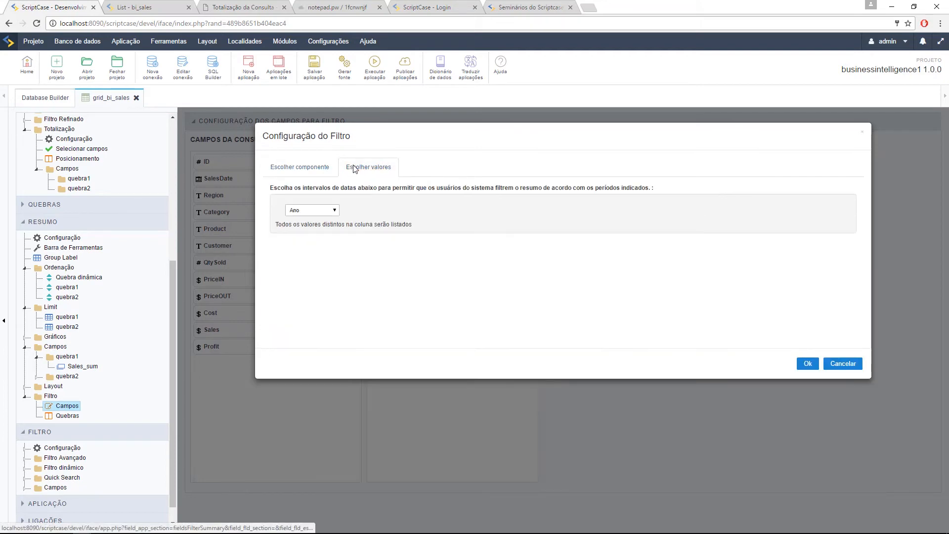
left_click(311, 213)
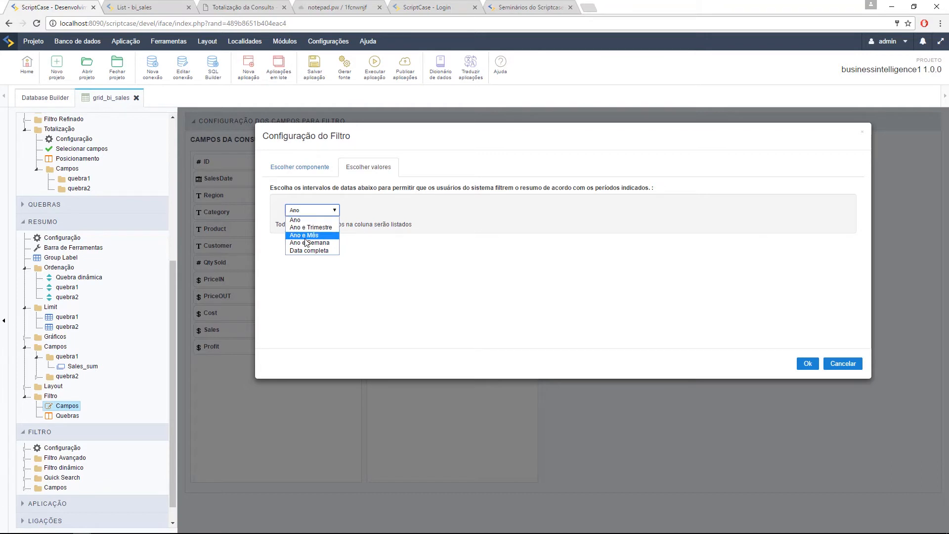
left_click(317, 217)
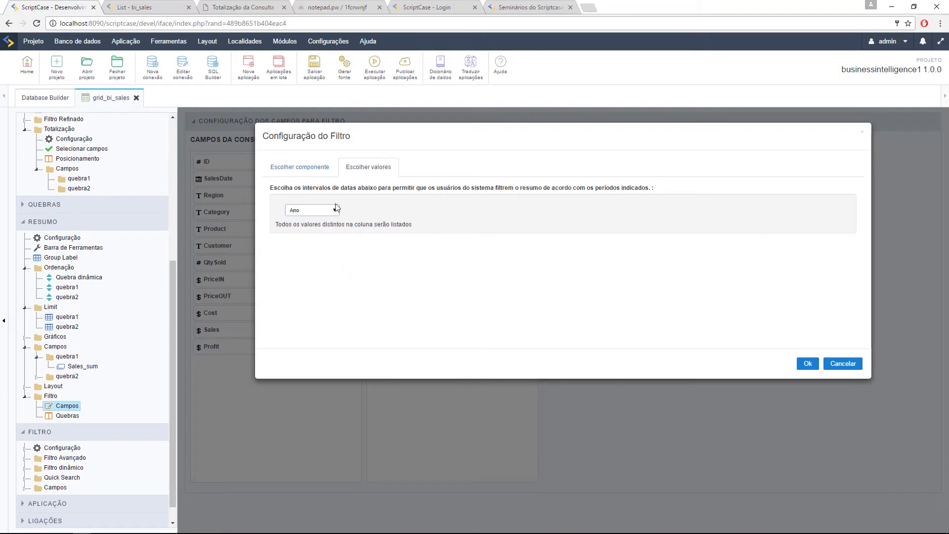
left_click(302, 169)
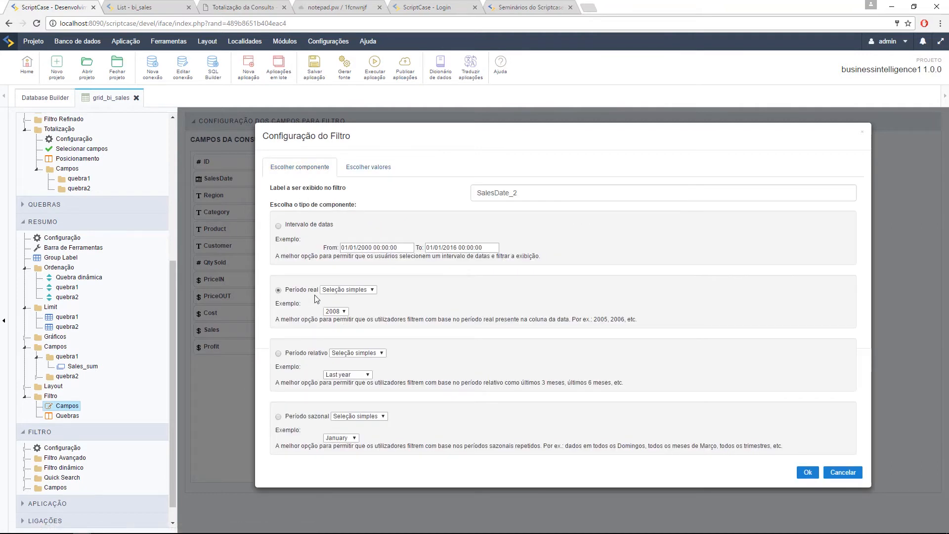
left_click(337, 311)
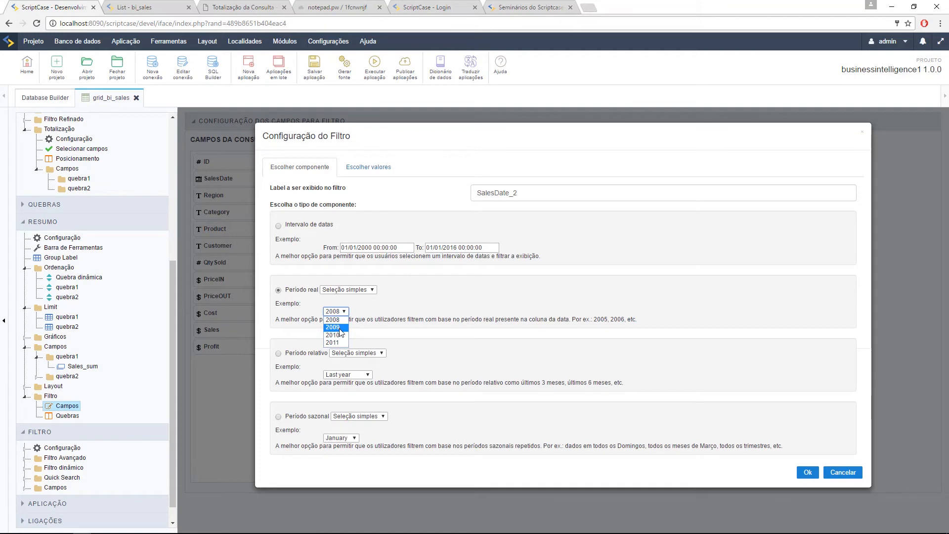
left_click(367, 305)
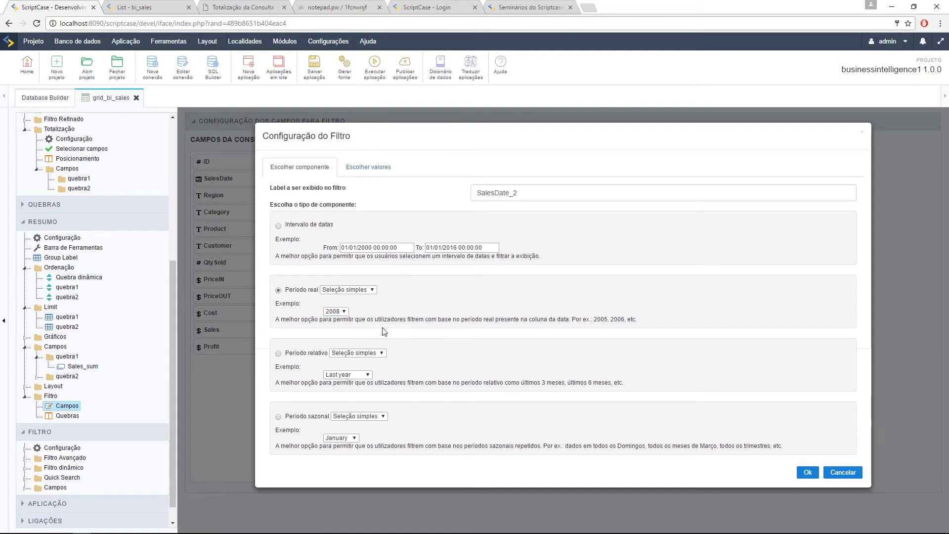
left_click(808, 474)
left_click_drag(228, 179, 524, 218)
Step: Make SalesDate_3 a single-selection Período relativo filter offering Ano corrente
left_click(518, 199)
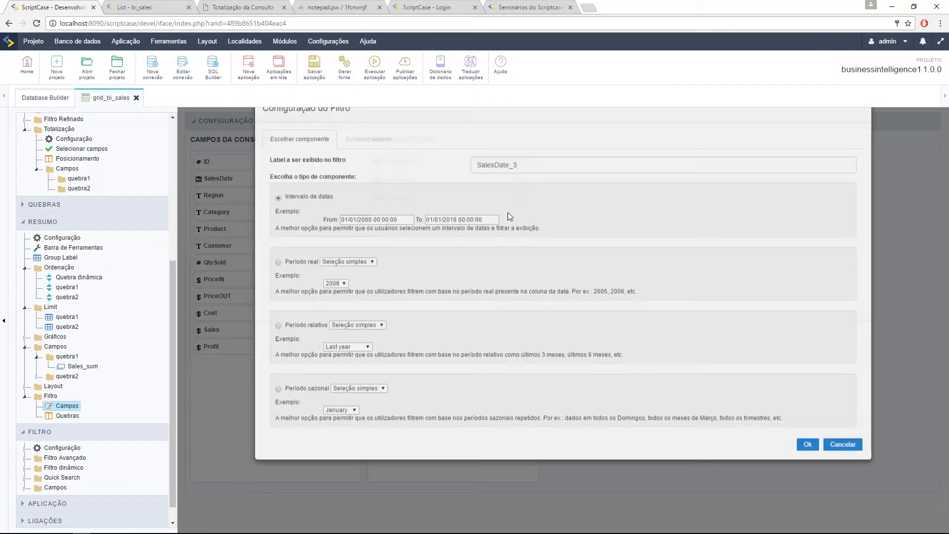
left_click(279, 353)
left_click(358, 353)
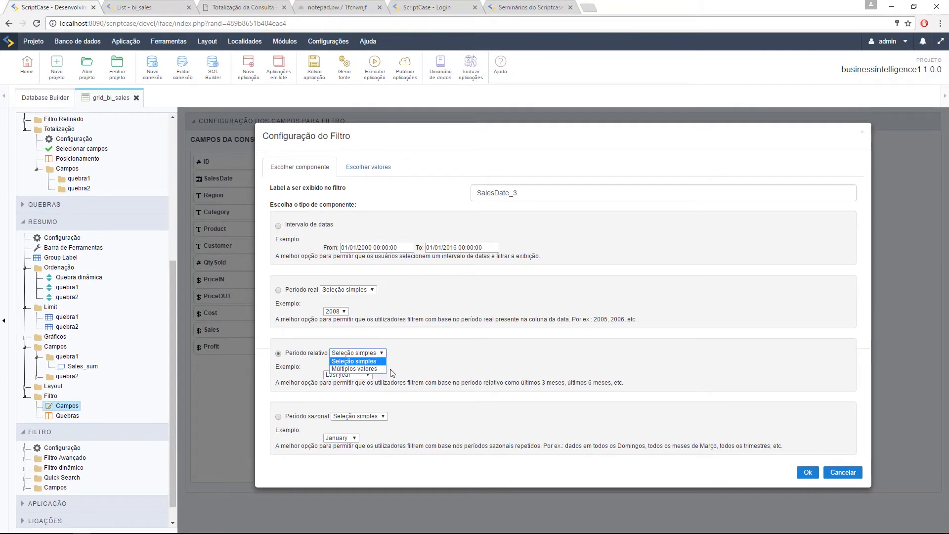
left_click(418, 360)
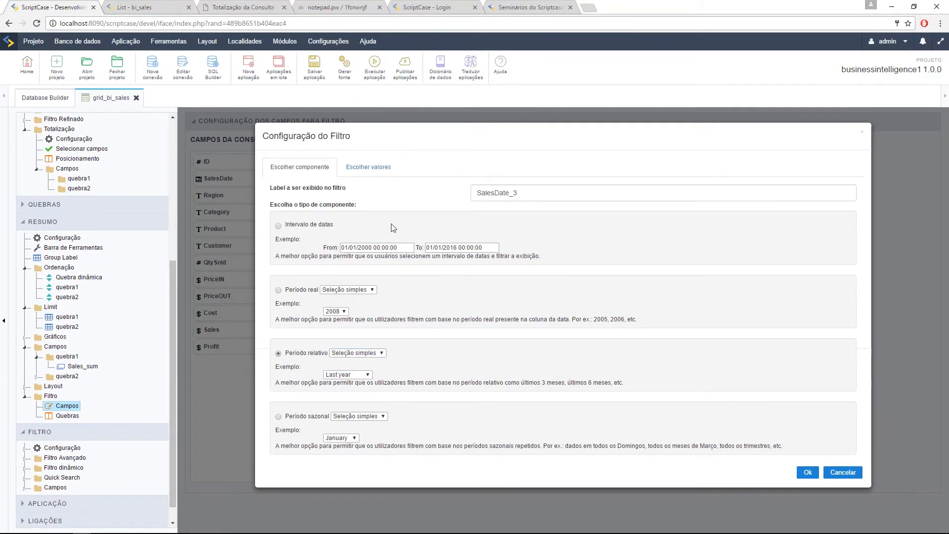
left_click(369, 166)
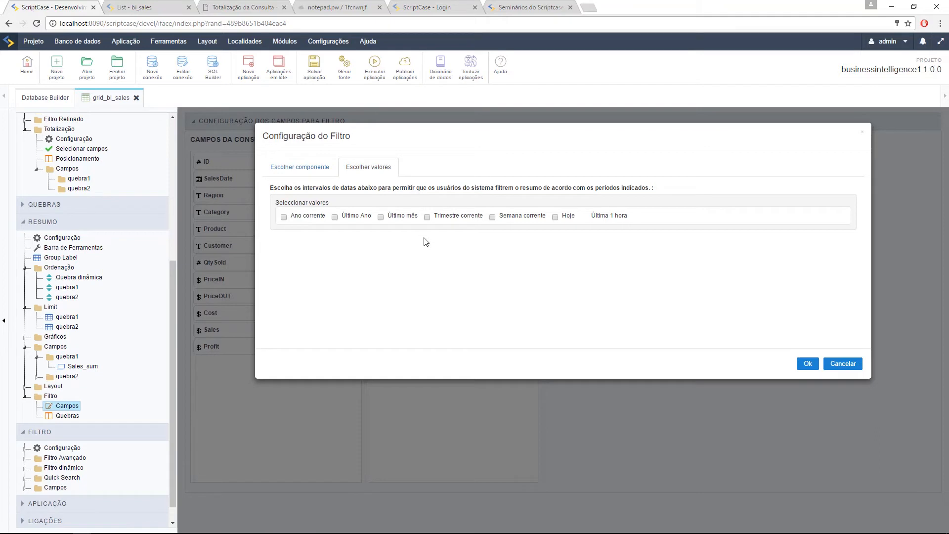
left_click(285, 216)
left_click(808, 364)
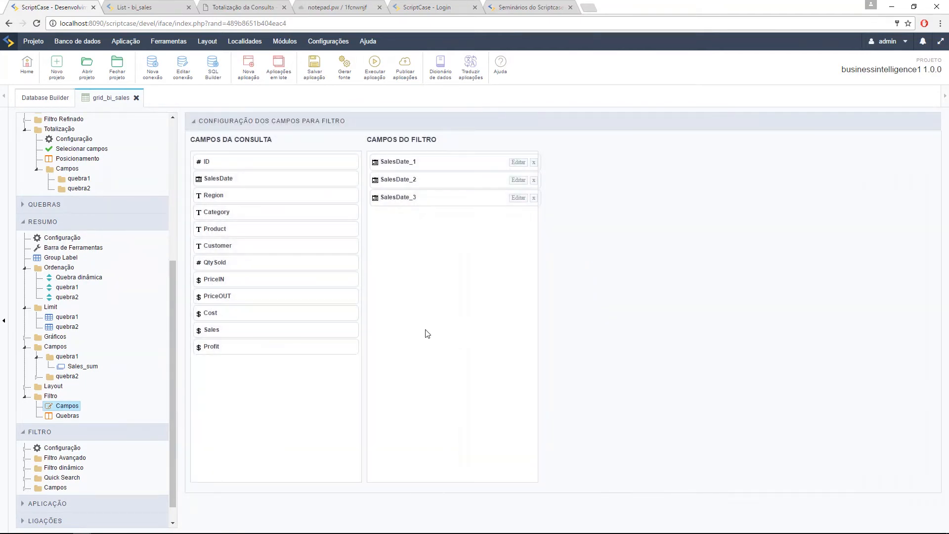
Step: Add a fourth SalesDate as a Período sazonal filter offering Trimestre 1 through 4
left_click_drag(222, 179, 487, 246)
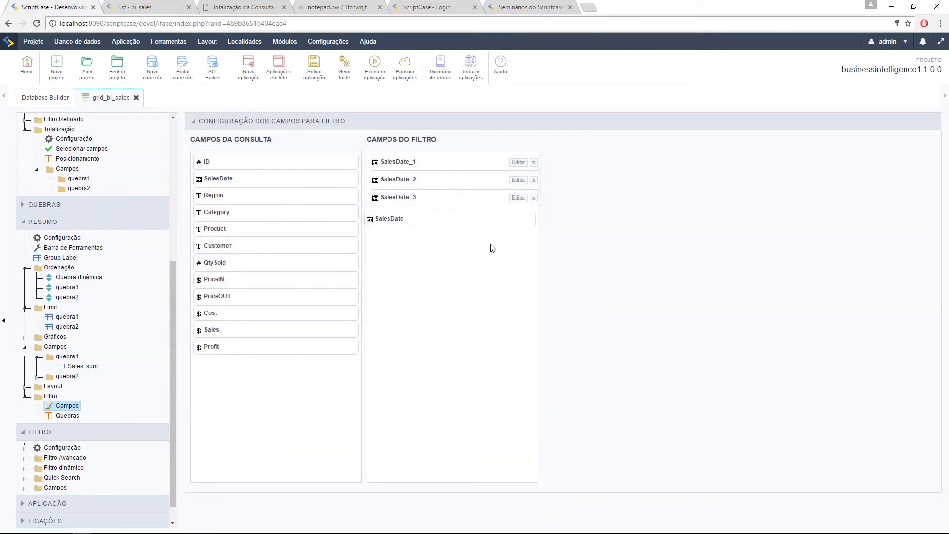
left_click(518, 216)
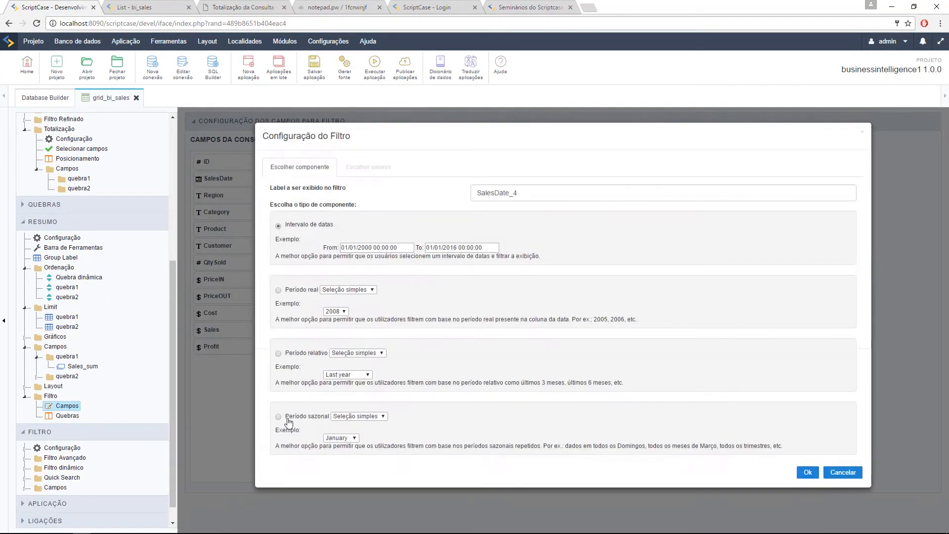
left_click(278, 417)
left_click(366, 173)
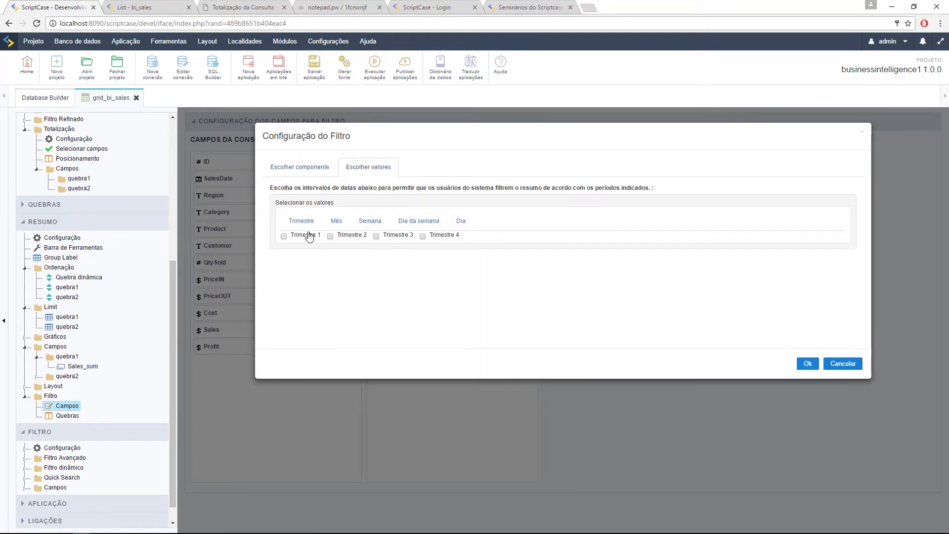
left_click(433, 219)
left_click(460, 222)
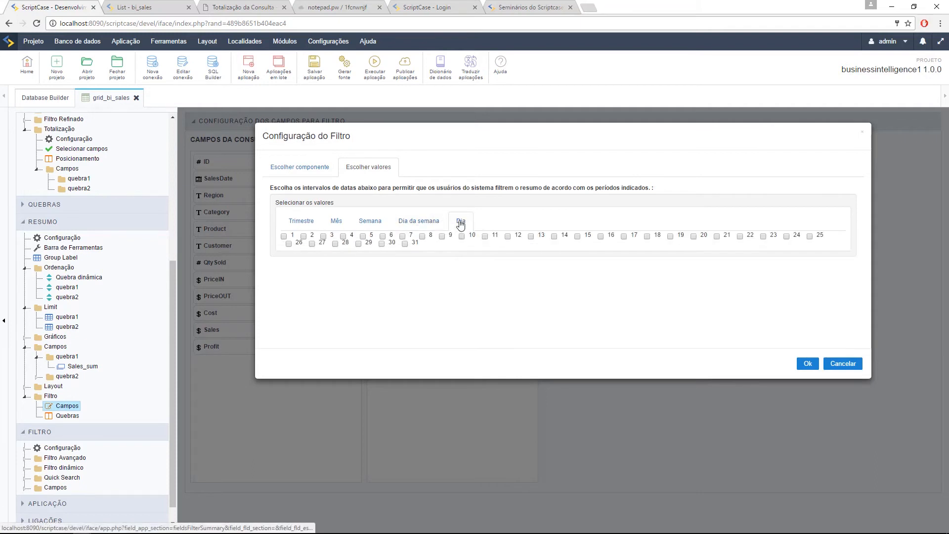
left_click(306, 223)
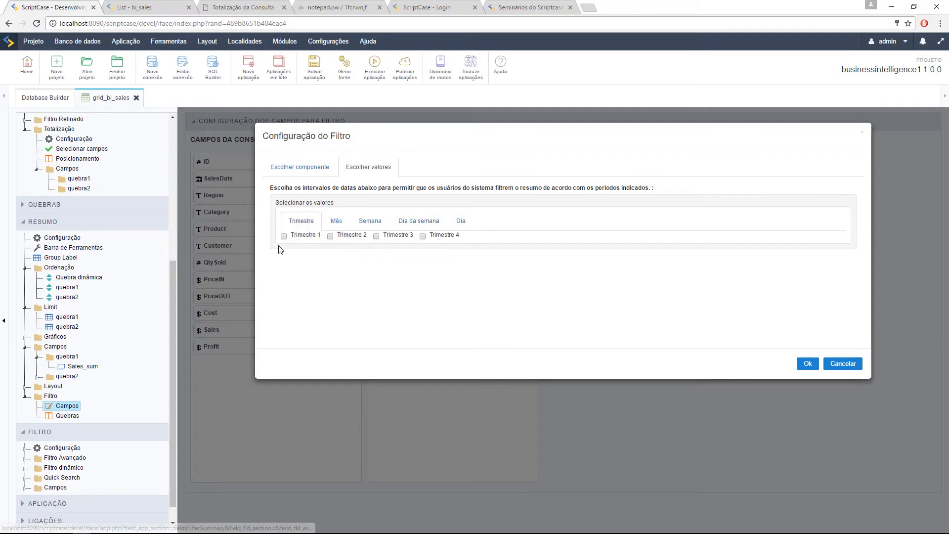
left_click(330, 237)
left_click(376, 237)
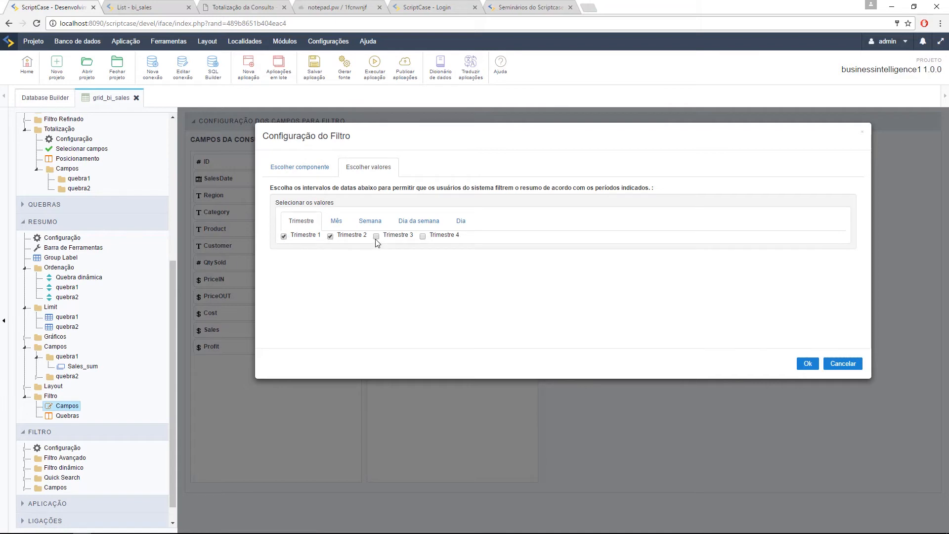
left_click(422, 237)
left_click(810, 364)
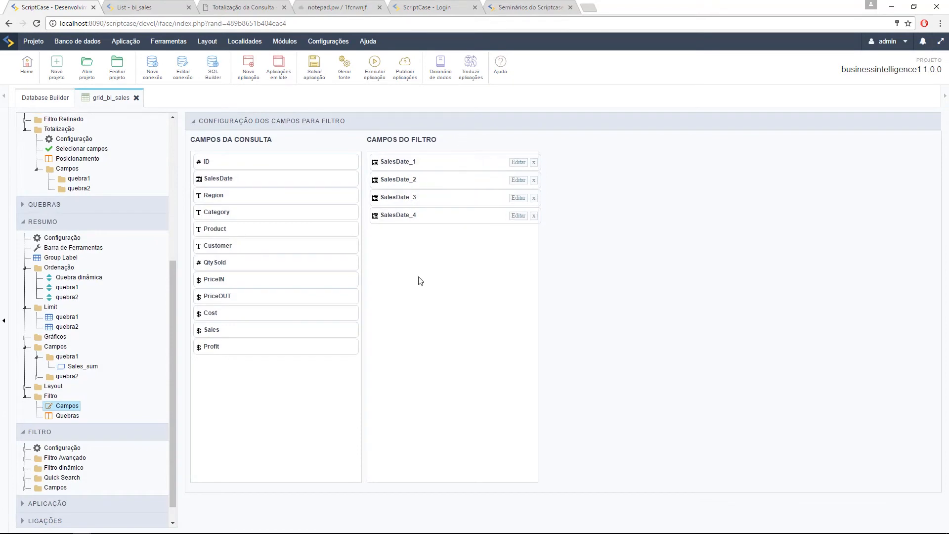
Step: Run the summary and try the SALESDATE_1 calendar and SALESDATE_2 year list
left_click(374, 68)
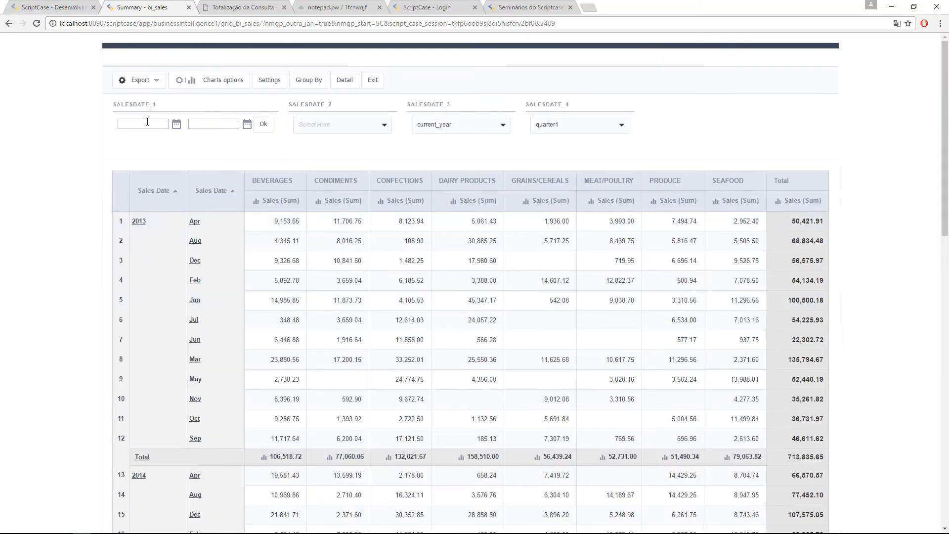
left_click(144, 126)
left_click(177, 125)
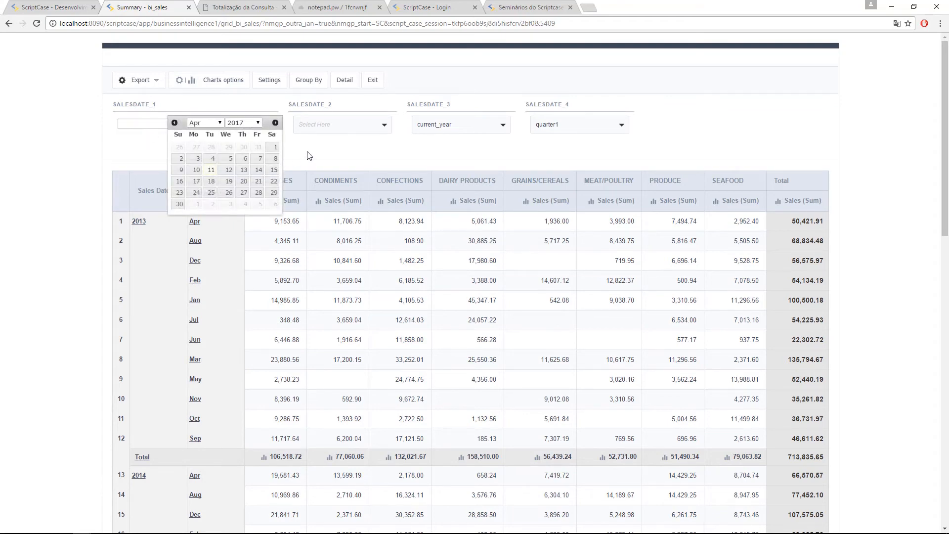
left_click(244, 129)
left_click(331, 128)
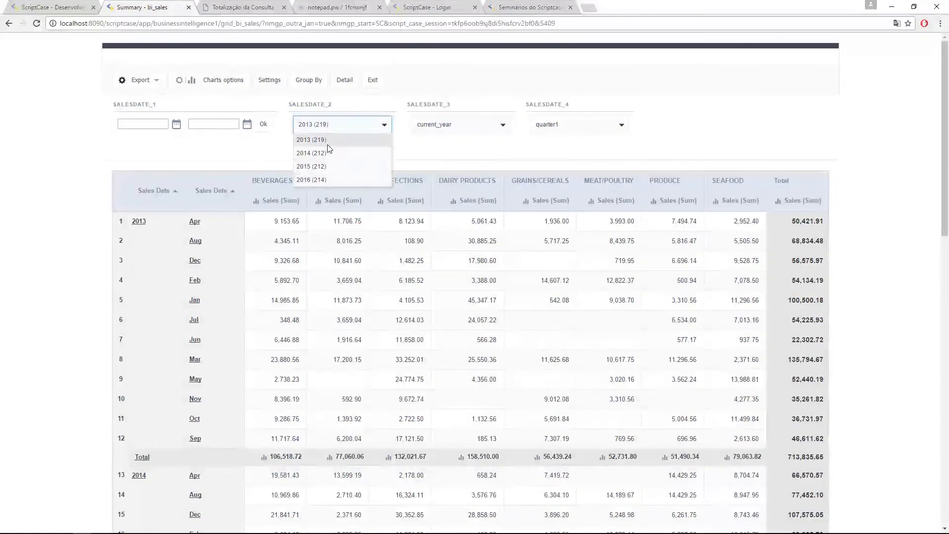
key("ctrl+1")
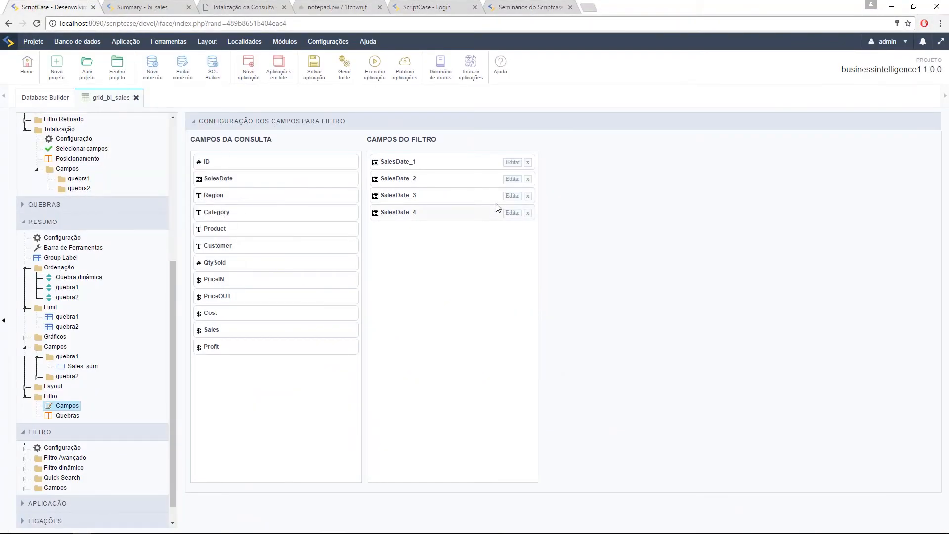
Step: Try the SALESDATE_2 year filter with 2014 and 2013 in the running summary, then clear it
left_click(512, 195)
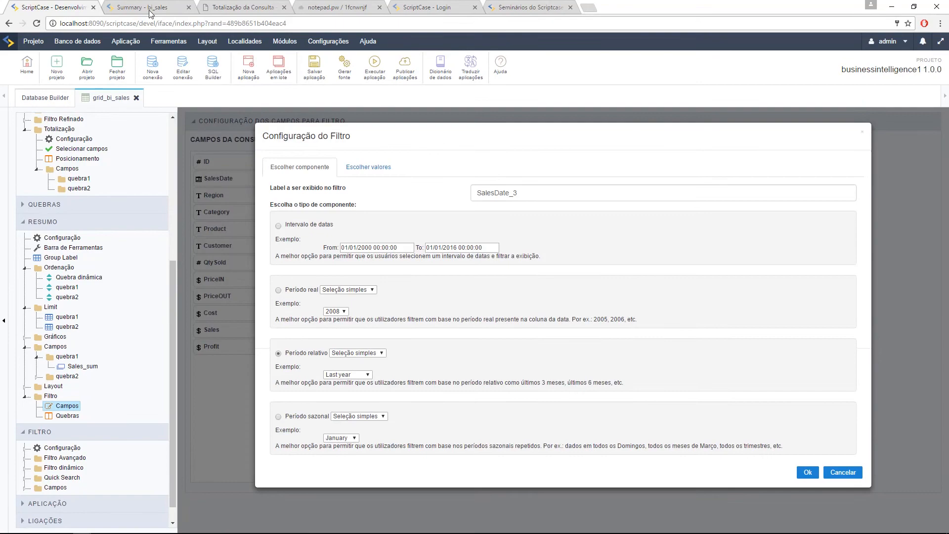
left_click(148, 8)
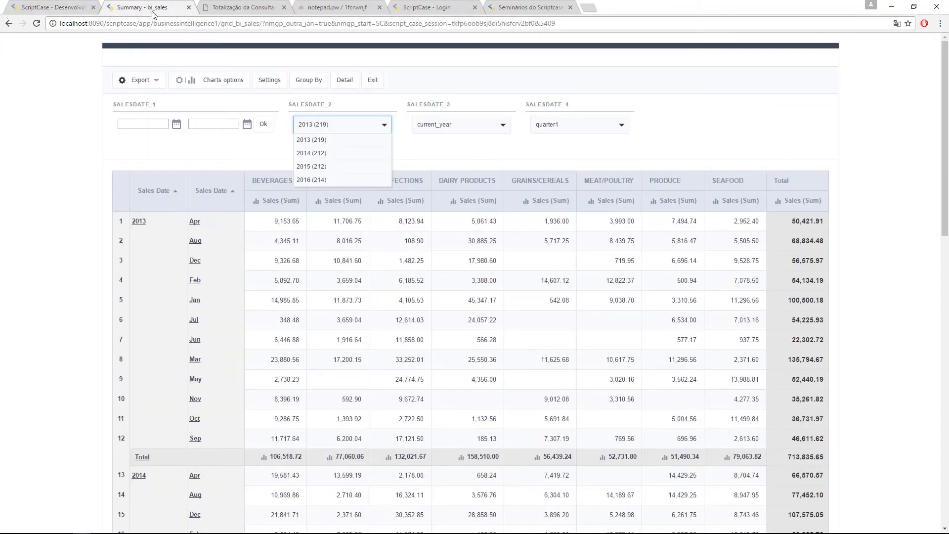
left_click(324, 154)
left_click(341, 127)
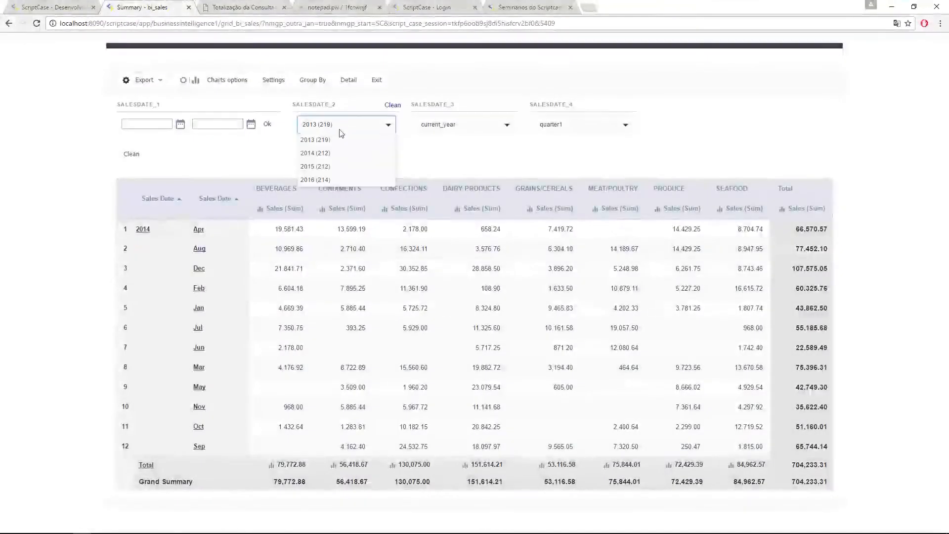
left_click(334, 153)
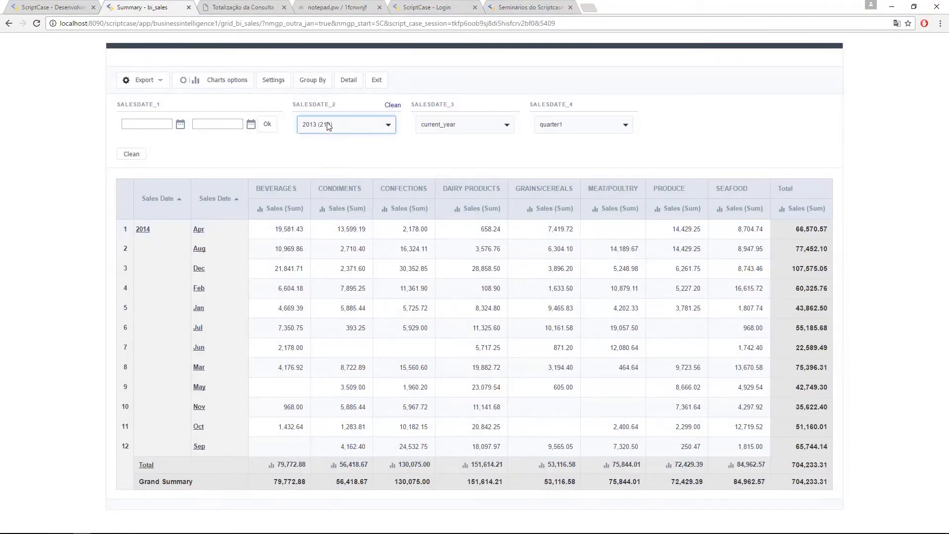
left_click(328, 127)
left_click(330, 141)
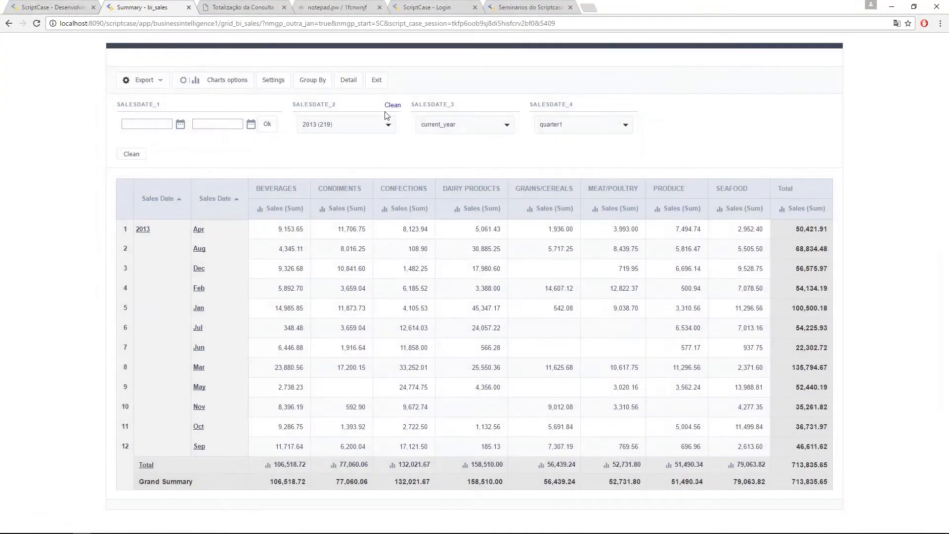
left_click(391, 106)
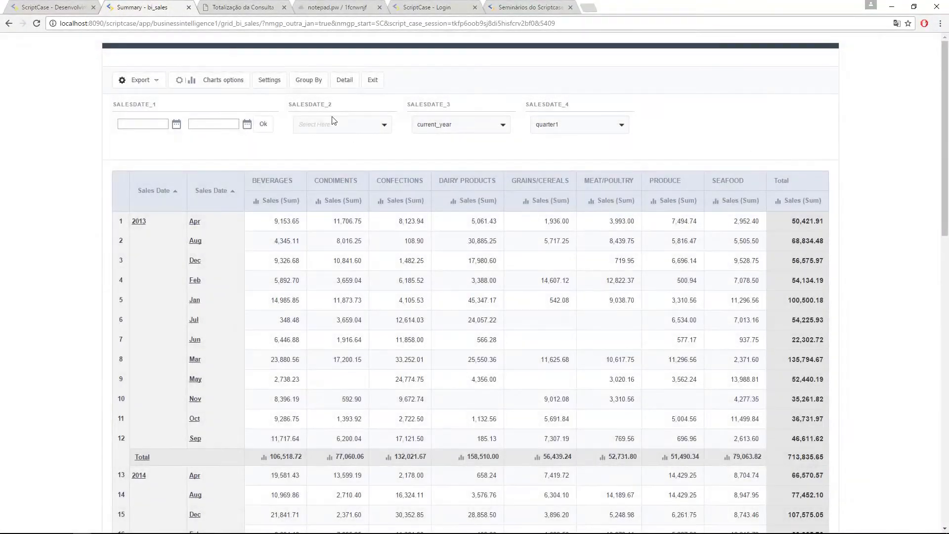
left_click(53, 7)
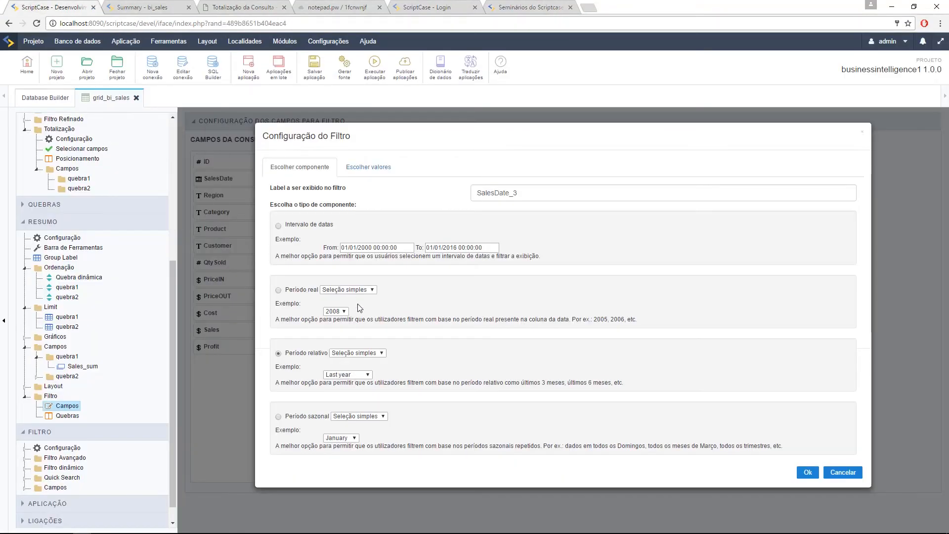
Step: Test the SALESDATE_3 relative filter with current_year, then clear it
left_click(153, 7)
left_click(459, 130)
left_click(448, 141)
left_click(550, 128)
left_click(603, 106)
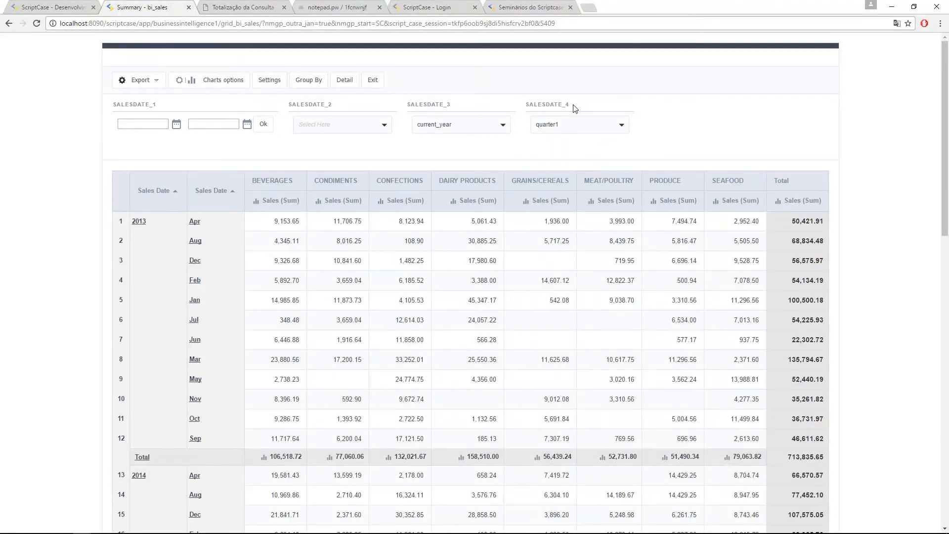
left_click(55, 7)
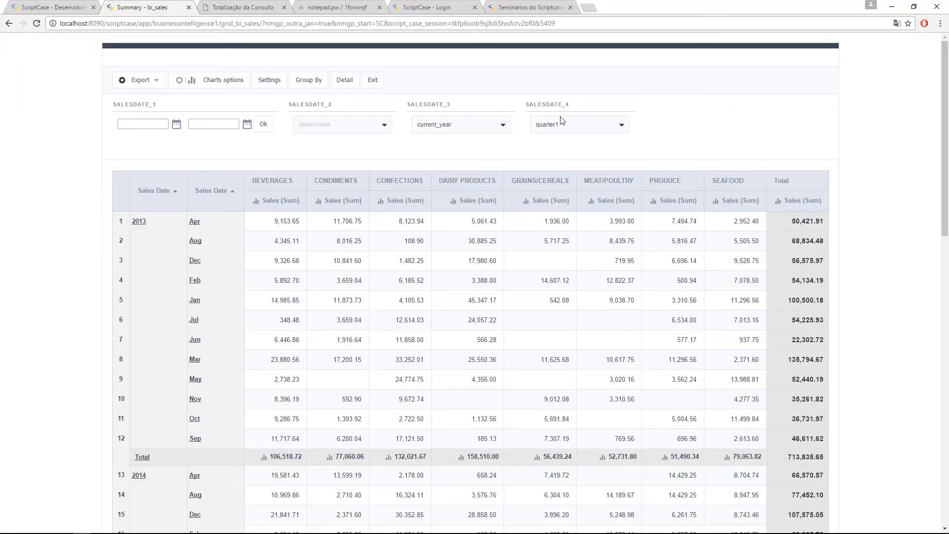
Step: Filter the summary to quarter3, after trying quarter2, and to year 2013
left_click(563, 122)
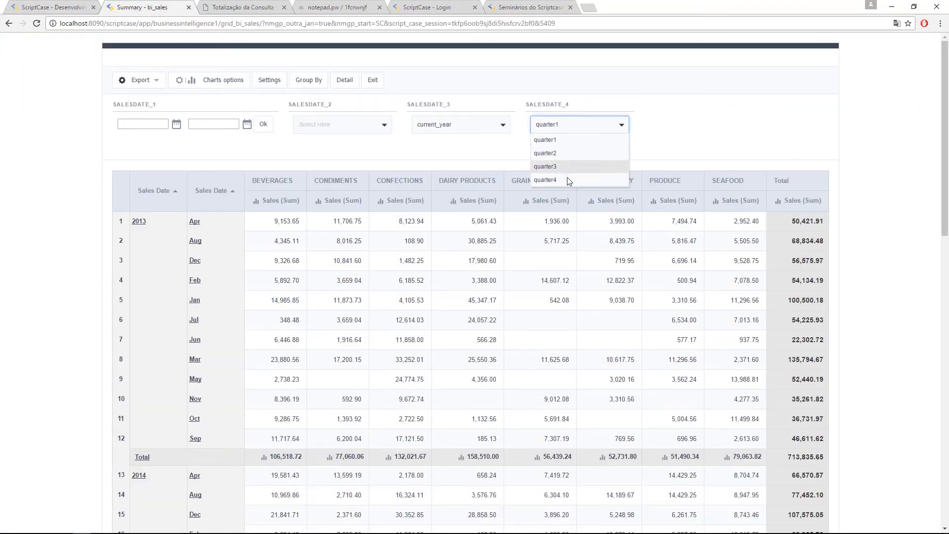
left_click(562, 154)
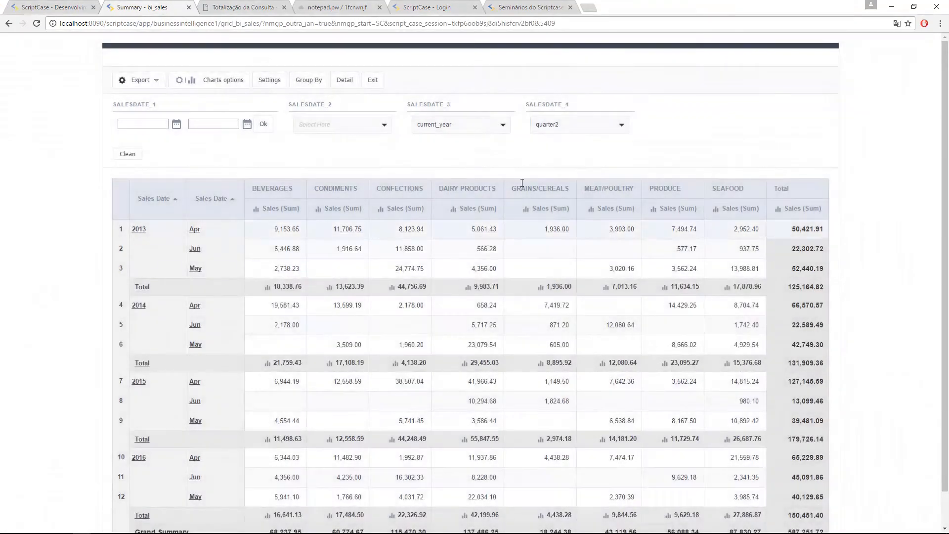
left_click(573, 124)
left_click(568, 167)
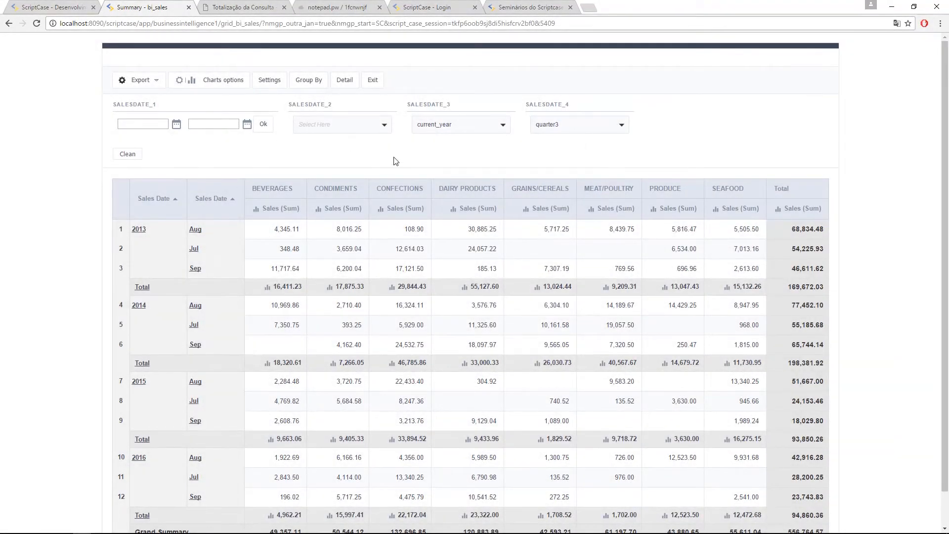
left_click(344, 129)
left_click(321, 140)
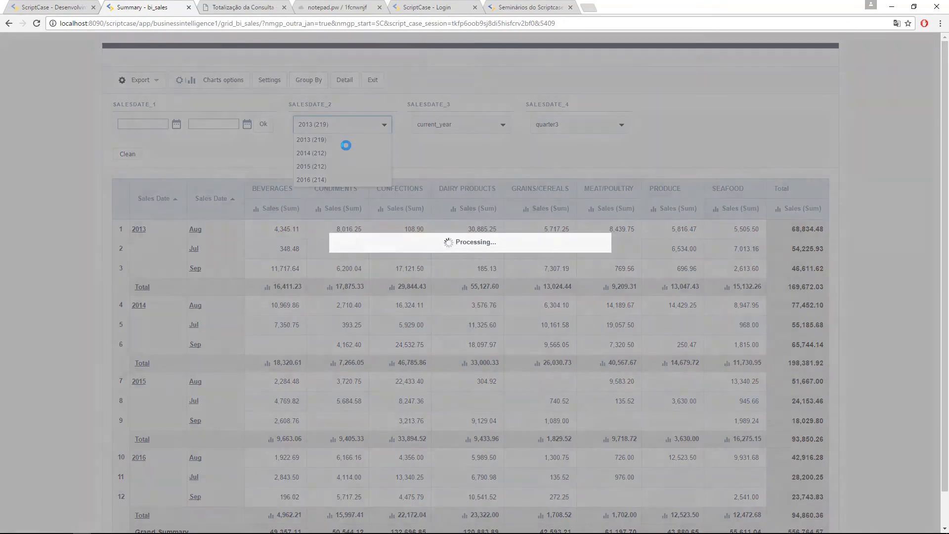
left_click(321, 142)
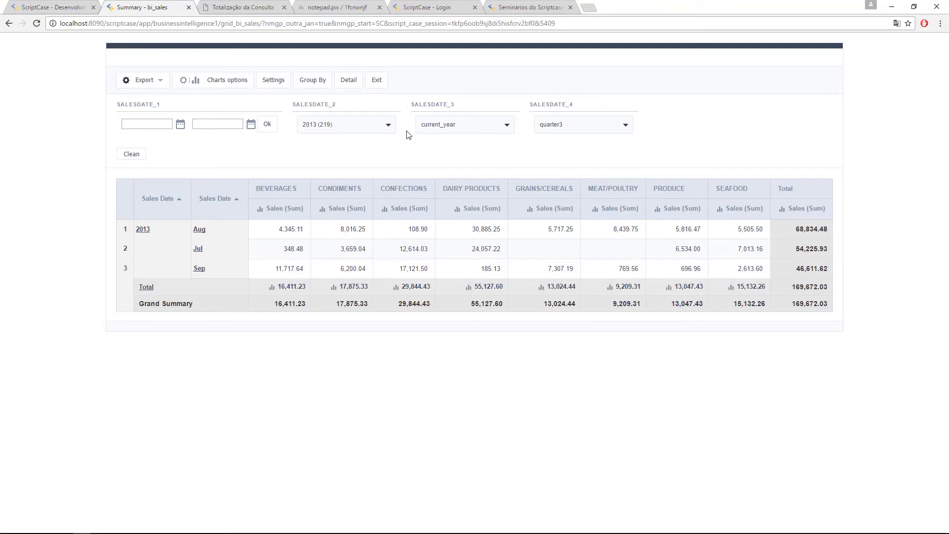
Step: Remove all four SalesDate filter fields from the summary filter
left_click(35, 8)
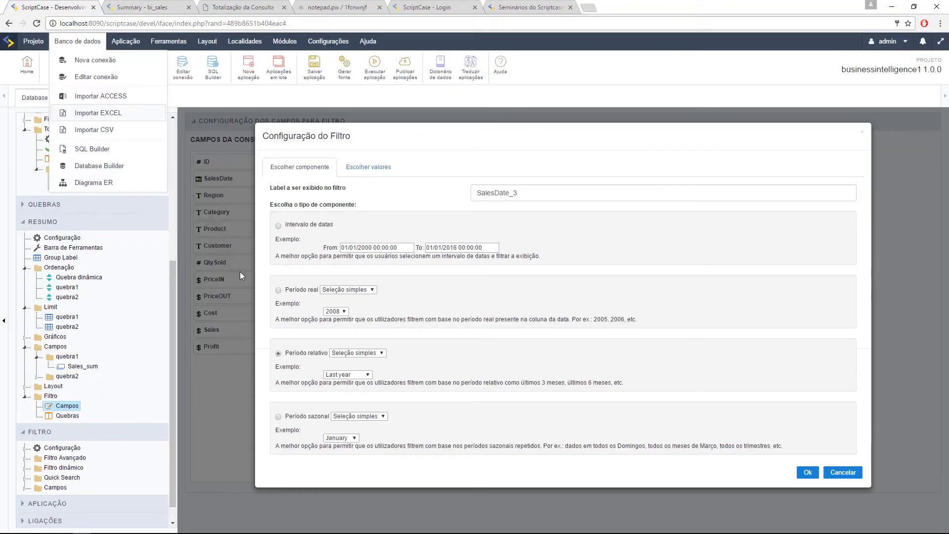
left_click(843, 472)
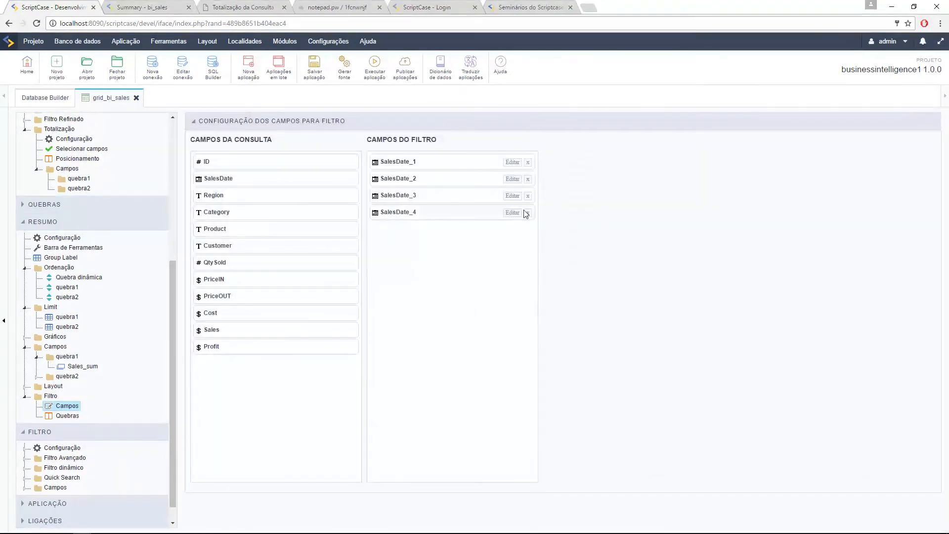
left_click(528, 196)
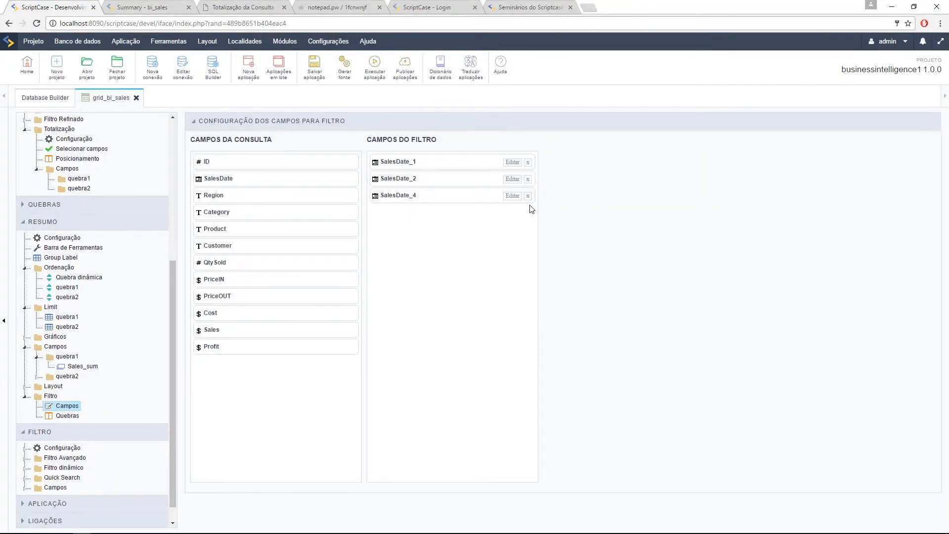
left_click(528, 196)
left_click(528, 179)
left_click(528, 162)
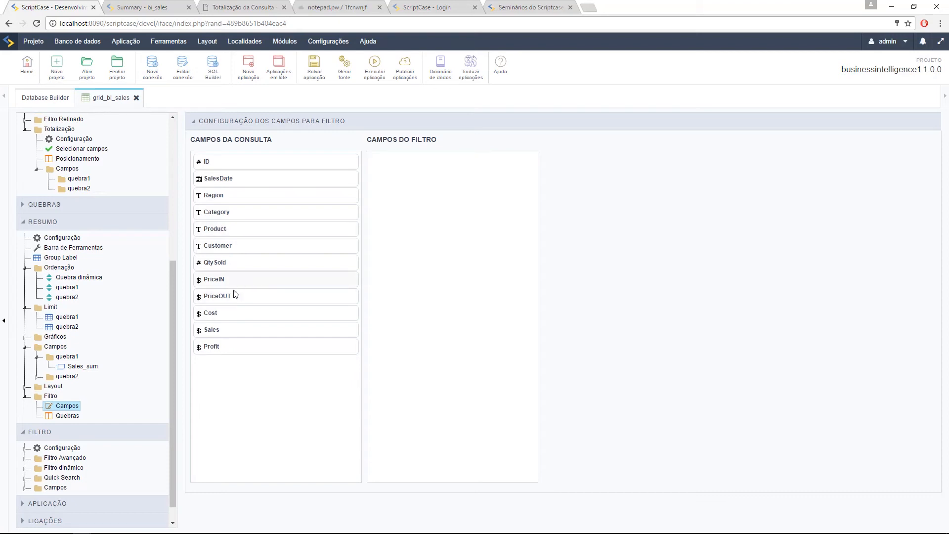
Step: Add Sales as filter Sales_1, keeping it a Slider using Soma
left_click_drag(235, 330, 418, 211)
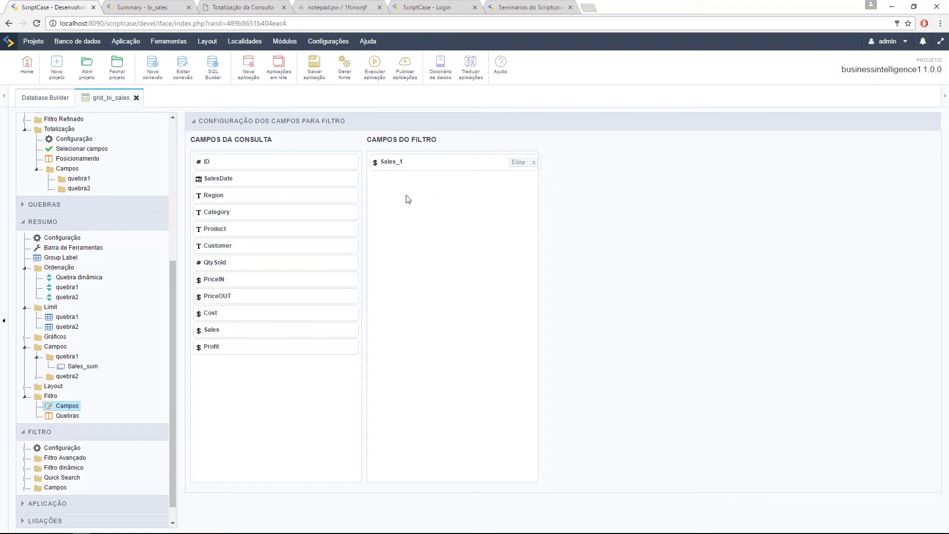
left_click(518, 162)
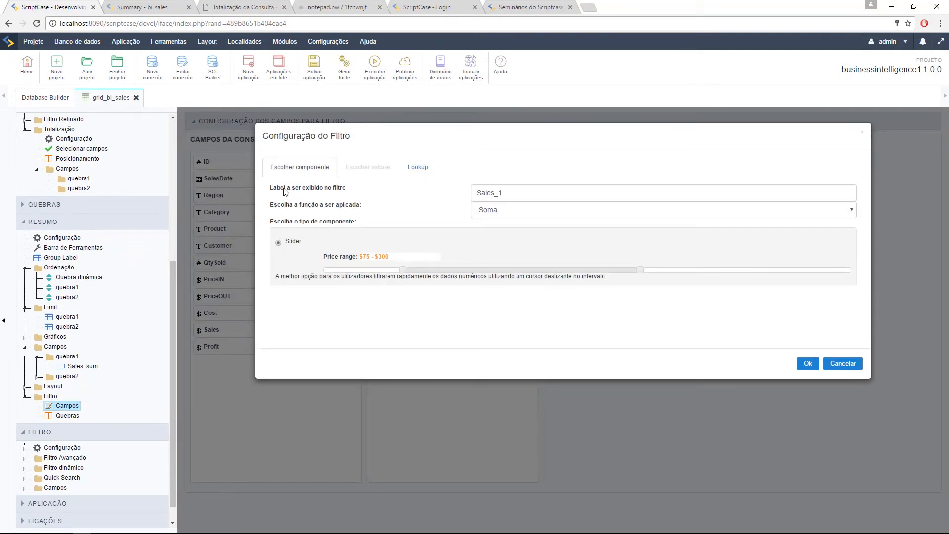
left_click(563, 214)
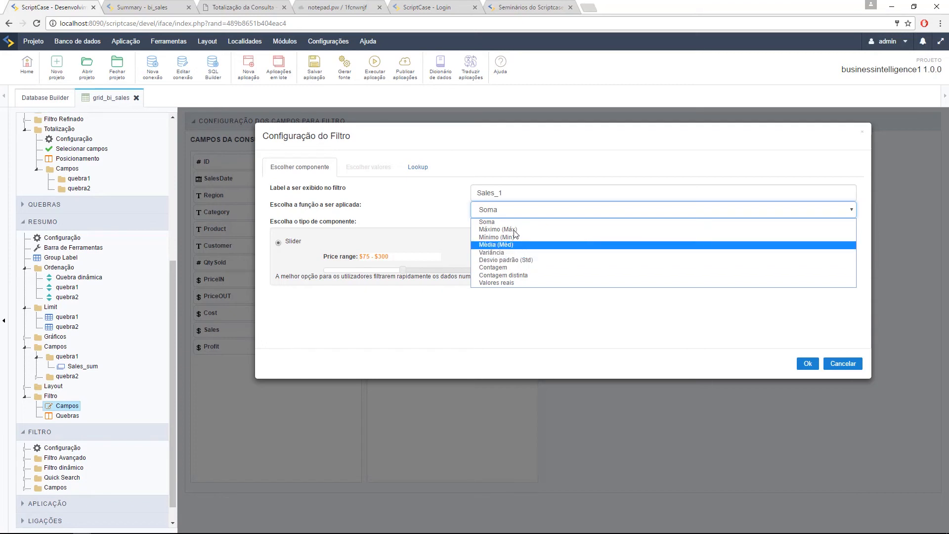
left_click(410, 211)
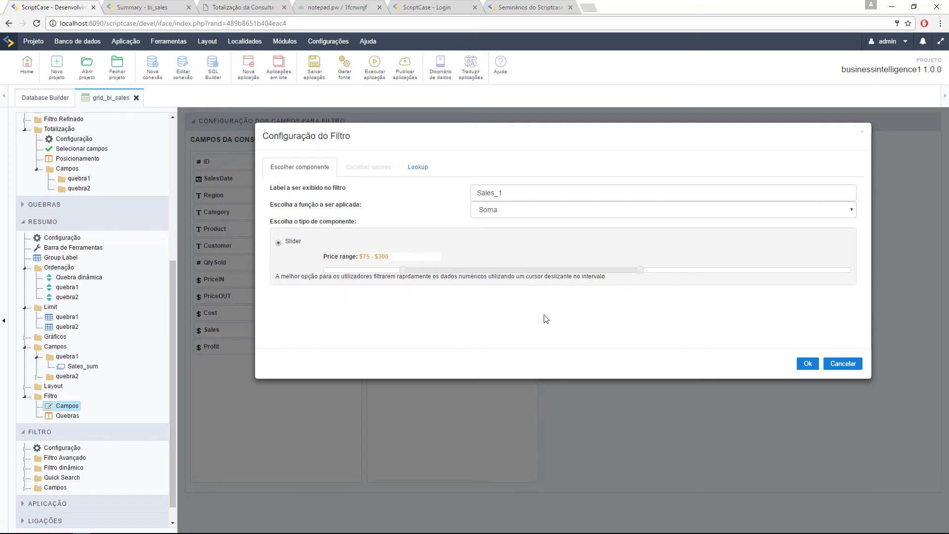
left_click(807, 363)
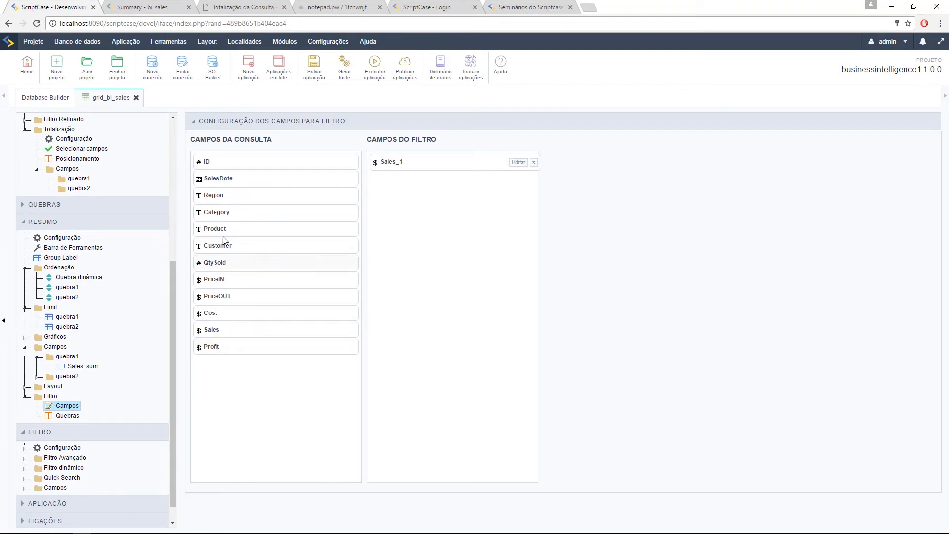
left_click_drag(230, 328, 513, 186)
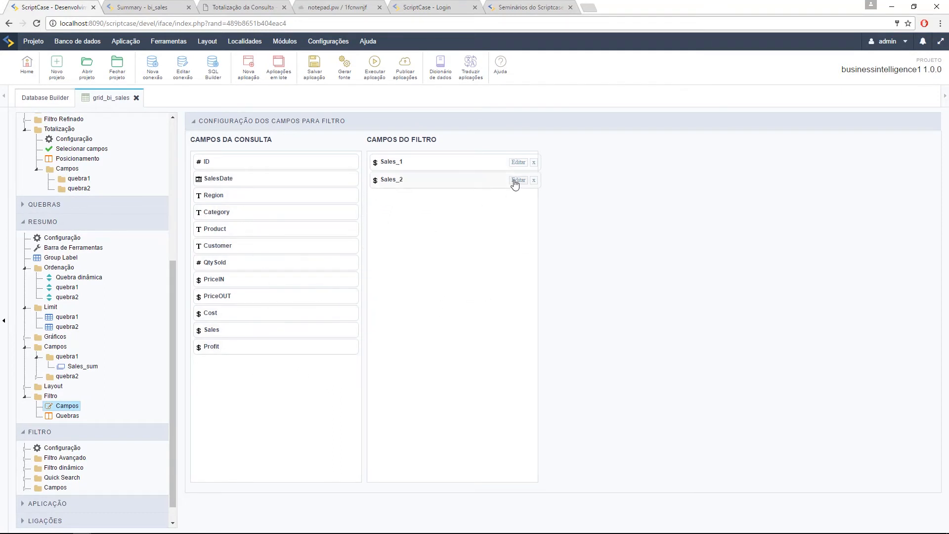
left_click(514, 181)
left_click(536, 213)
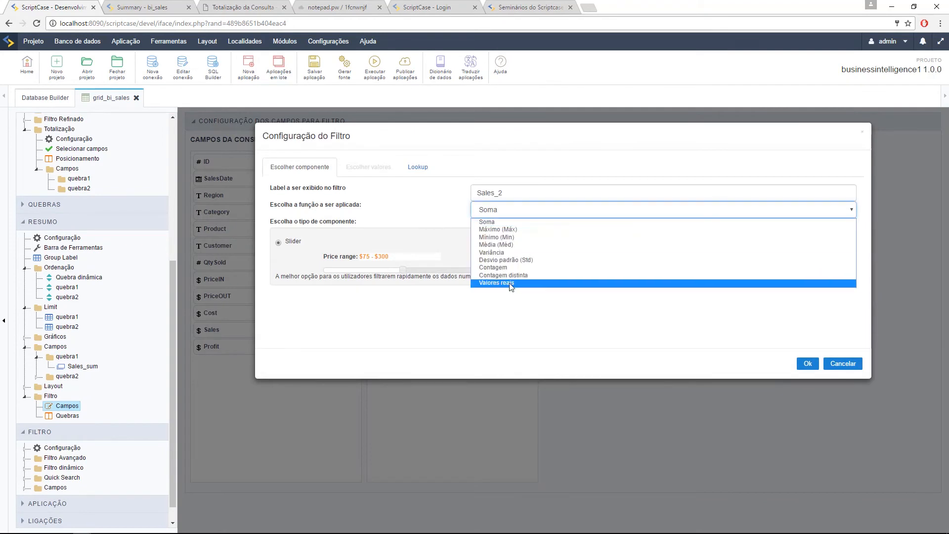
left_click(512, 283)
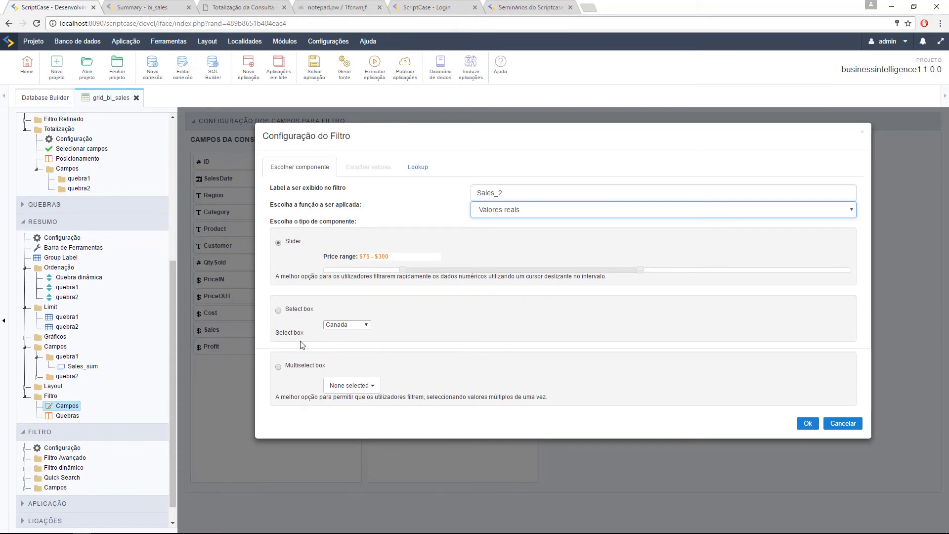
left_click(279, 310)
left_click(346, 325)
left_click(433, 309)
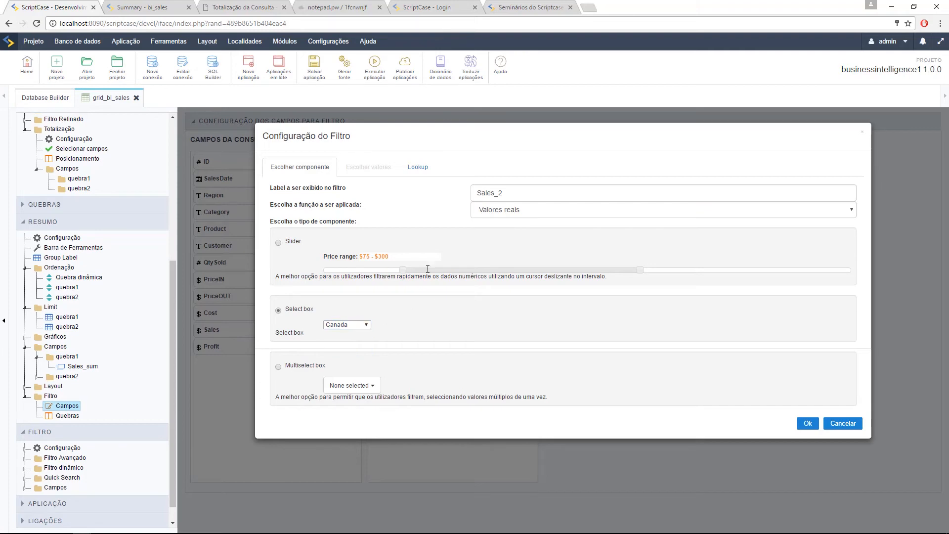
left_click(417, 167)
left_click(300, 166)
left_click(842, 423)
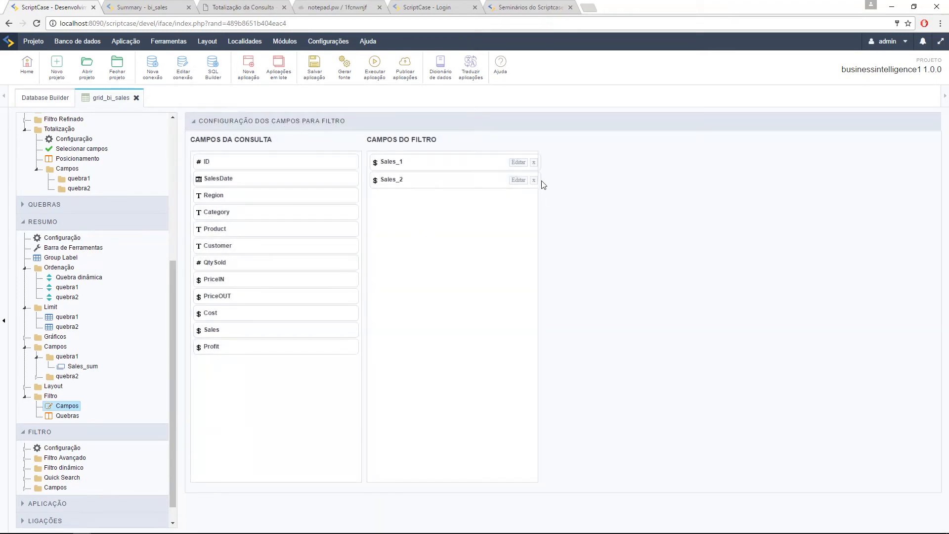
left_click(536, 181)
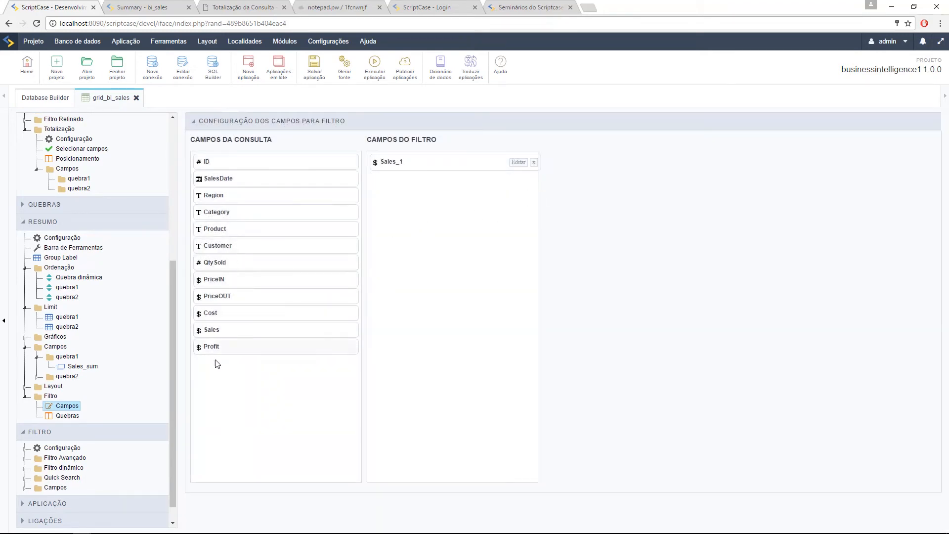
Step: Add Category as a Category_1 select-box filter with Automático lookup after Sales_1, then run the application
left_click_drag(225, 212, 435, 183)
left_click(518, 182)
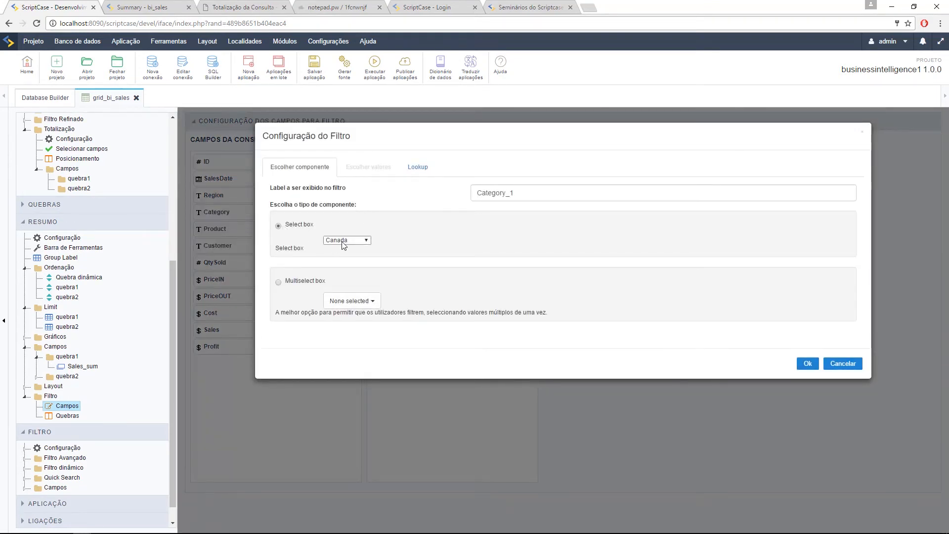
left_click(417, 167)
left_click(302, 183)
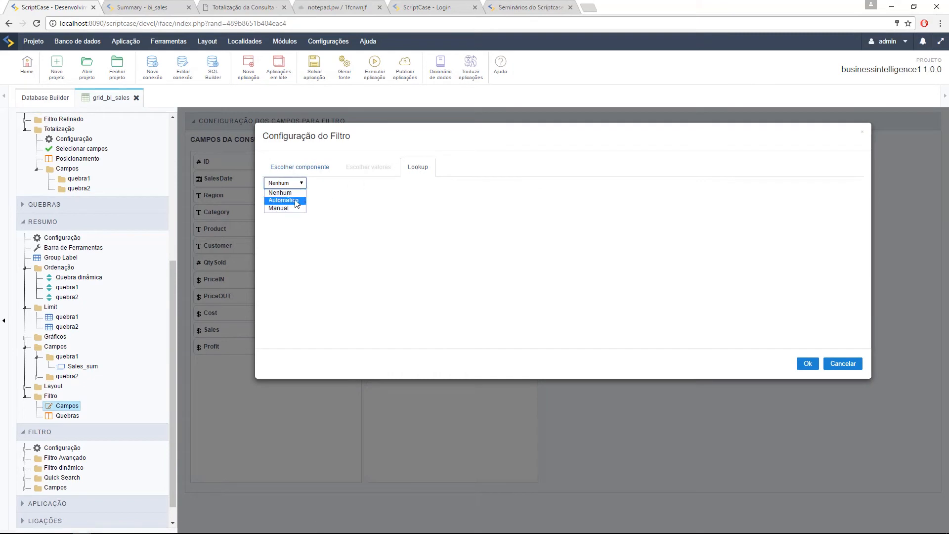
left_click(296, 197)
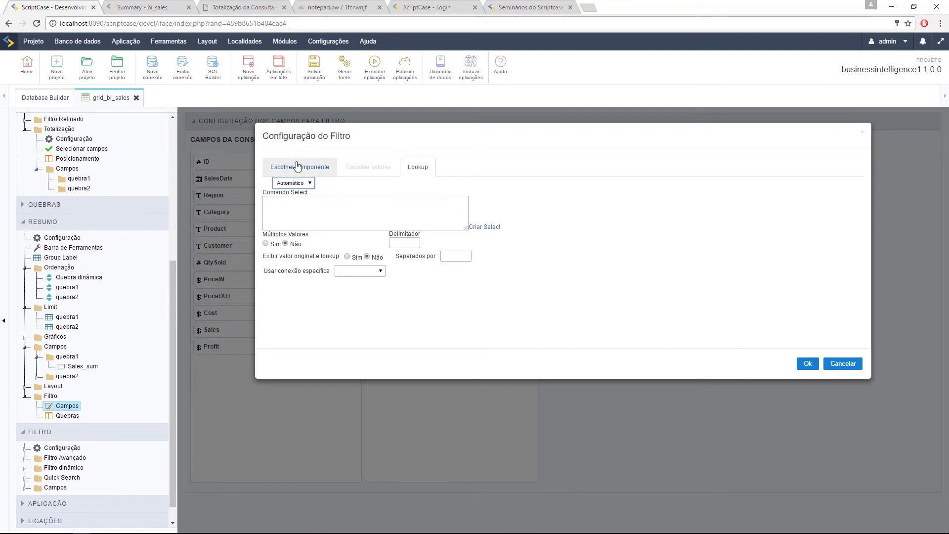
left_click(297, 167)
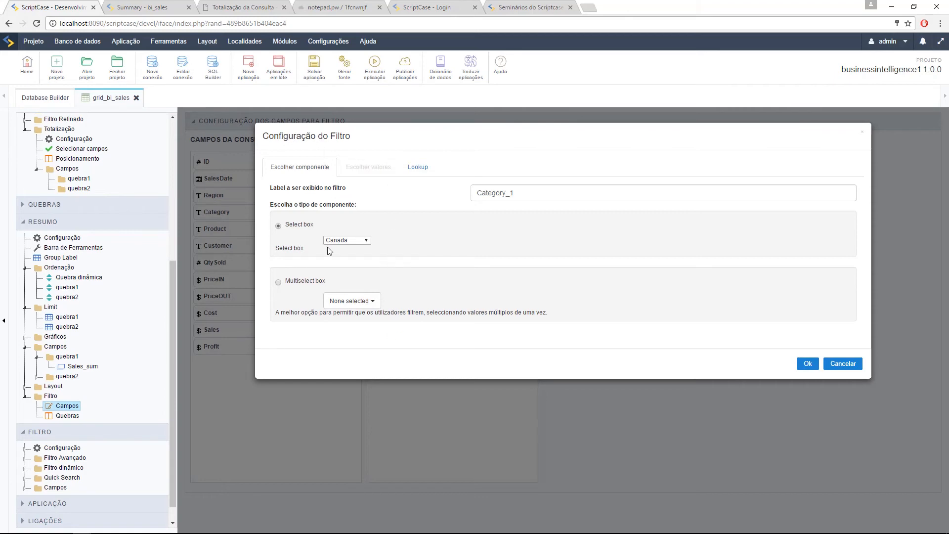
left_click(807, 364)
left_click(375, 69)
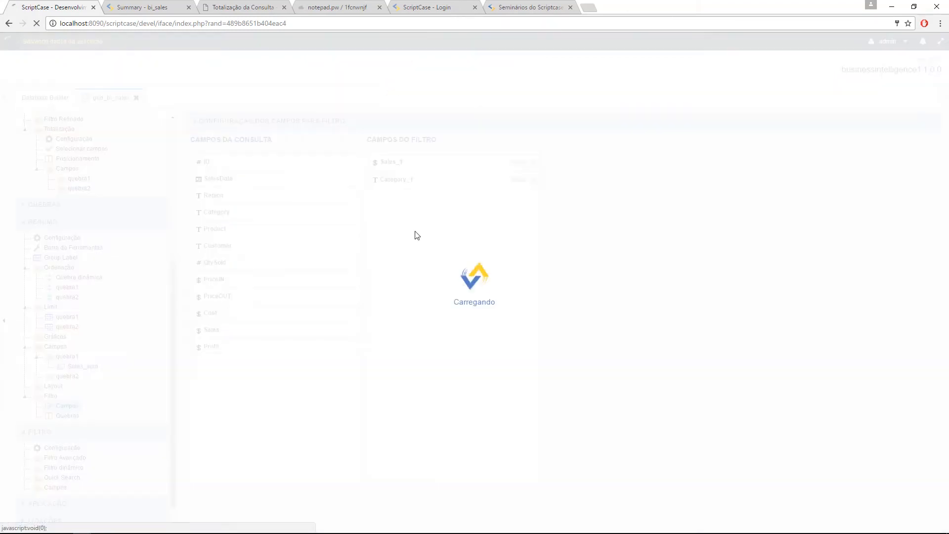
Step: In the running summary, test Sales_1 ranges (e.g. 9,091–34,701), then reset the range
left_click(124, 6)
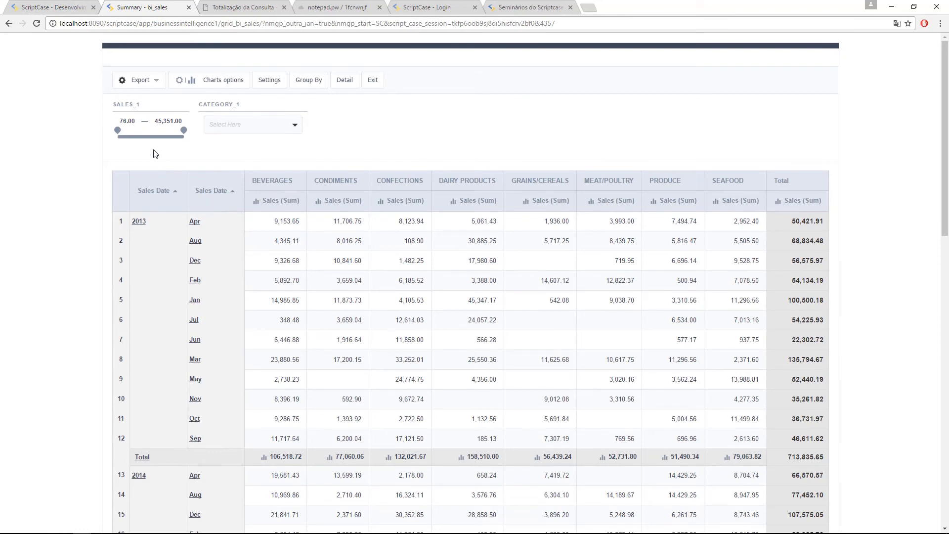
left_click_drag(115, 129, 131, 129)
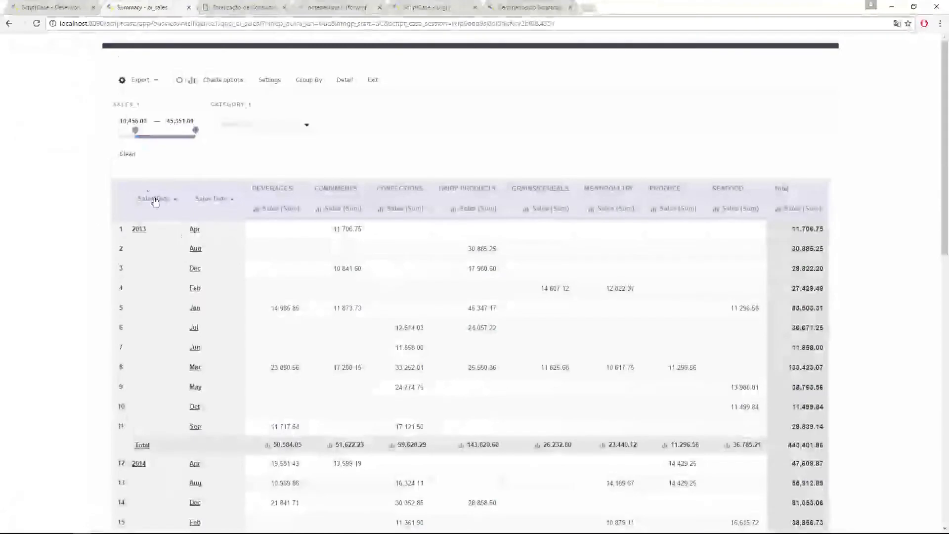
left_click(128, 154)
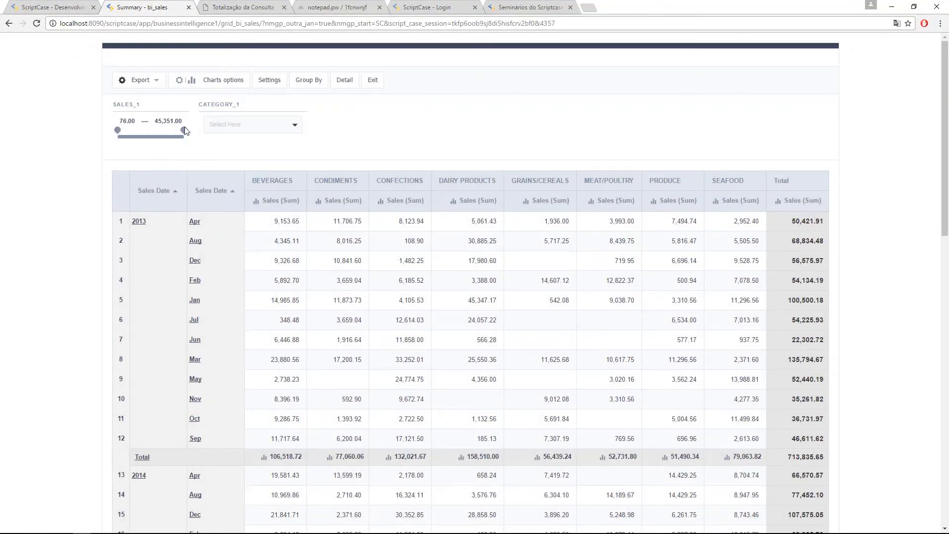
left_click_drag(174, 130, 172, 130)
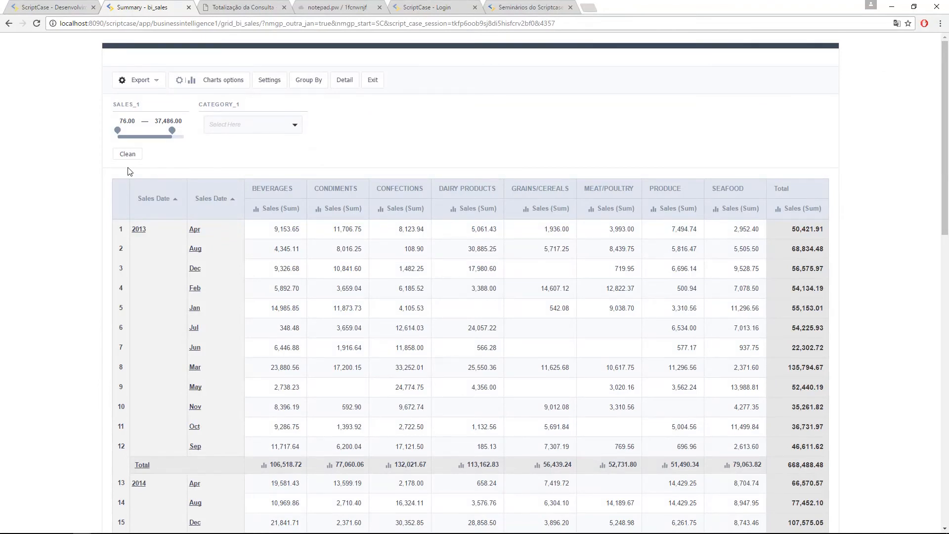
mouse_move(122, 139)
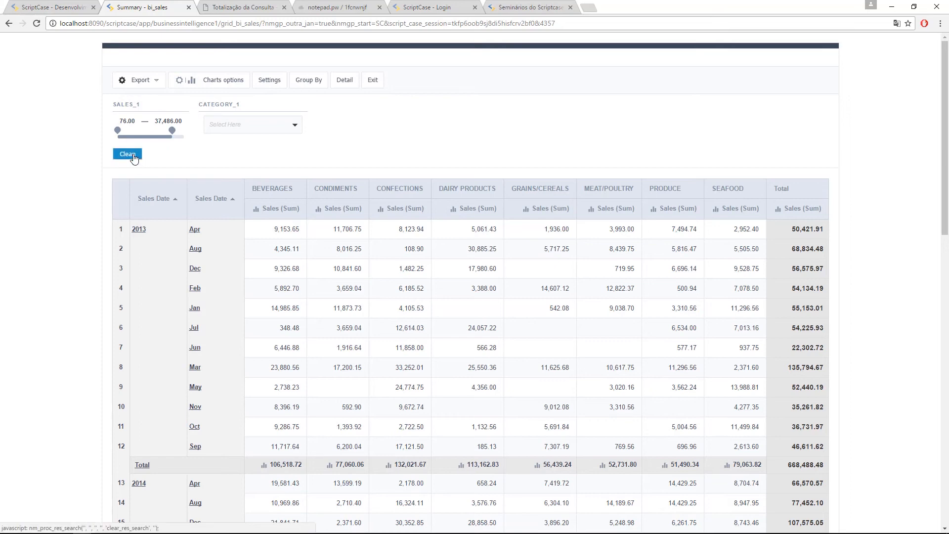
left_click_drag(117, 130, 129, 130)
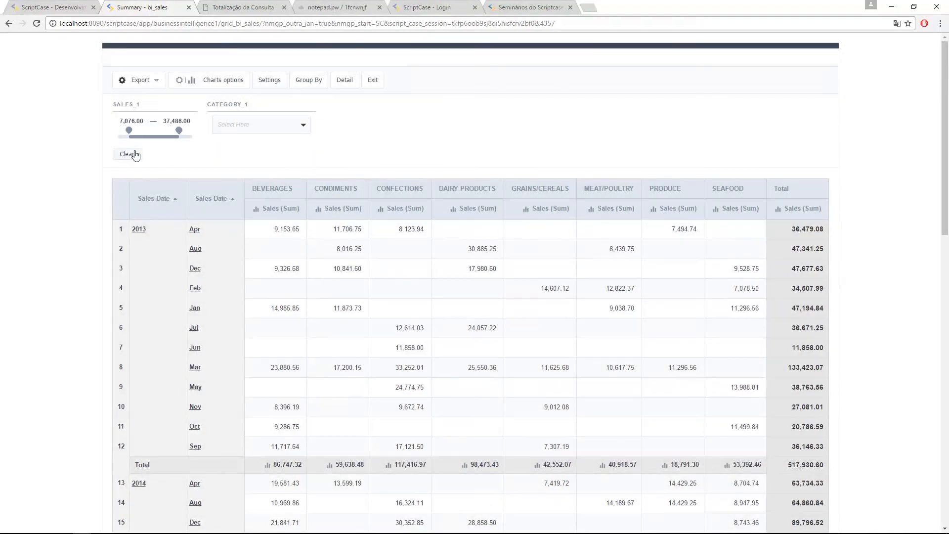
left_click_drag(130, 129, 132, 130)
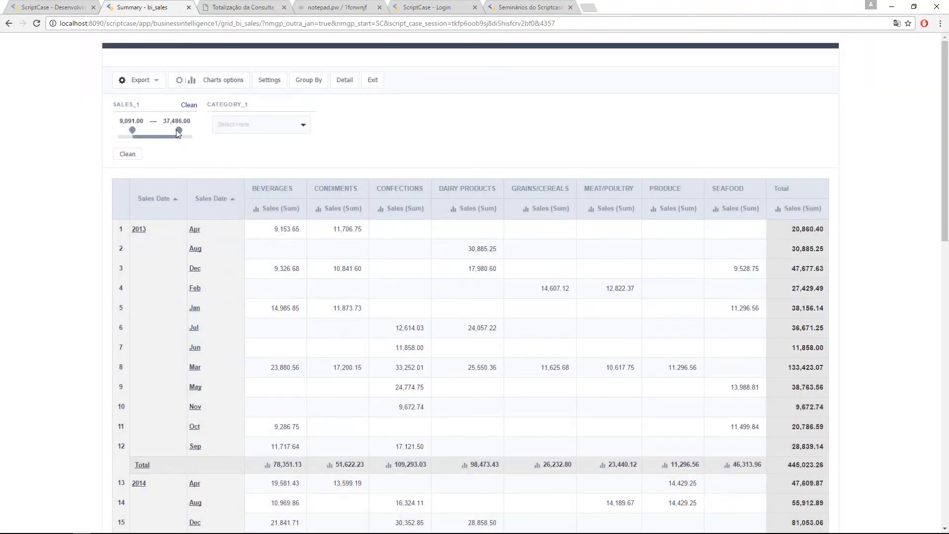
left_click_drag(176, 130, 173, 132)
left_click(128, 154)
Step: Filter the summary by Category_1 to show only CONFECTIONS
left_click(286, 127)
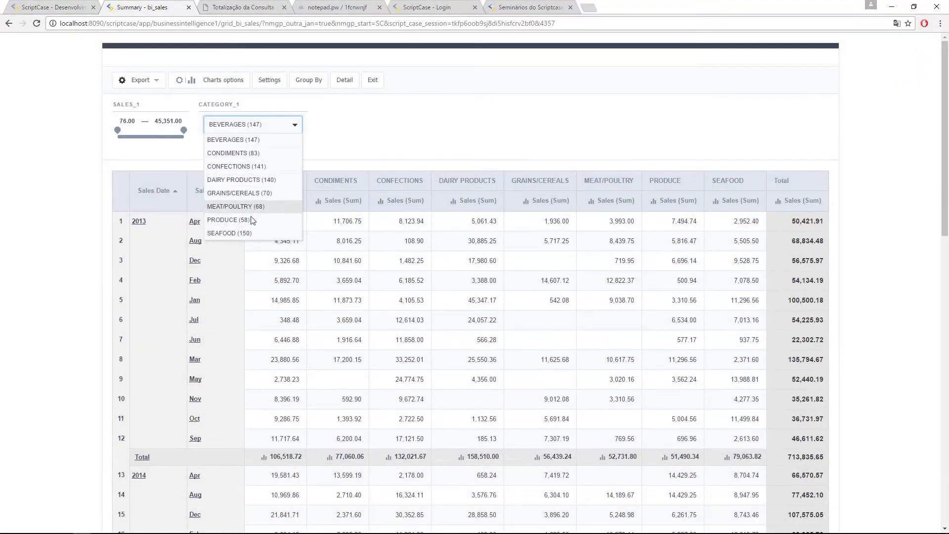
left_click(240, 168)
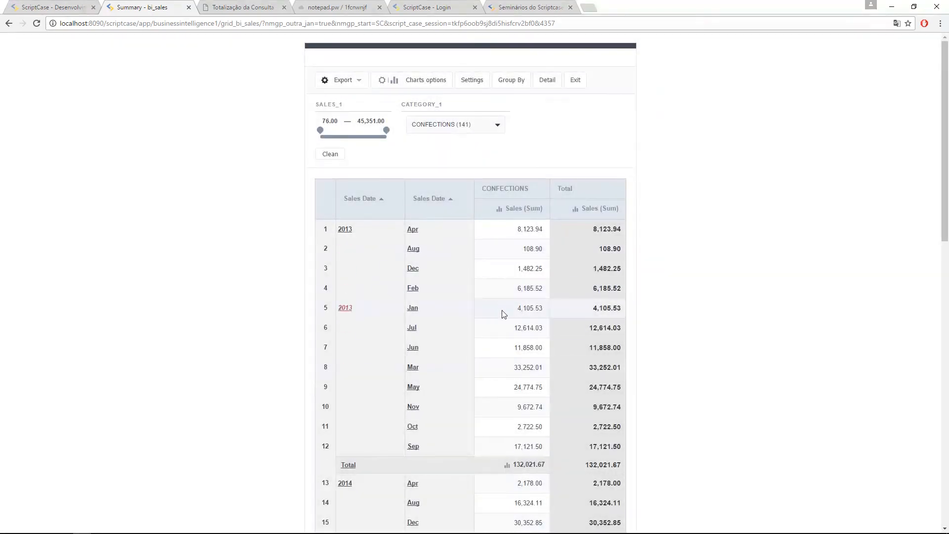
scroll(503, 317, "down", 5)
scroll(495, 341, "up", 5)
mouse_move(458, 136)
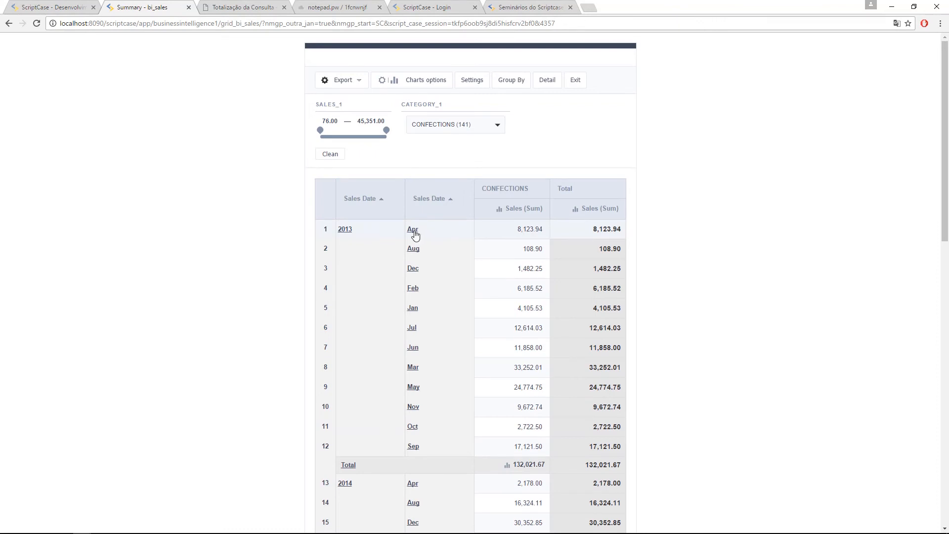
Step: Back in the editor's Filtro > Campos, rerun the summary application
key("ctrl+shift+Tab")
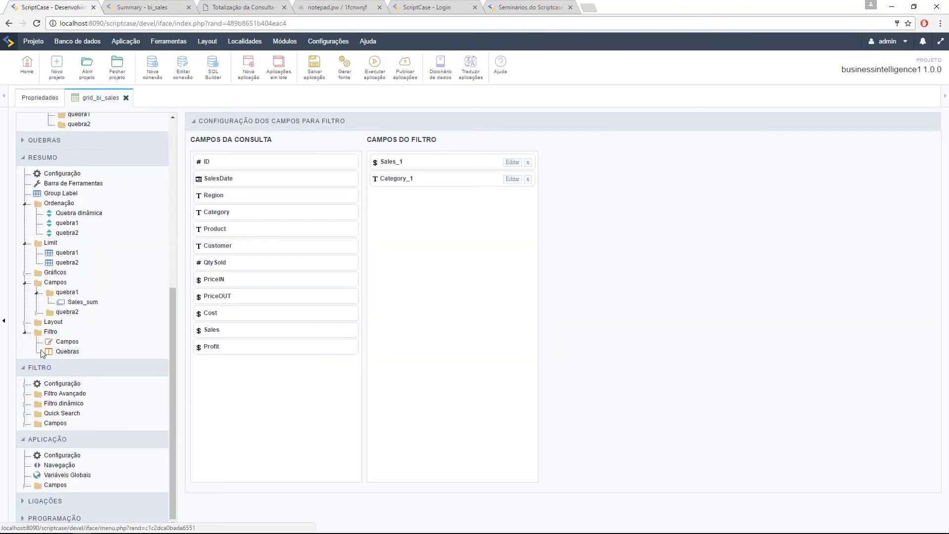
left_click(63, 342)
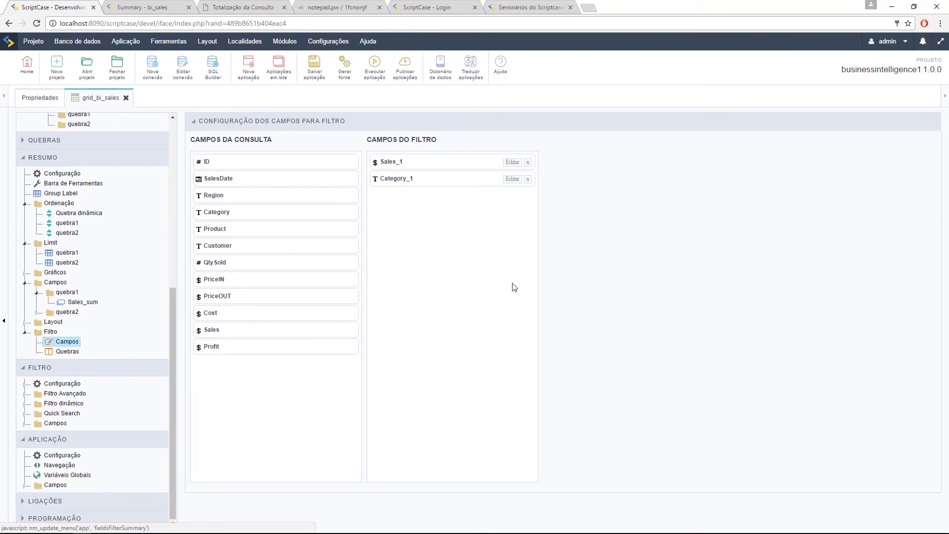
left_click(375, 63)
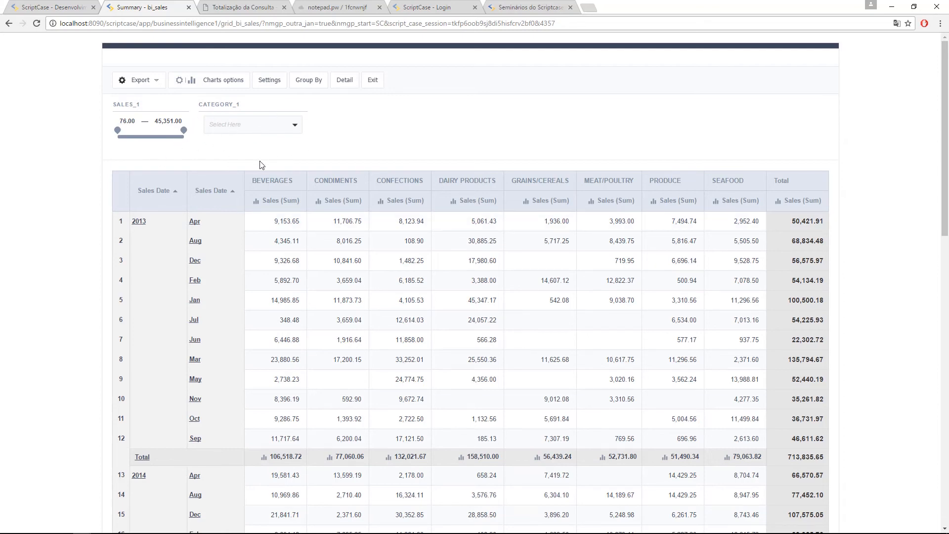
Step: Switch back to the ScriptCase development editor's Filtro > Campos page
left_click(56, 6)
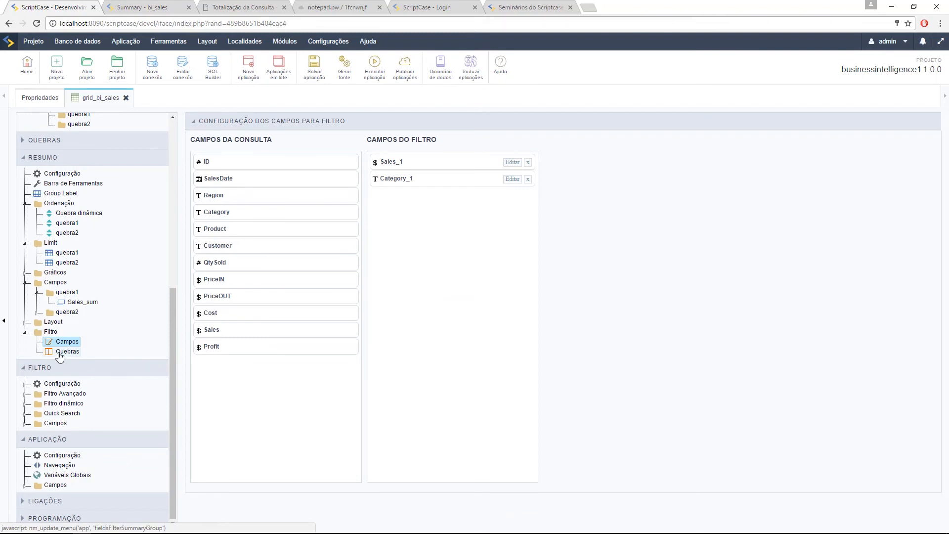
Step: In Filtro > Quebras, review Sales_1 and Category_1 assignments under the Quebra Dinâmica and Q1 columns
left_click(60, 352)
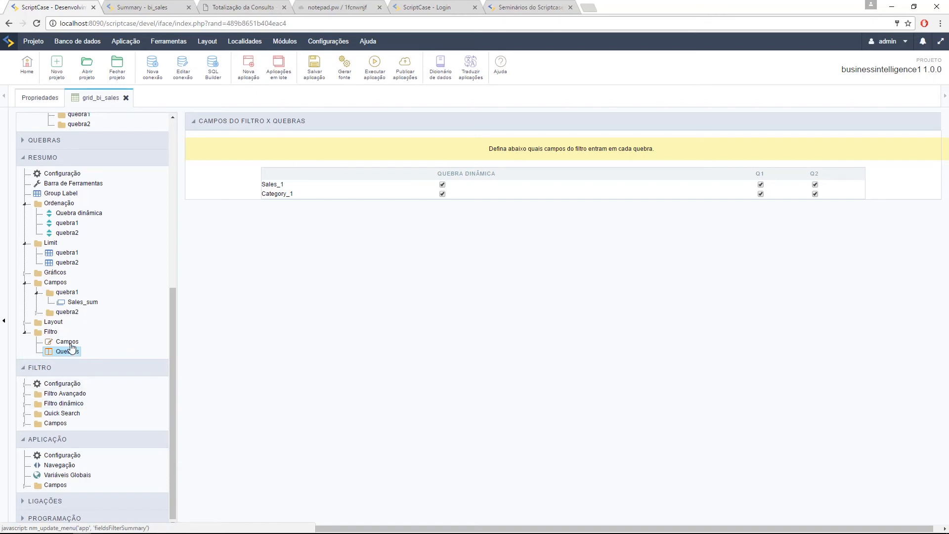
left_click(70, 342)
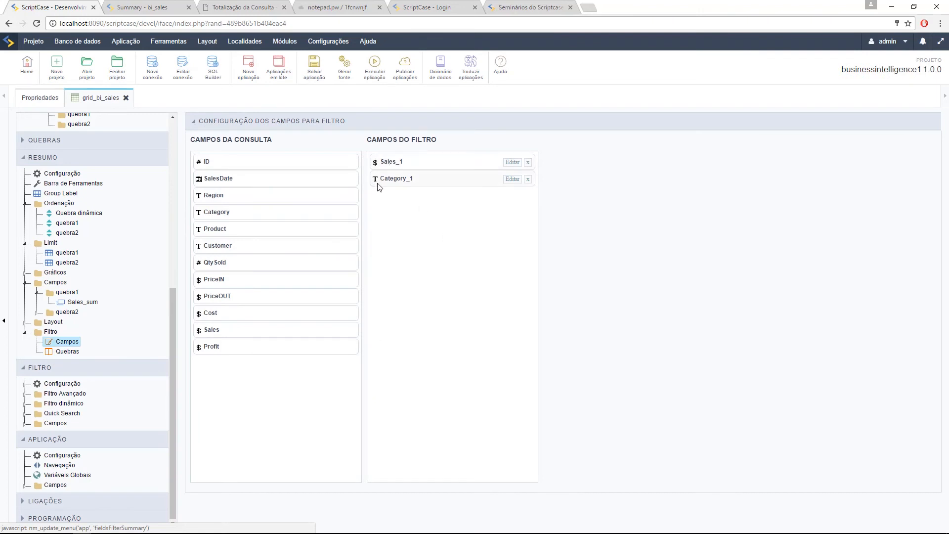
left_click(60, 352)
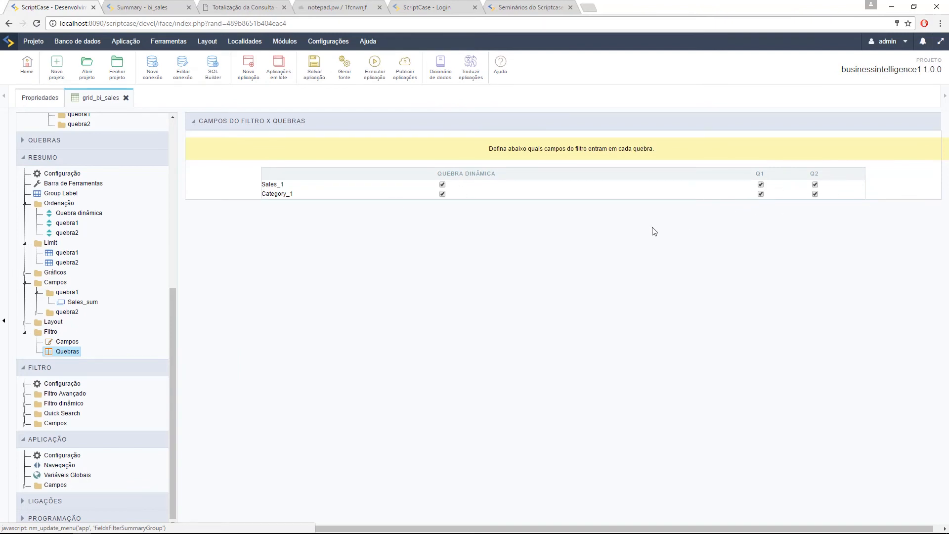
left_click_drag(439, 177, 496, 176)
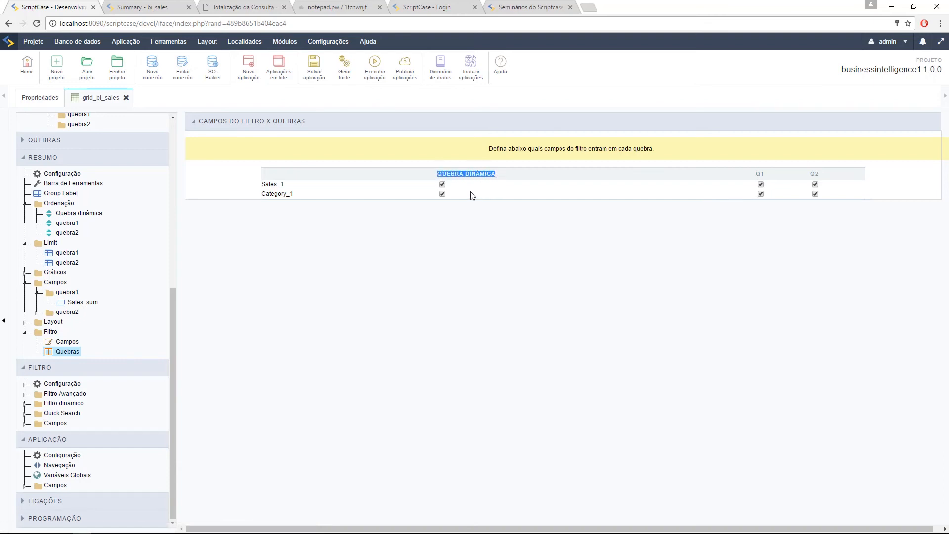
left_click_drag(755, 175, 788, 176)
Step: Save, then add SalesDate to Campos do Filtro as the date-range filter SalesDate_1
left_click(314, 69)
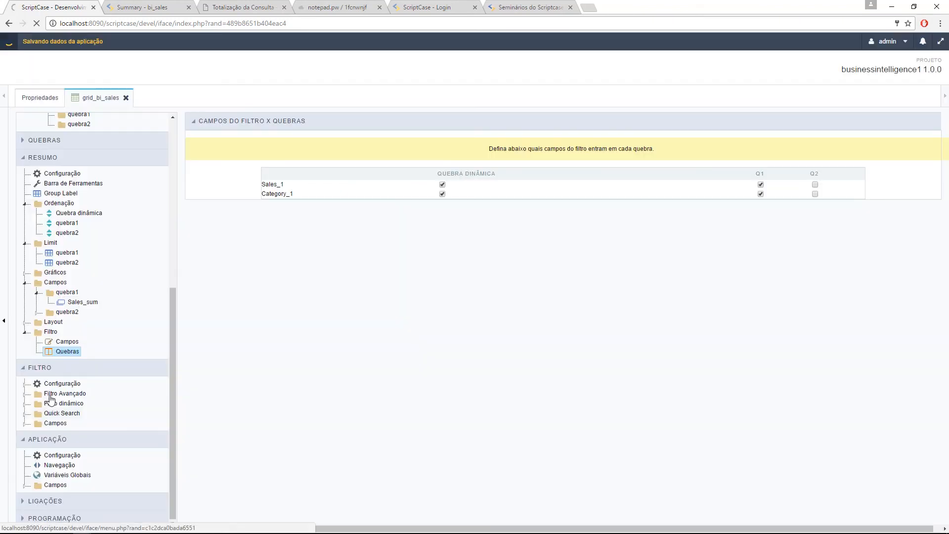
left_click(66, 342)
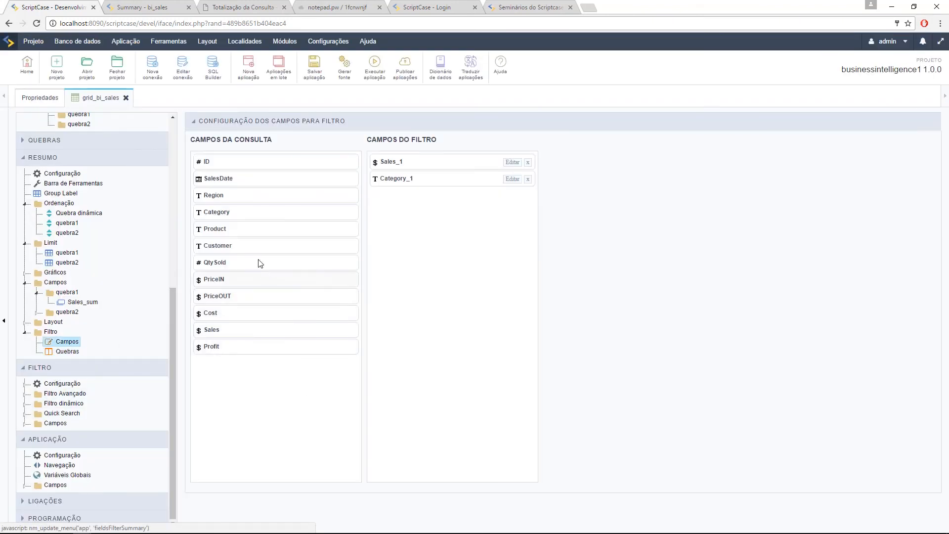
left_click_drag(241, 181, 489, 220)
left_click(512, 195)
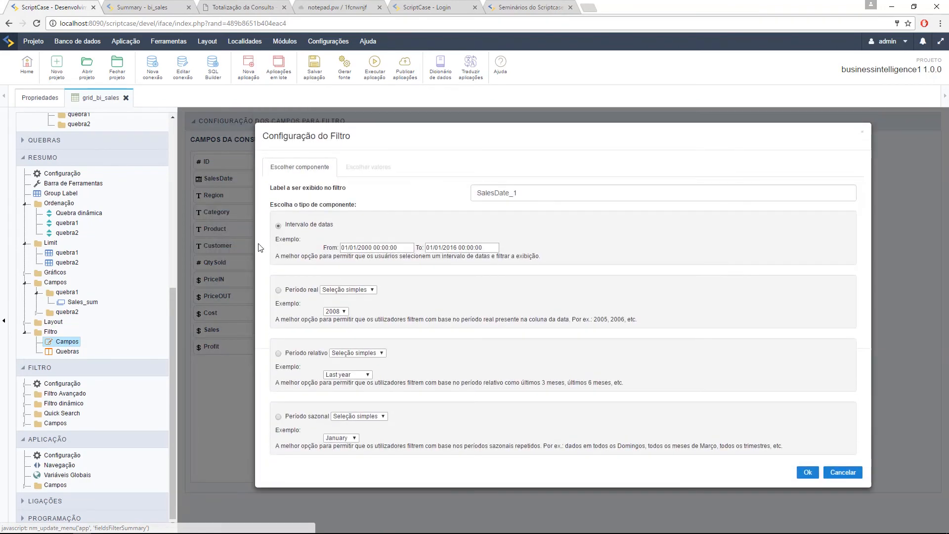
left_click(809, 472)
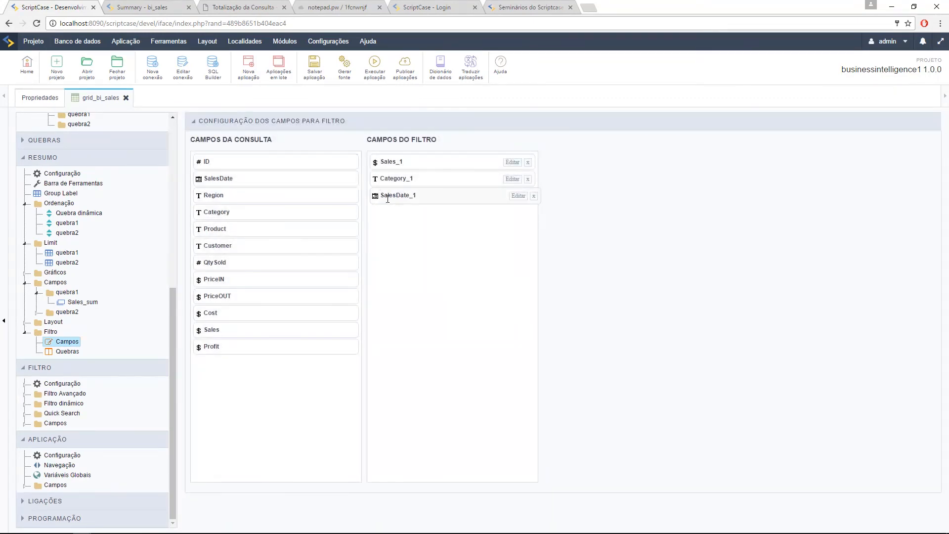
Step: In Filtro > Quebras, save and exclude SalesDate_1 from the Q1 break
left_click(69, 353)
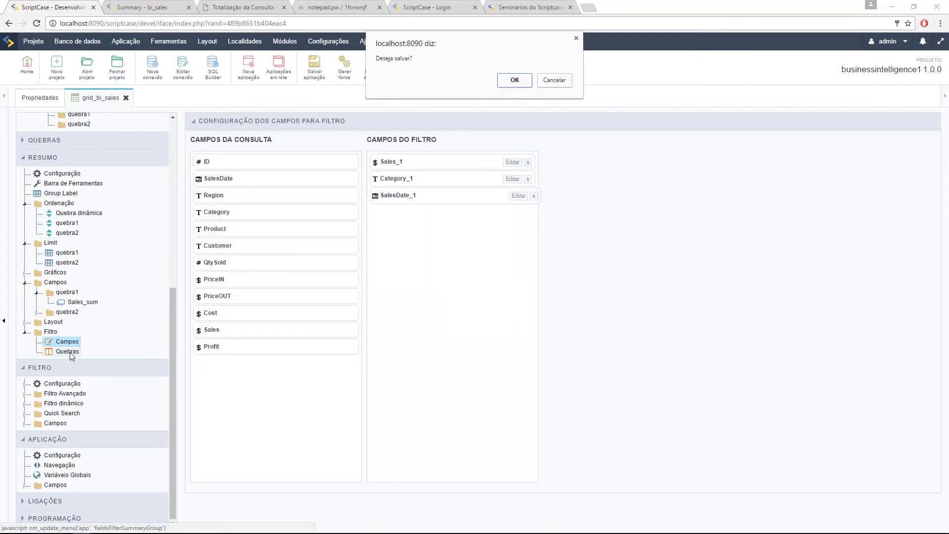
left_click(514, 81)
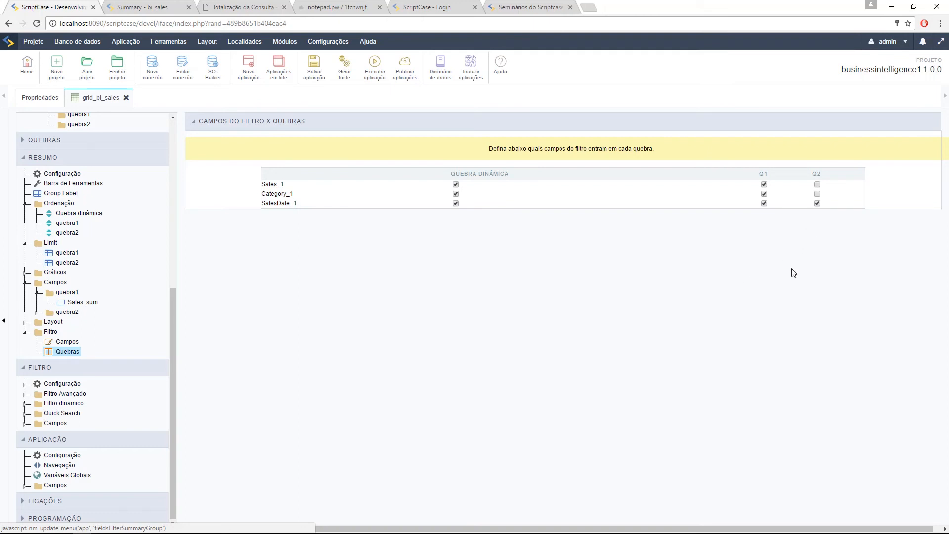
left_click(765, 203)
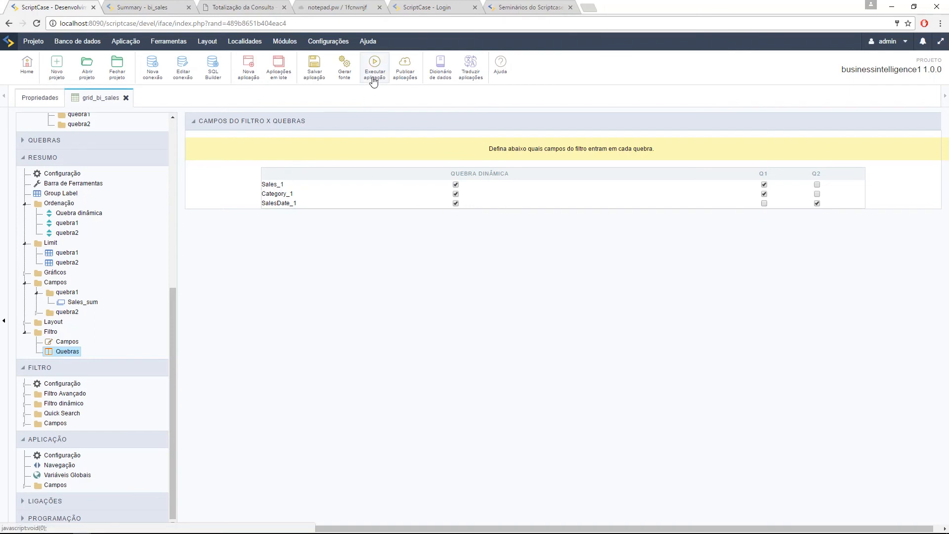
Step: Run the summary and regroup it by break Q2 (Customer) to check its filters
left_click(373, 79)
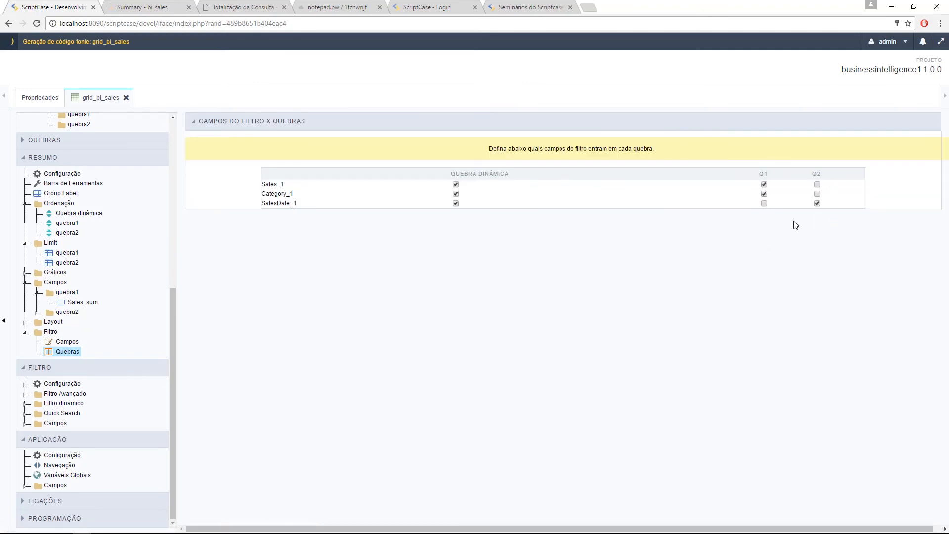
left_click(159, 5)
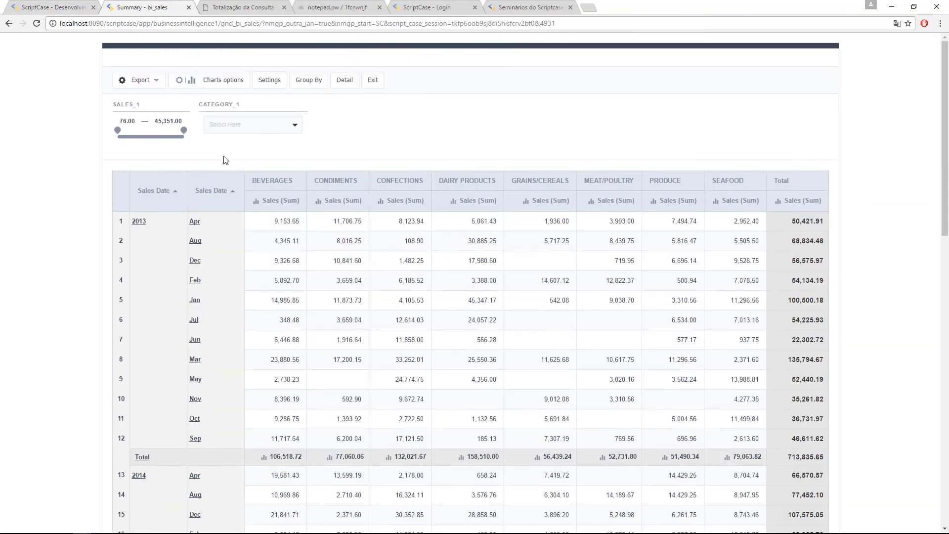
left_click(309, 87)
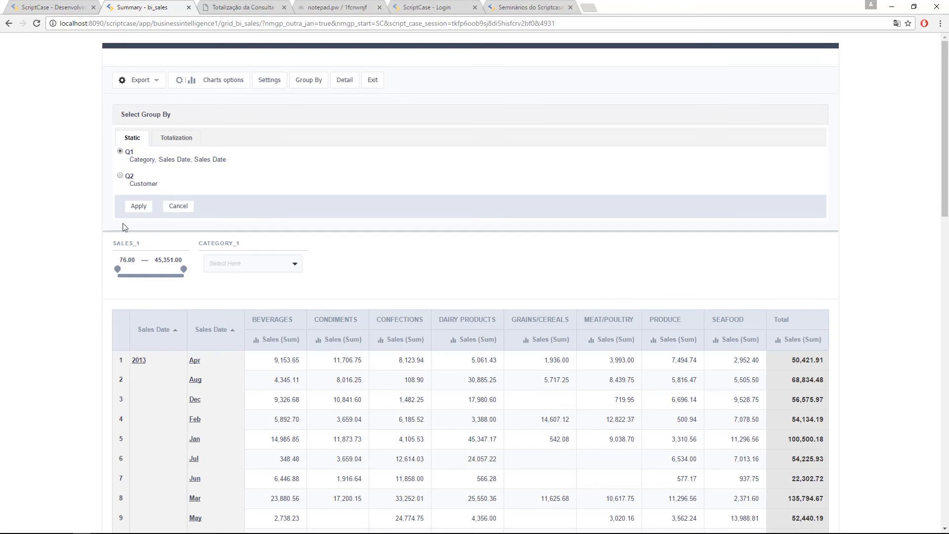
left_click(133, 203)
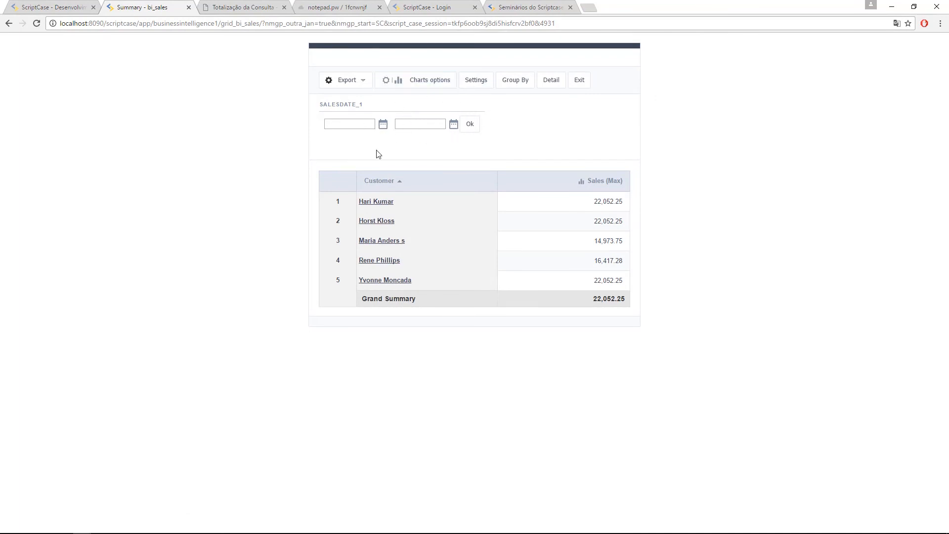
left_click(50, 7)
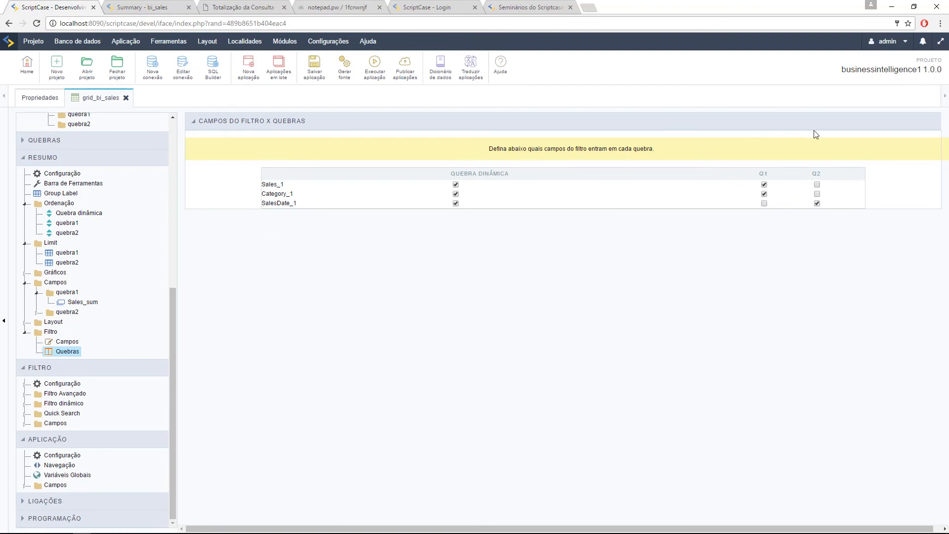
Step: Leave SalesDate_1 out of the dynamic break, save, and view the running summary grouped by Customer
left_click(456, 204)
left_click(456, 203)
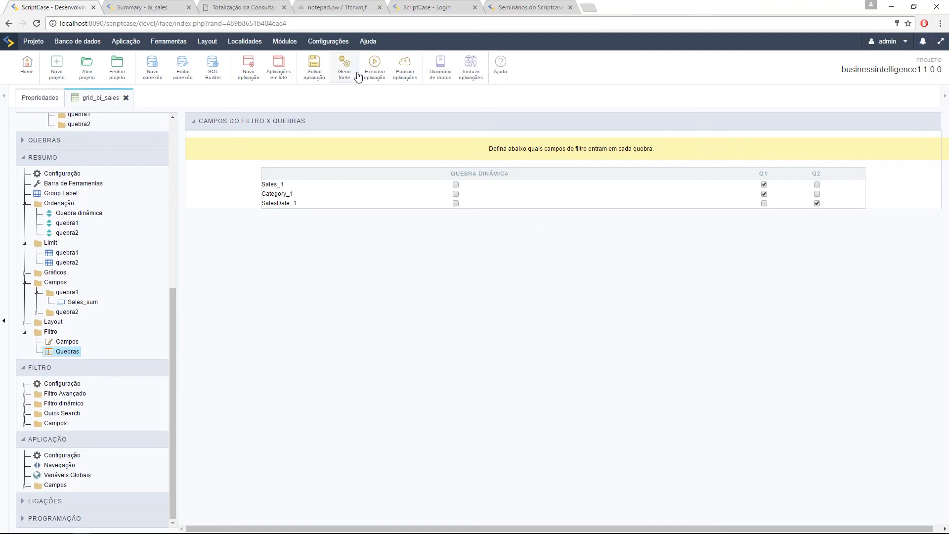
left_click(315, 68)
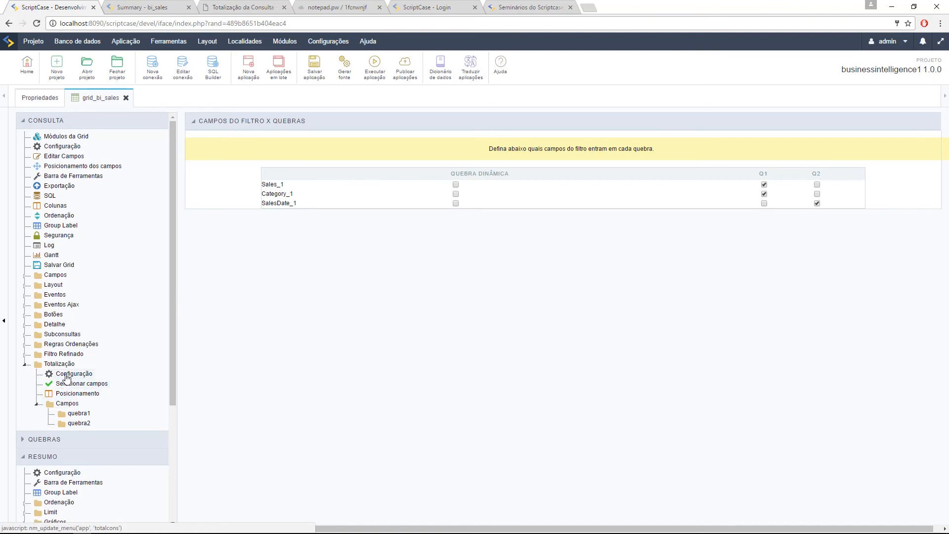
left_click(86, 374)
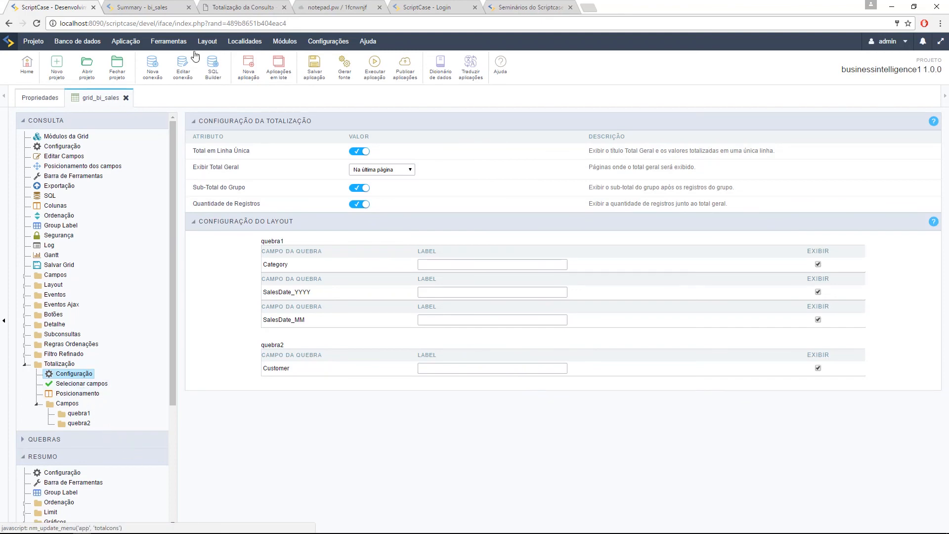
left_click(159, 4)
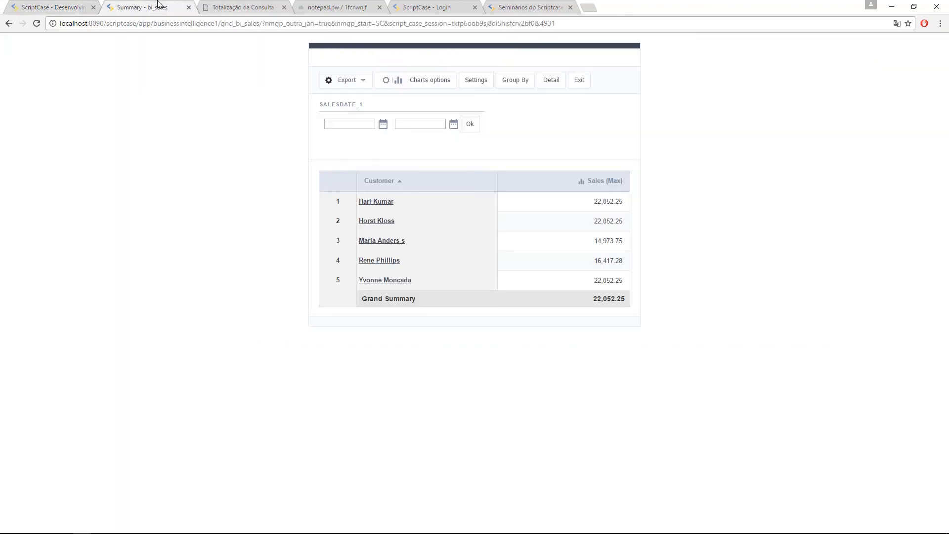
left_click(213, 6)
scroll(569, 272, "up", 12)
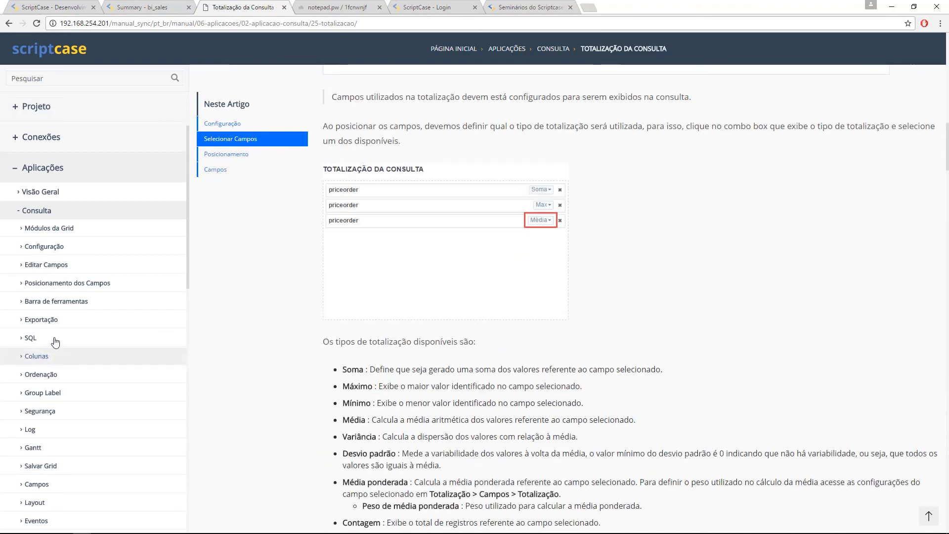
scroll(571, 275, "down", 12)
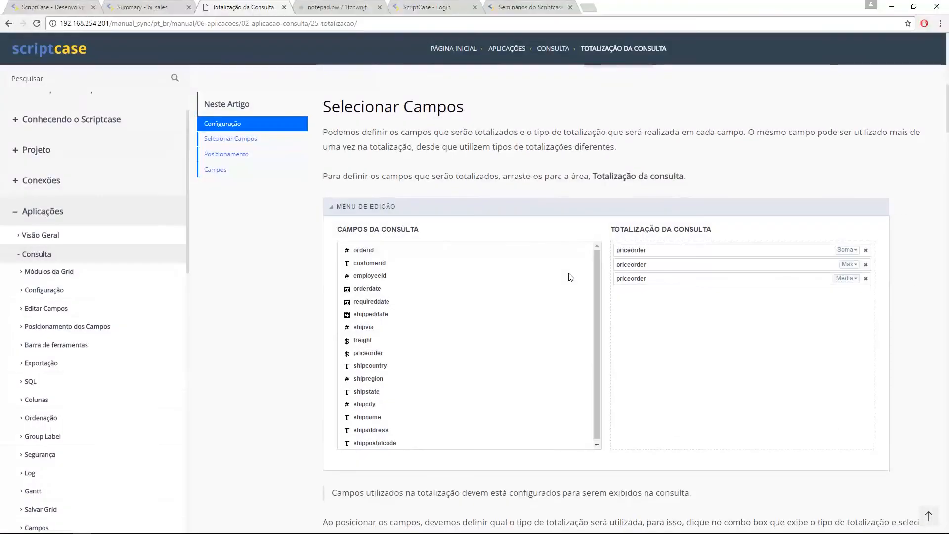
scroll(570, 280, "down", 6)
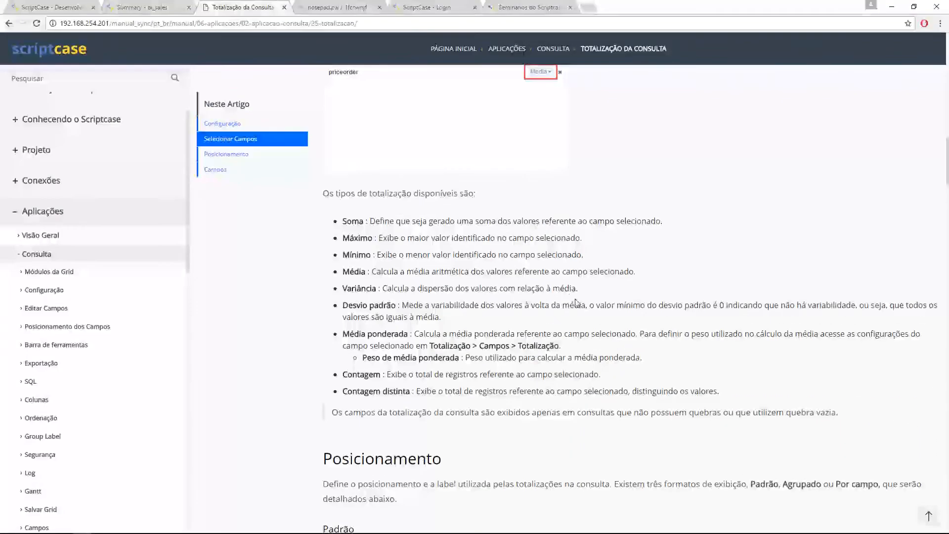
scroll(527, 293, "down", 2)
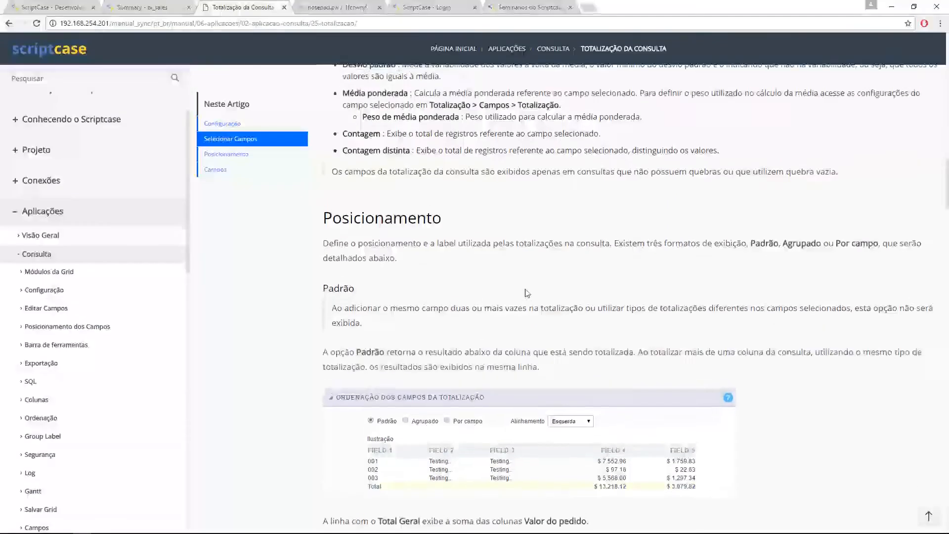
scroll(593, 306, "up", 4)
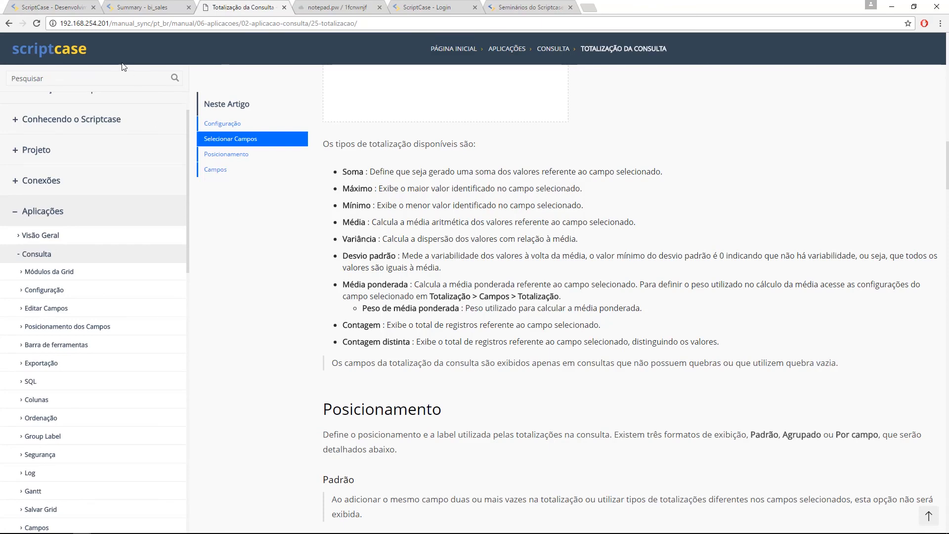
left_click(140, 8)
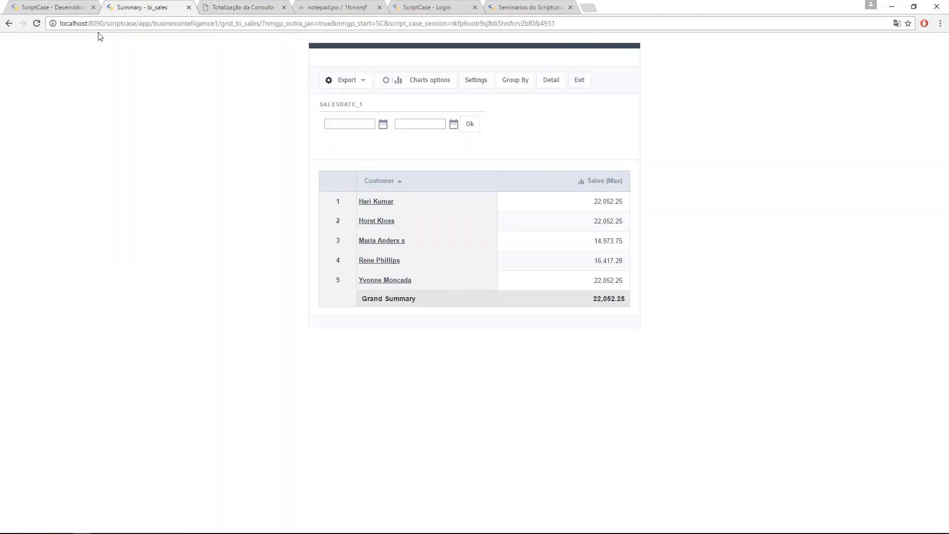
left_click(238, 6)
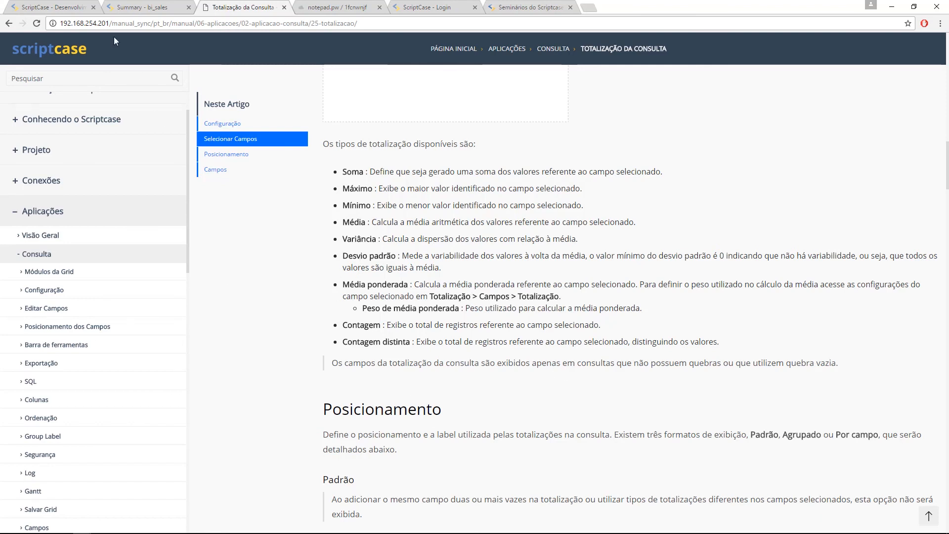
left_click(52, 7)
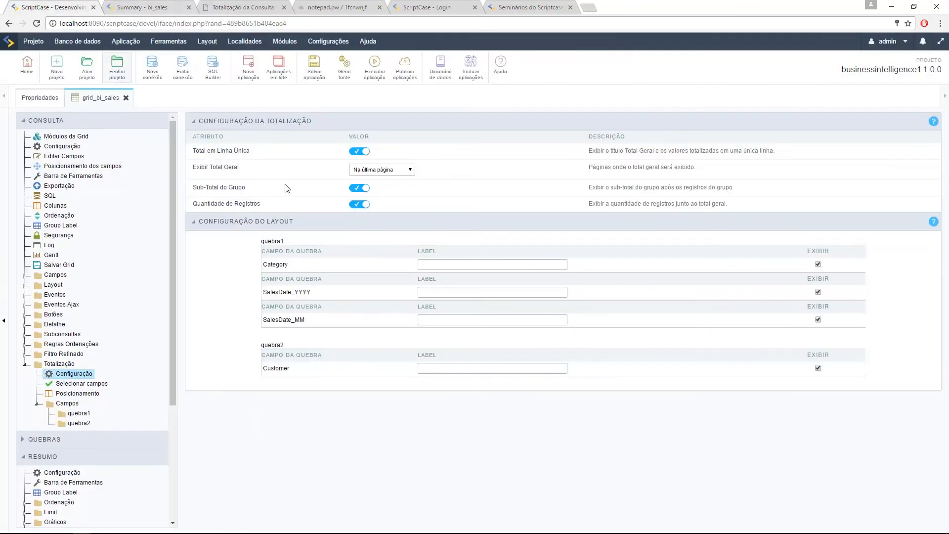
key("ctrl+Tab")
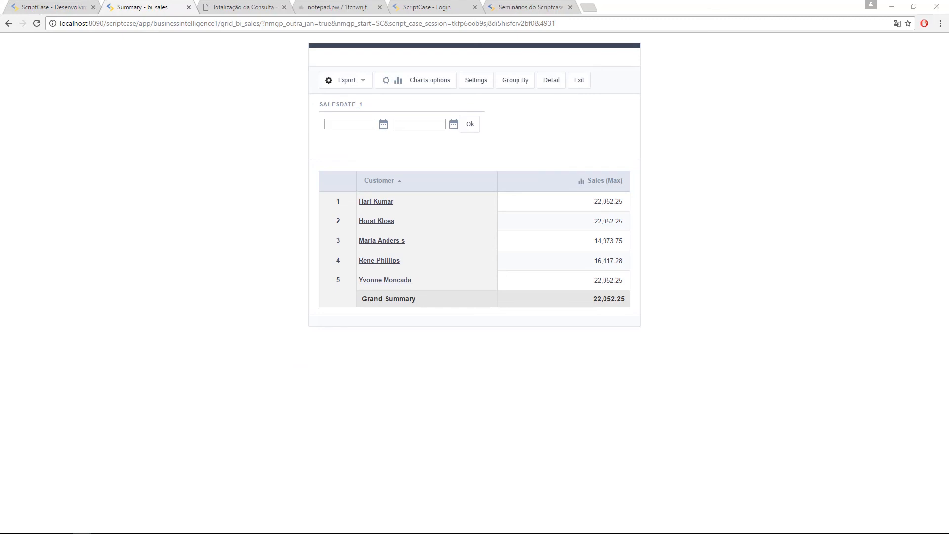
Step: In Módulos da Grid, enable Filtro as the initial module, filtering the Resumo module
key("ctrl+shift+Tab")
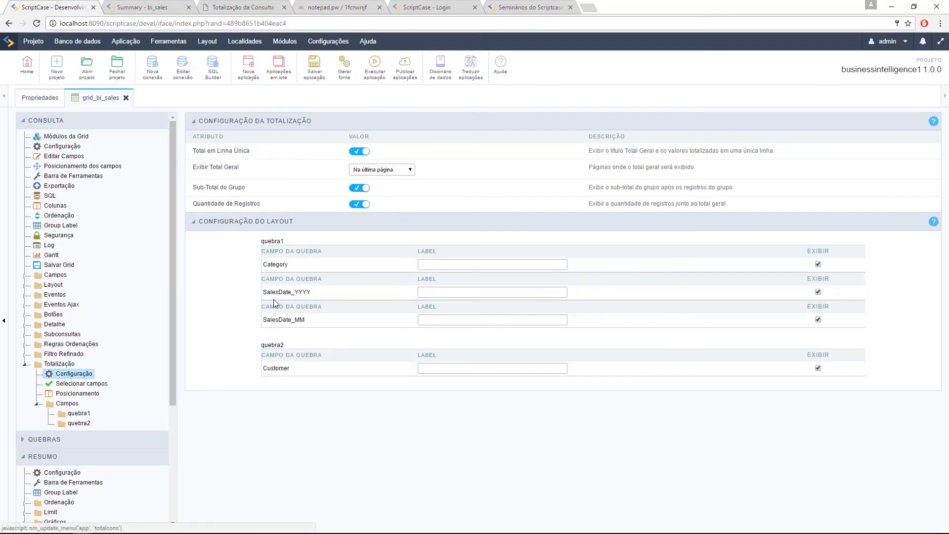
left_click(85, 136)
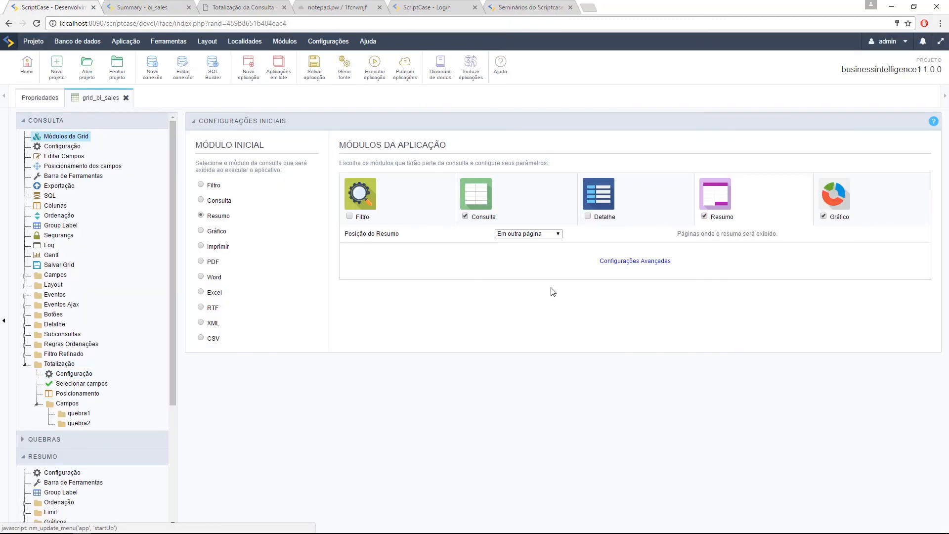
left_click(350, 217)
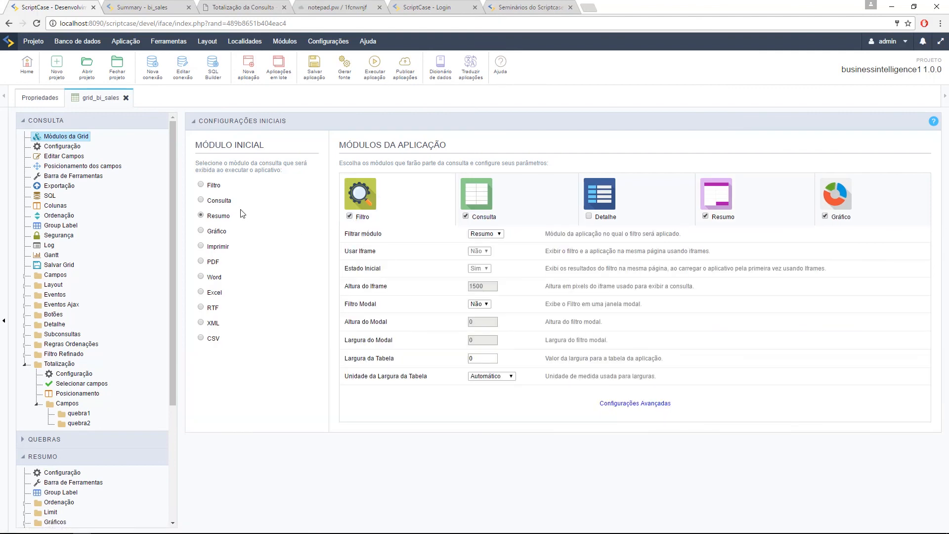
left_click(201, 185)
left_click(483, 234)
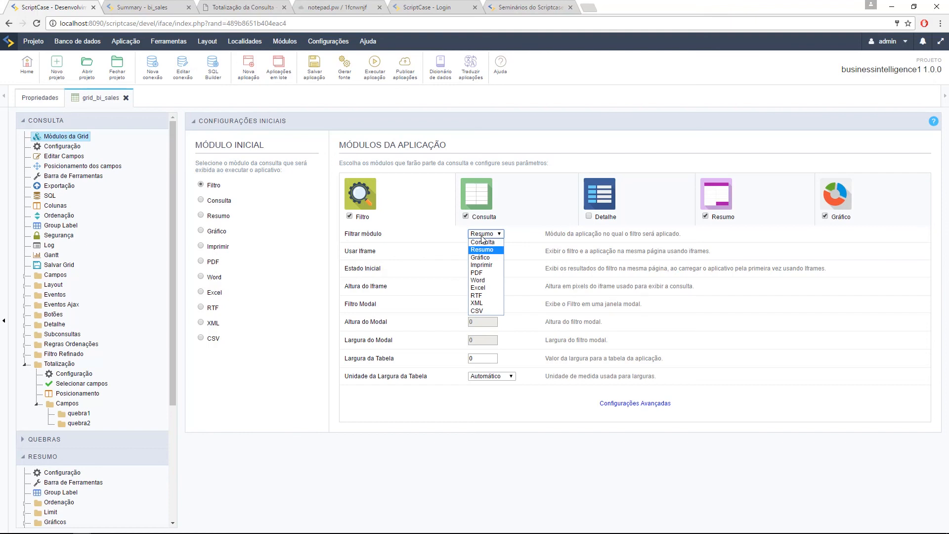
left_click(394, 241)
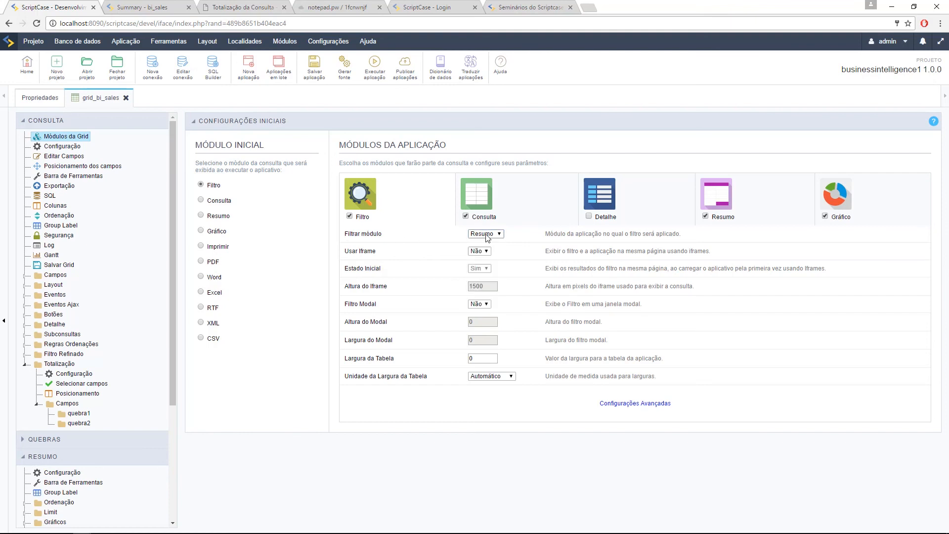
Step: Set Usar Iframe to Sim and Estado Inicial to Não
left_click_drag(354, 251, 418, 252)
left_click(475, 251)
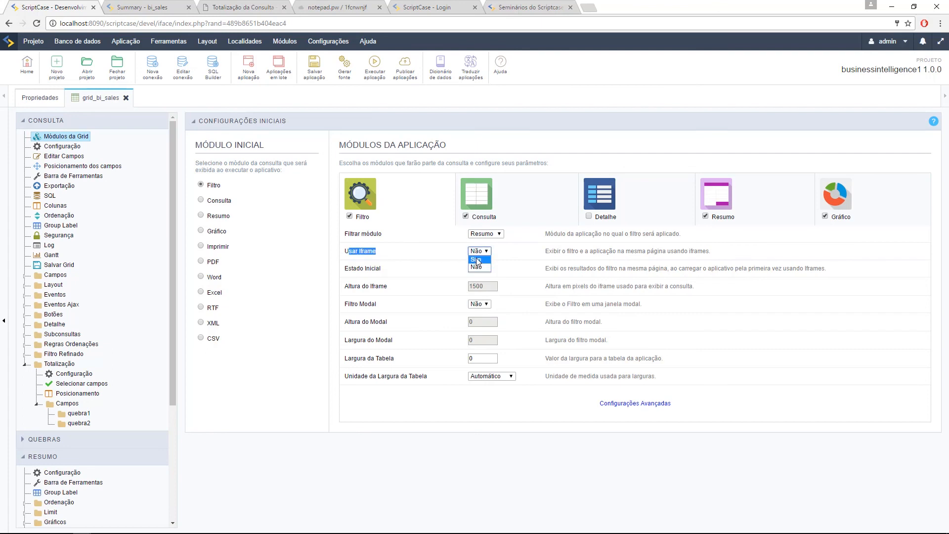
left_click(477, 260)
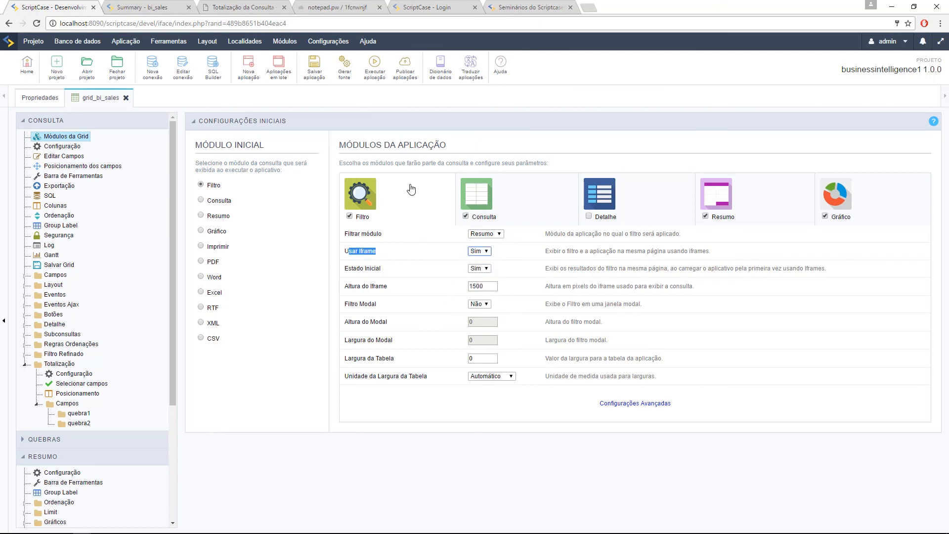
left_click_drag(349, 268, 382, 270)
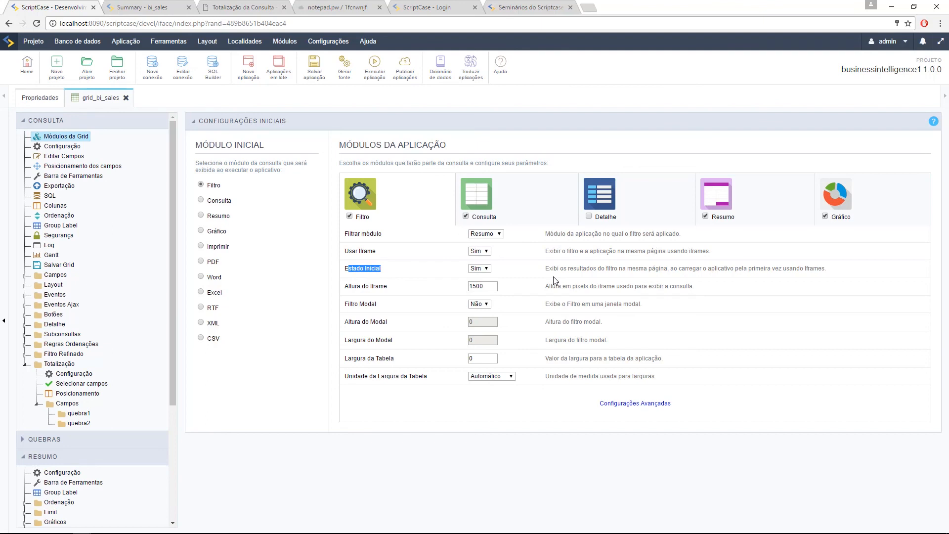
left_click(486, 269)
left_click(483, 286)
Step: Run the app and search Category SEAFOOD, showing the SEAFOOD sales summary below the form
left_click(375, 67)
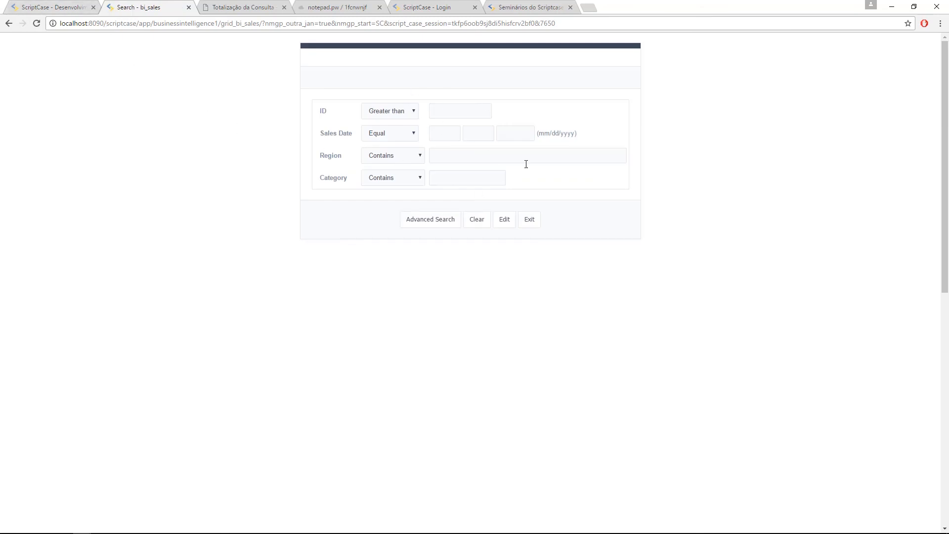
left_click(416, 156)
left_click(458, 158)
left_click(456, 179)
type("s")
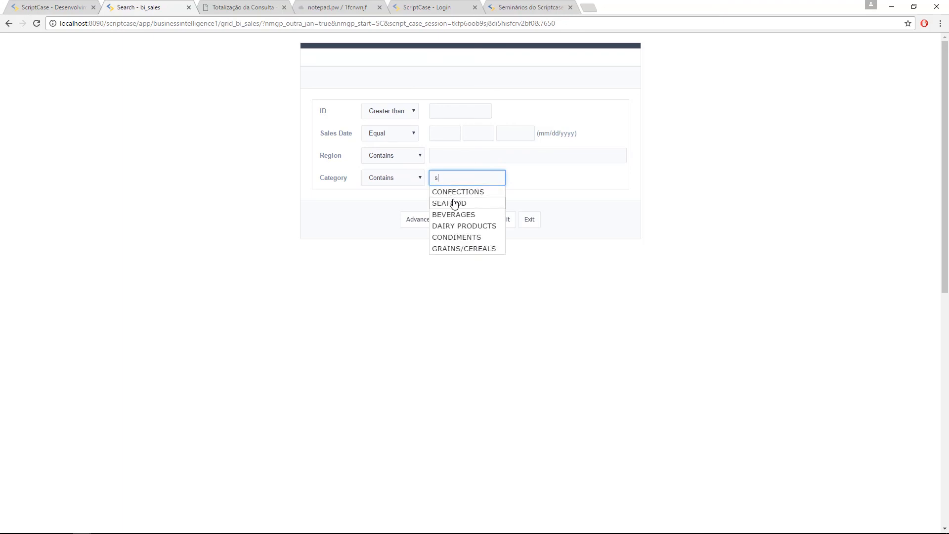
left_click(453, 202)
left_click(430, 221)
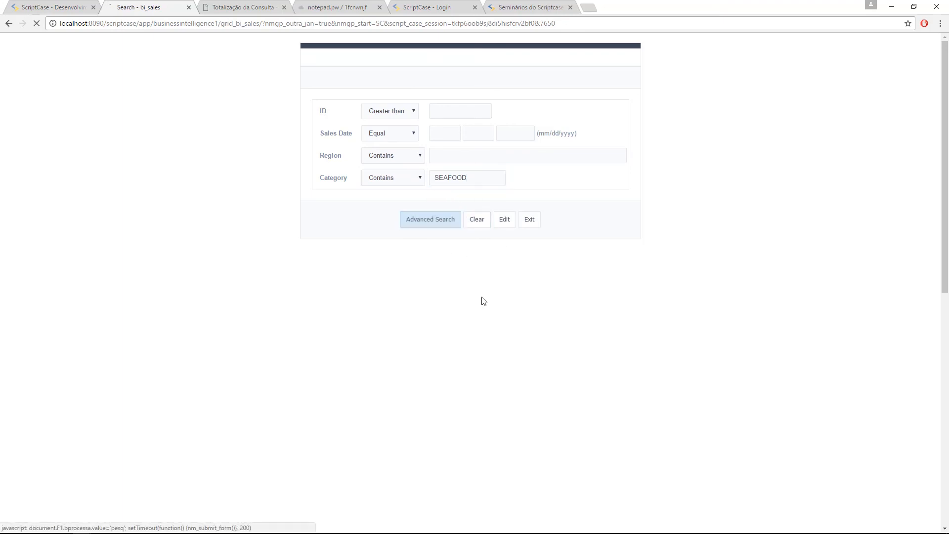
scroll(460, 257, "down", 4)
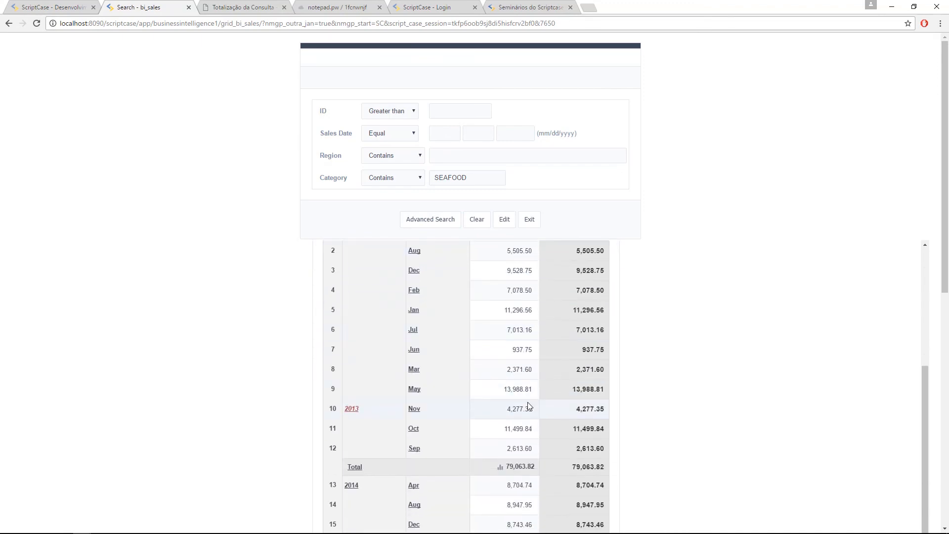
scroll(284, 371, "up", 4)
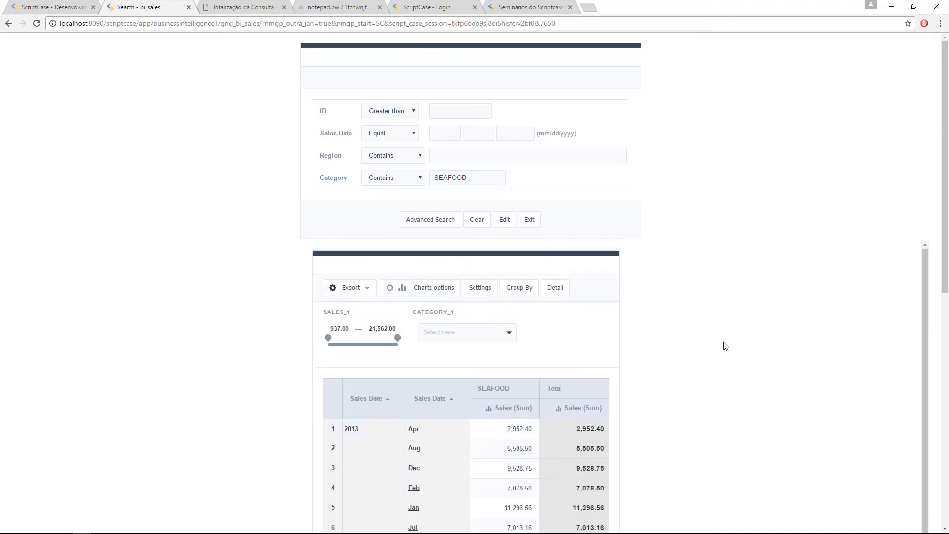
left_click(60, 5)
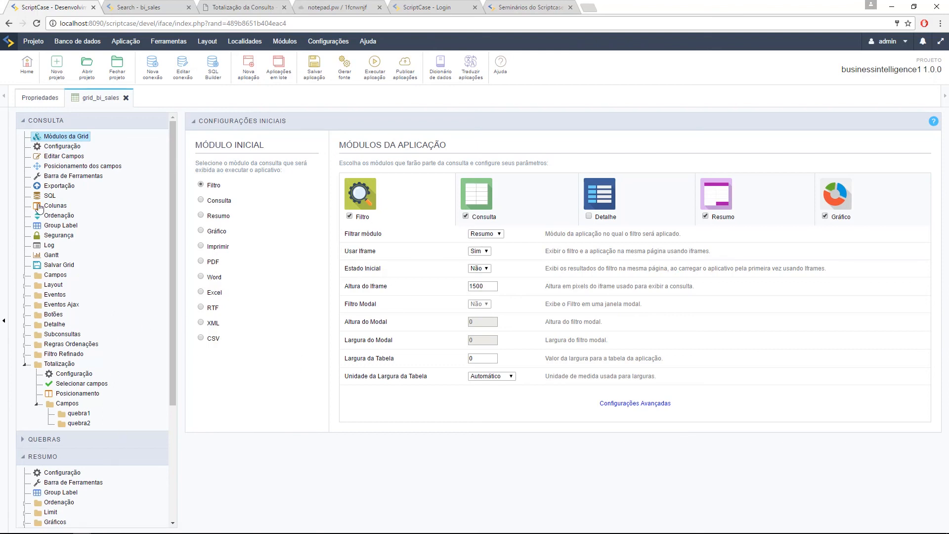
Step: Under RESUMO > FILTRO, open Filtro Avançado's Configuração and Barra de Ferramentas settings
left_click(43, 457)
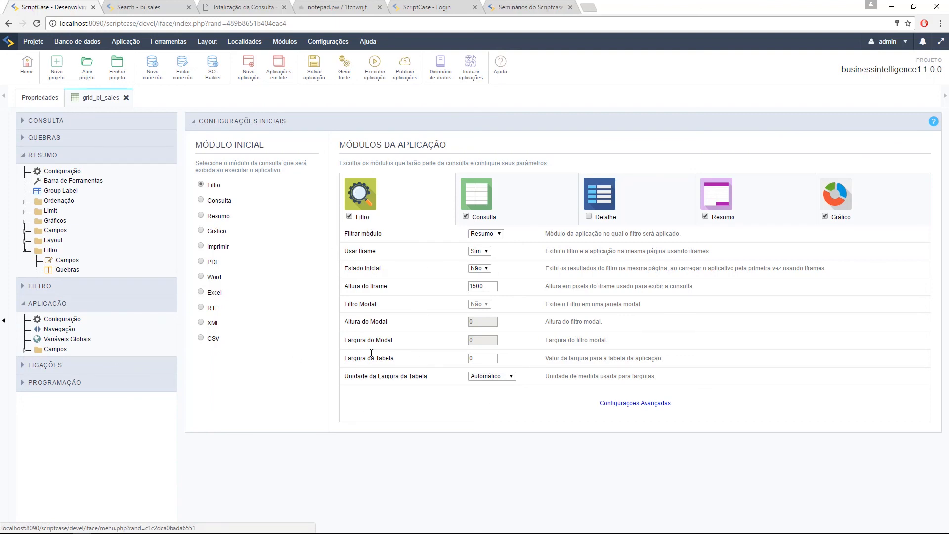
left_click(38, 287)
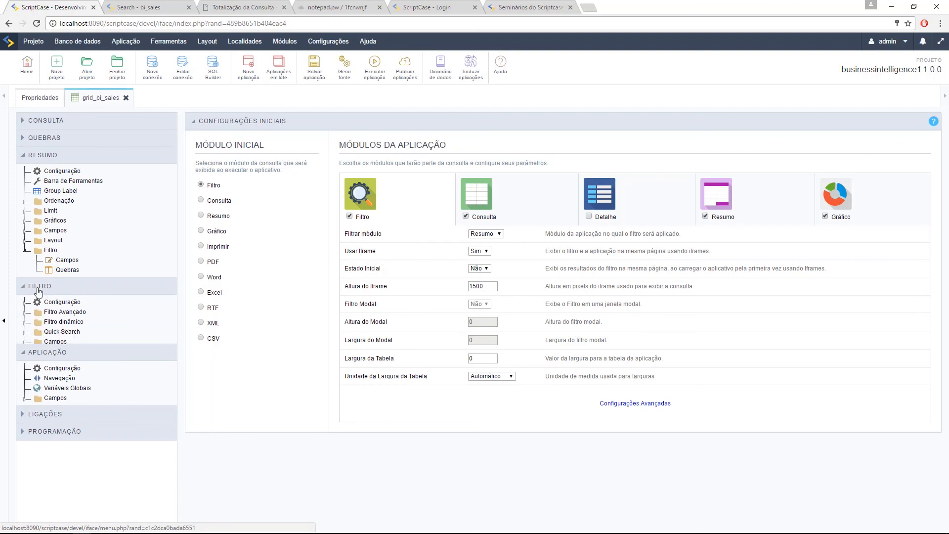
left_click(26, 315)
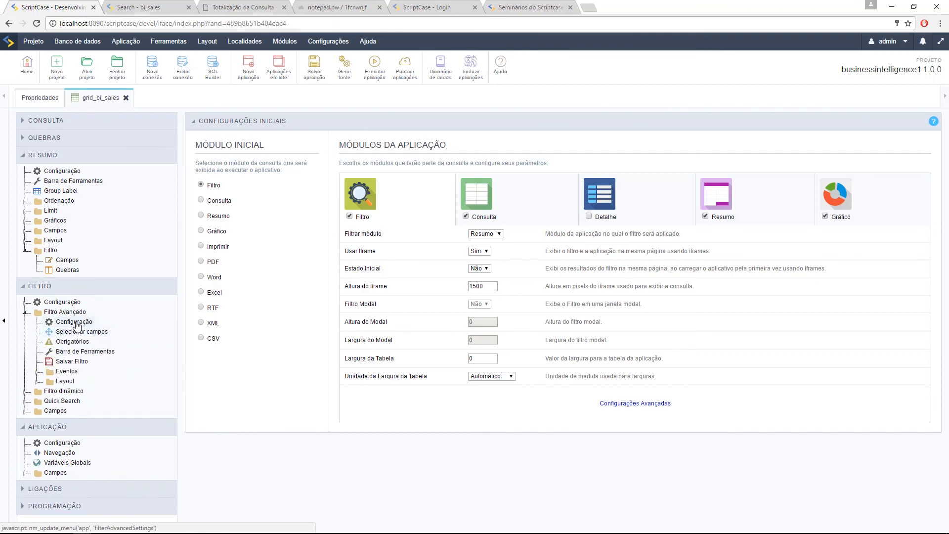
left_click(76, 321)
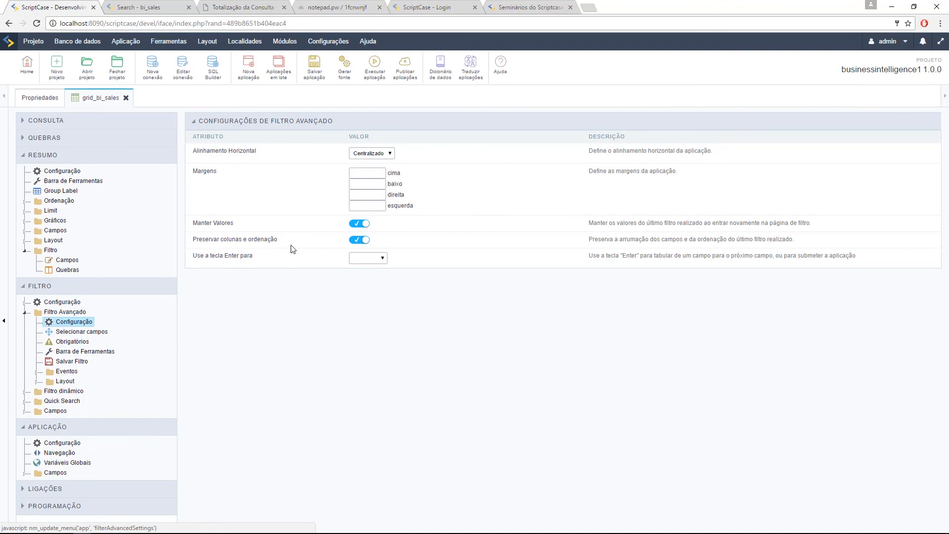
left_click(90, 354)
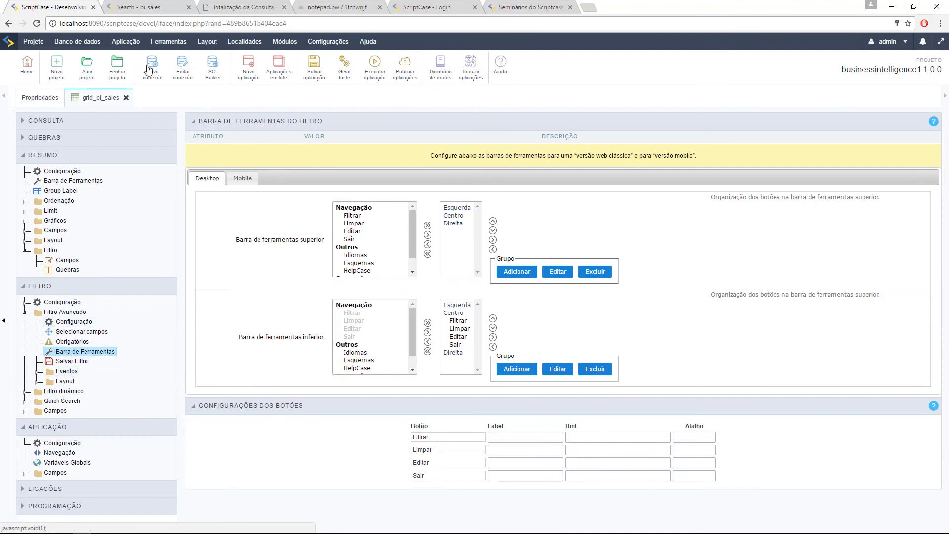
left_click(139, 6)
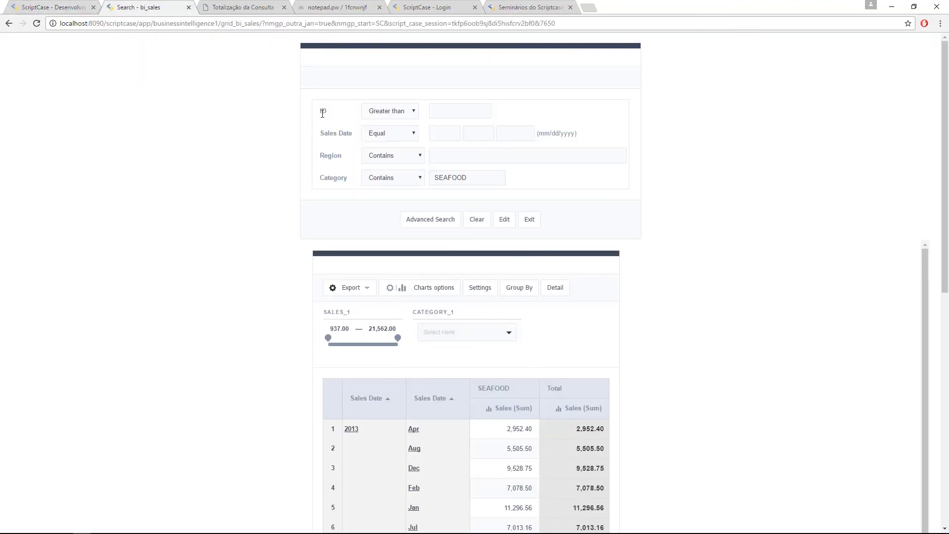
left_click_drag(322, 112, 347, 178)
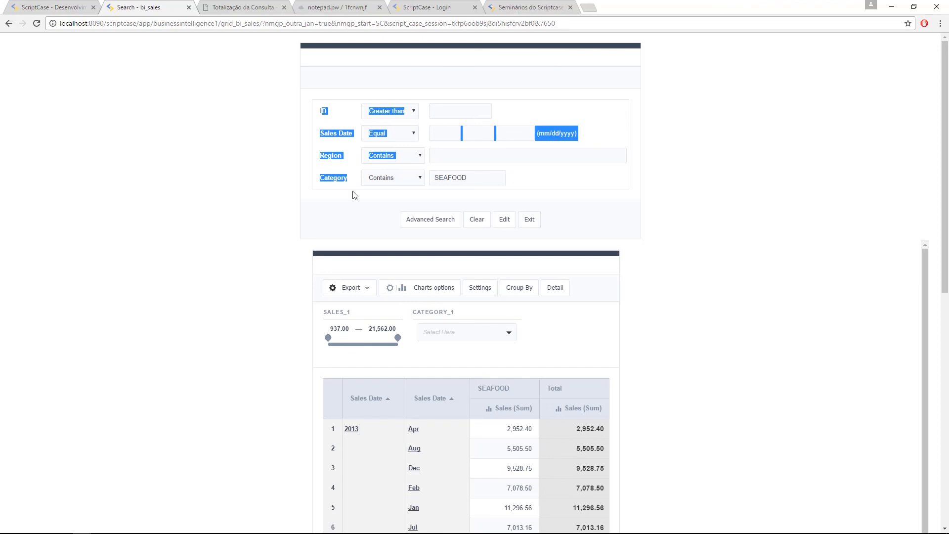
left_click(614, 100)
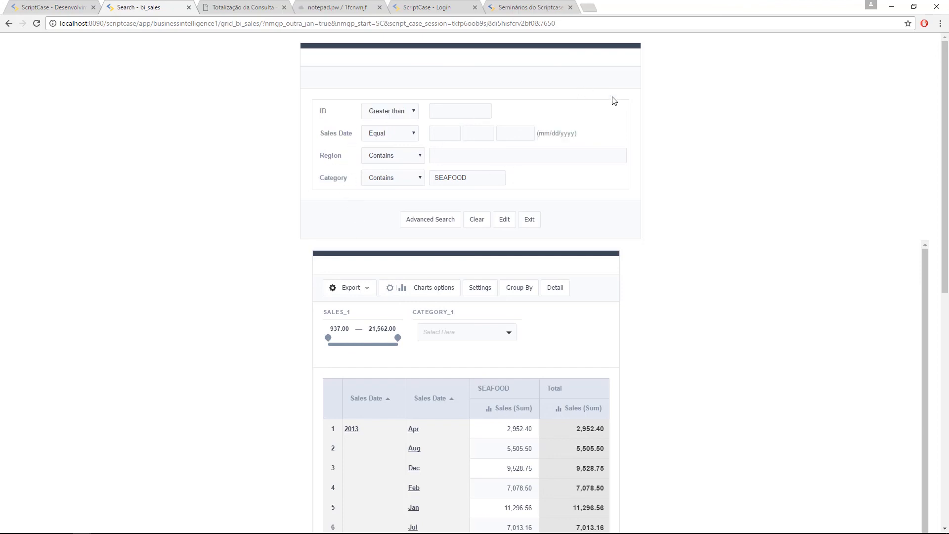
left_click(70, 6)
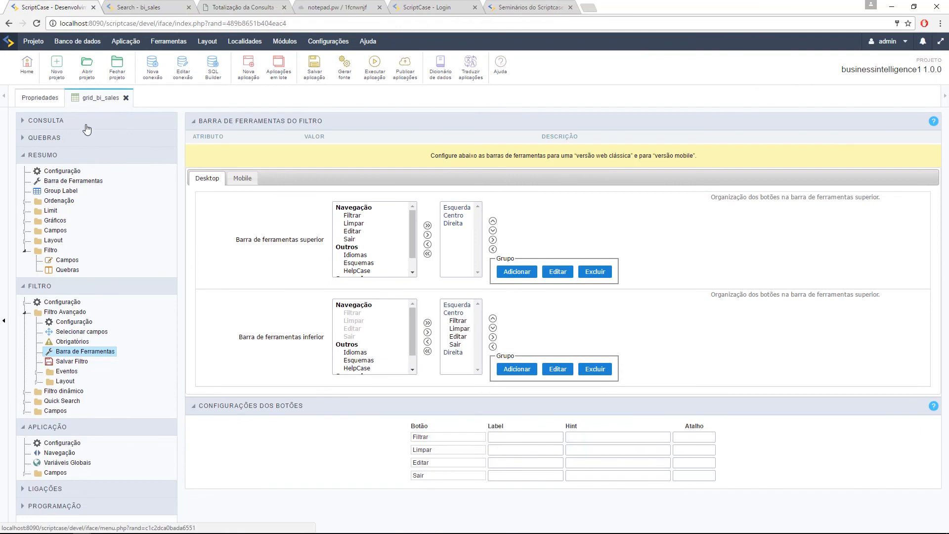
Step: In CONSULTA > Módulos da Grid, keep Filtrar módulo set to Resumo
left_click(87, 123)
left_click(80, 138)
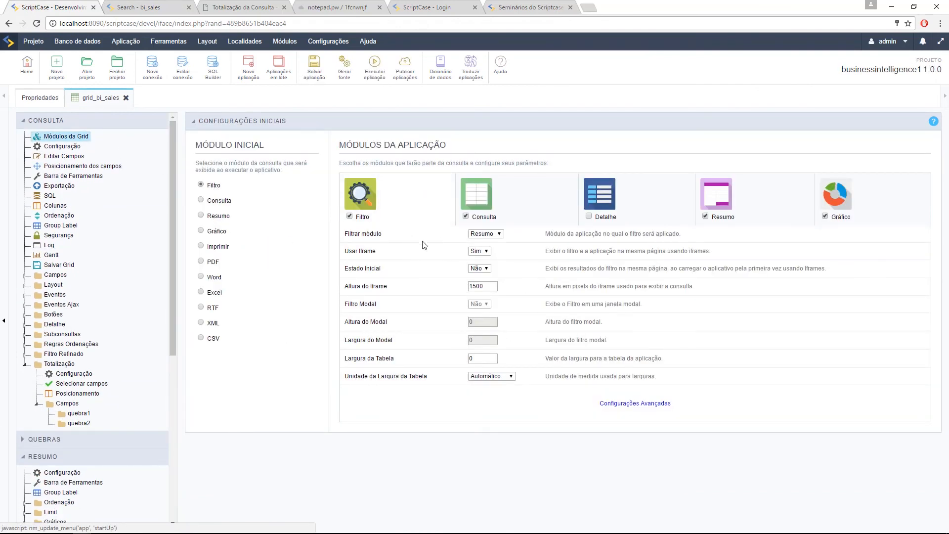
left_click_drag(348, 234, 381, 234)
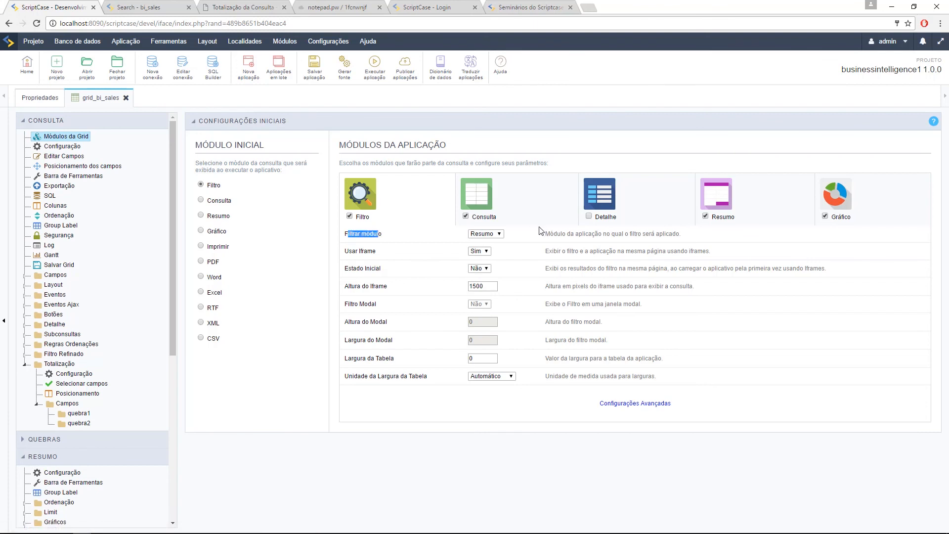
left_click(483, 236)
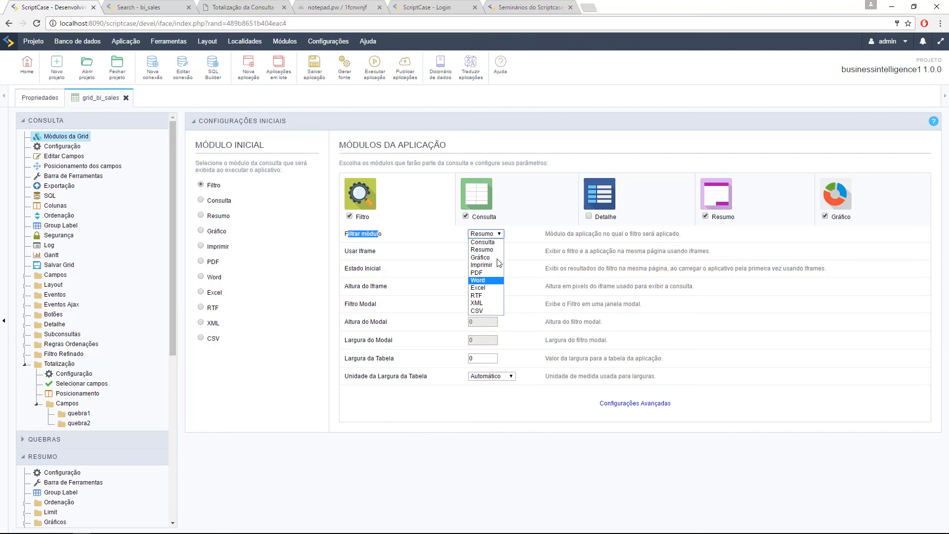
left_click(377, 233)
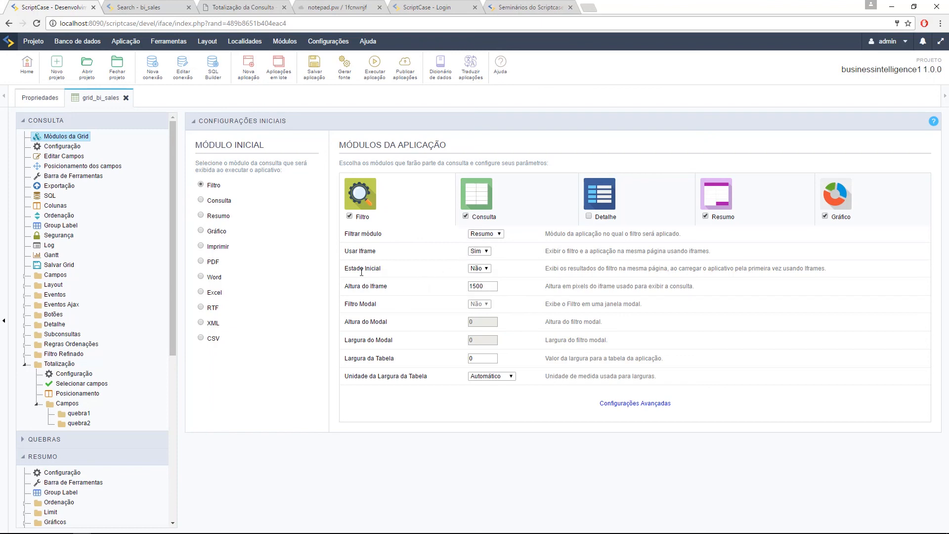
left_click_drag(350, 270, 382, 268)
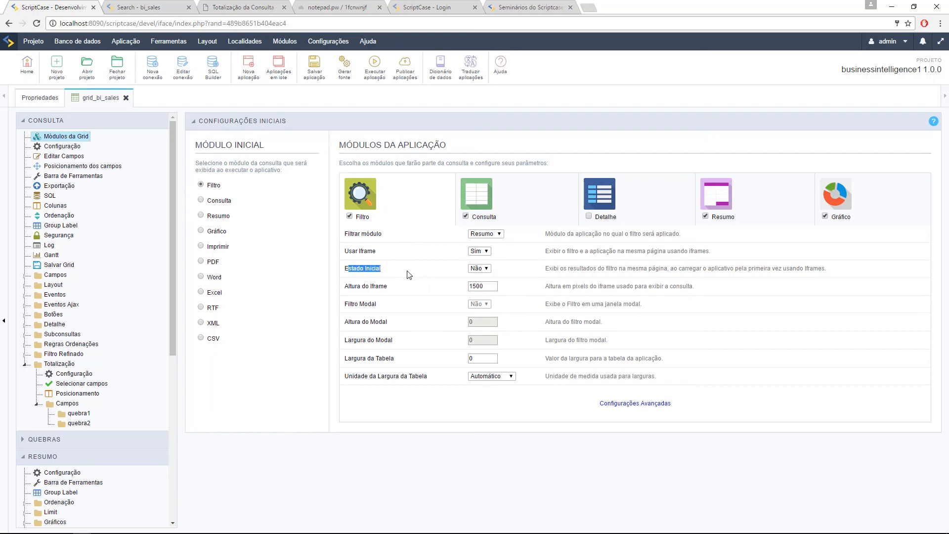